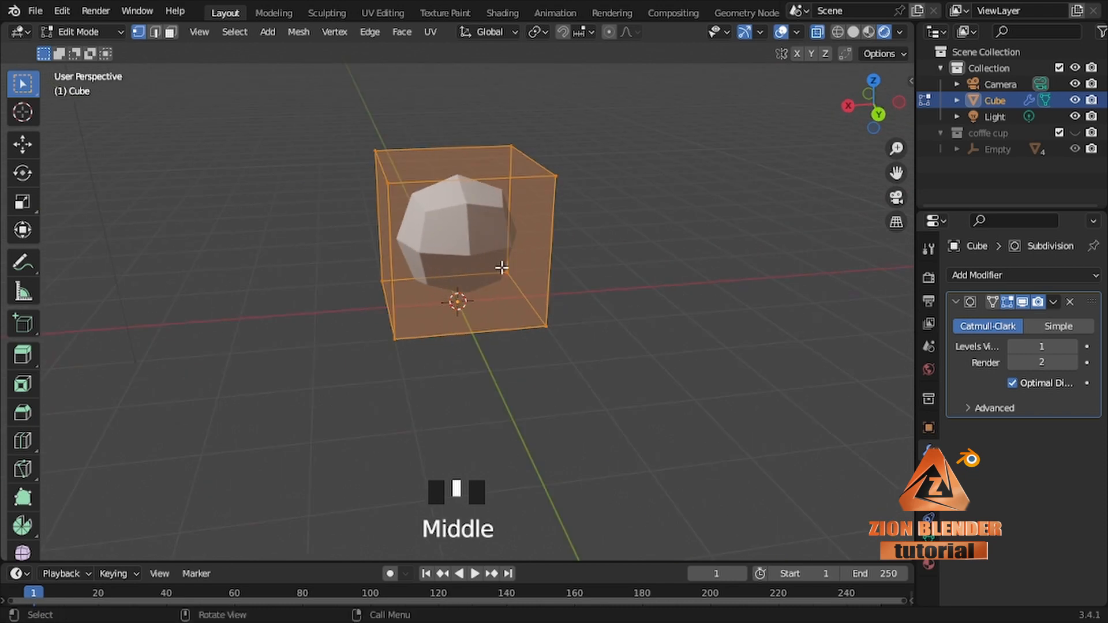
Add a vertical loop cut through the middle of the cube's width.
{"action": "key", "text": "ctrl+r"}
{"action": "left_click", "coordinate": [463, 183]}
{"action": "left_click", "coordinate": [463, 183]}
{"action": "left_click_drag", "start_coordinate": [304, 125], "coordinate": [417, 370]}
{"action": "key", "text": "g"}
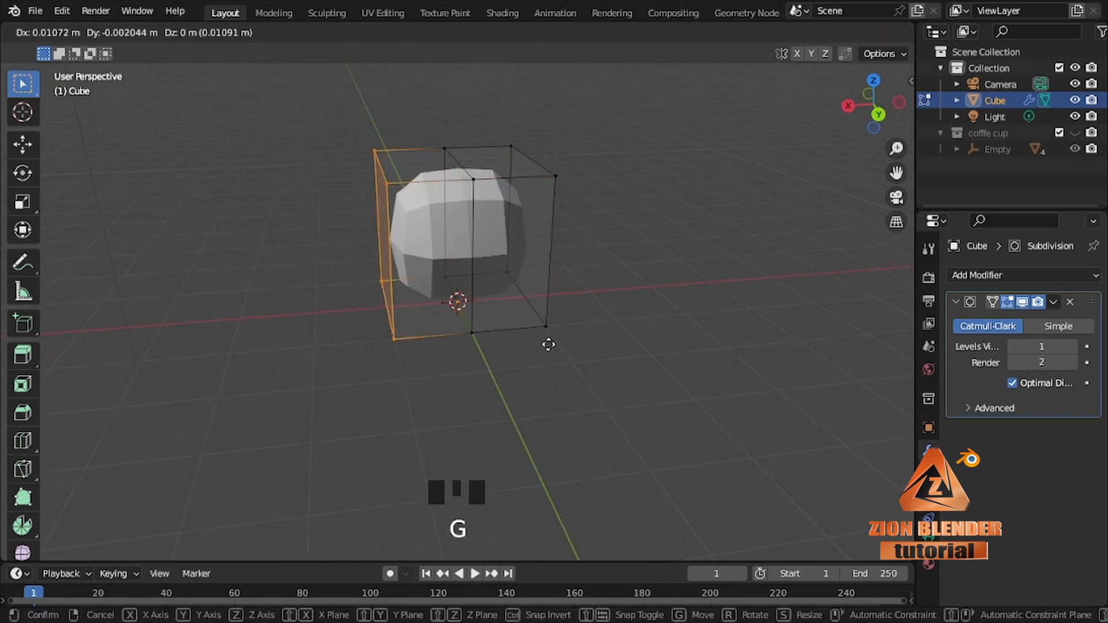
{"action": "key", "text": "KP_1"}
{"action": "middle_click_drag", "start_coordinate": [547, 324], "coordinate": [659, 262]}
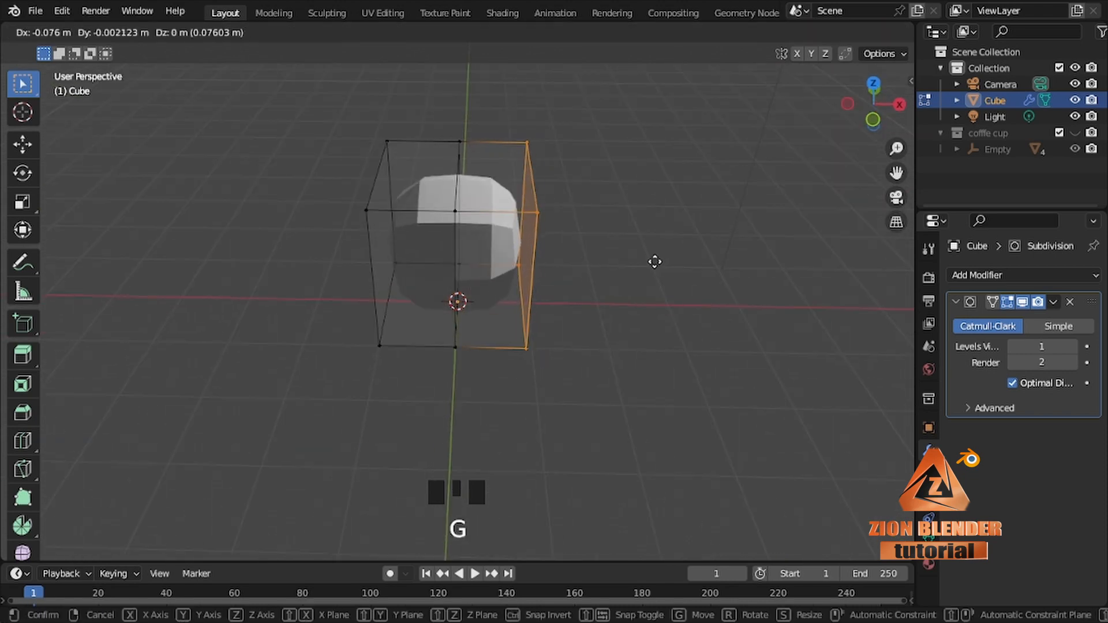
{"action": "right_click", "coordinate": [653, 305]}
Add a vertical loop cut through the middle of the cube's depth.
{"action": "key", "text": "KP_1"}
{"action": "middle_click_drag", "start_coordinate": [545, 309], "coordinate": [413, 335]}
{"action": "left_click_drag", "start_coordinate": [302, 96], "coordinate": [436, 357]}
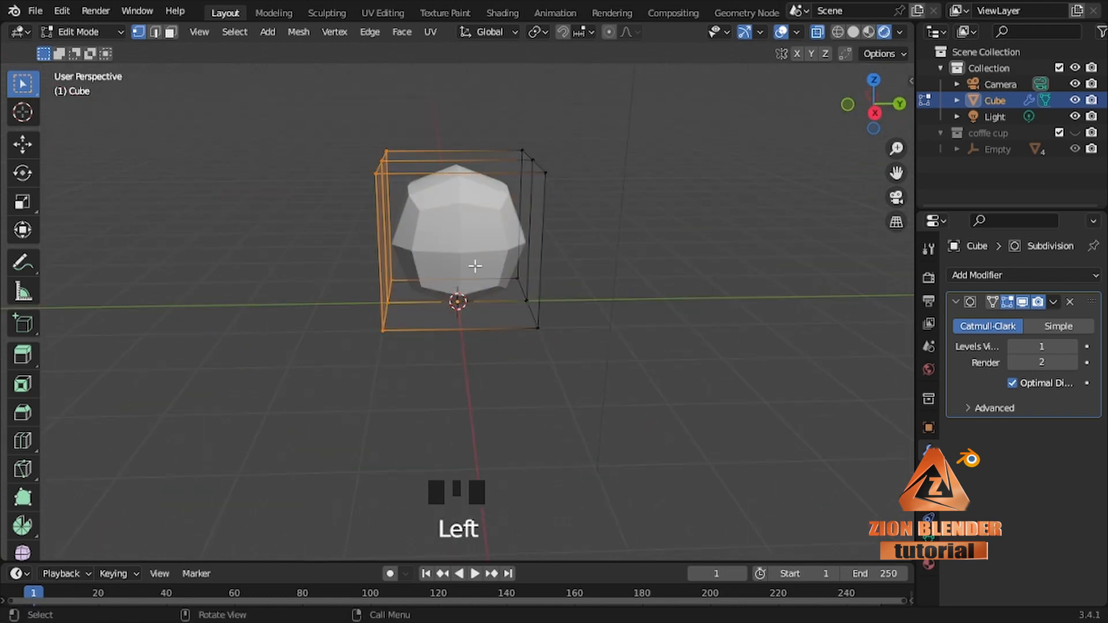
{"action": "left_click", "coordinate": [464, 205]}
{"action": "left_click", "coordinate": [463, 205]}
Move the cube's front face vertices about 0.676 m inward along the Y axis.
{"action": "left_click_drag", "start_coordinate": [289, 104], "coordinate": [429, 370]}
{"action": "key", "text": "g"}
{"action": "key", "text": "y"}
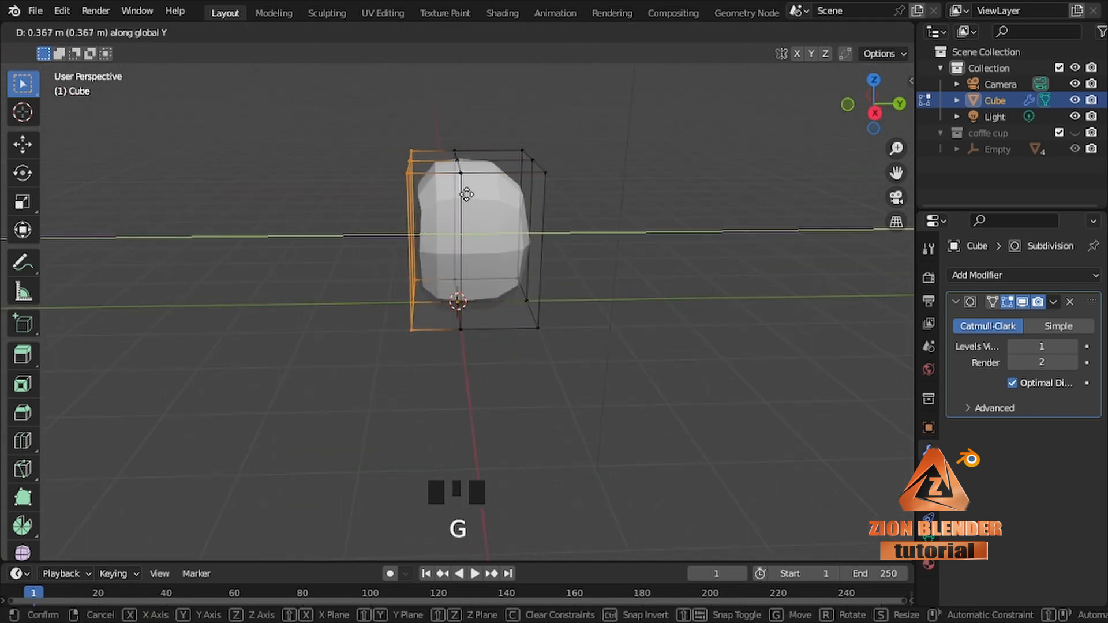
{"action": "left_click", "coordinate": [495, 202]}
Add two vertical loop cuts close to the central edge loop, one on each side of it.
{"action": "middle_click_drag", "start_coordinate": [495, 202], "coordinate": [594, 235]}
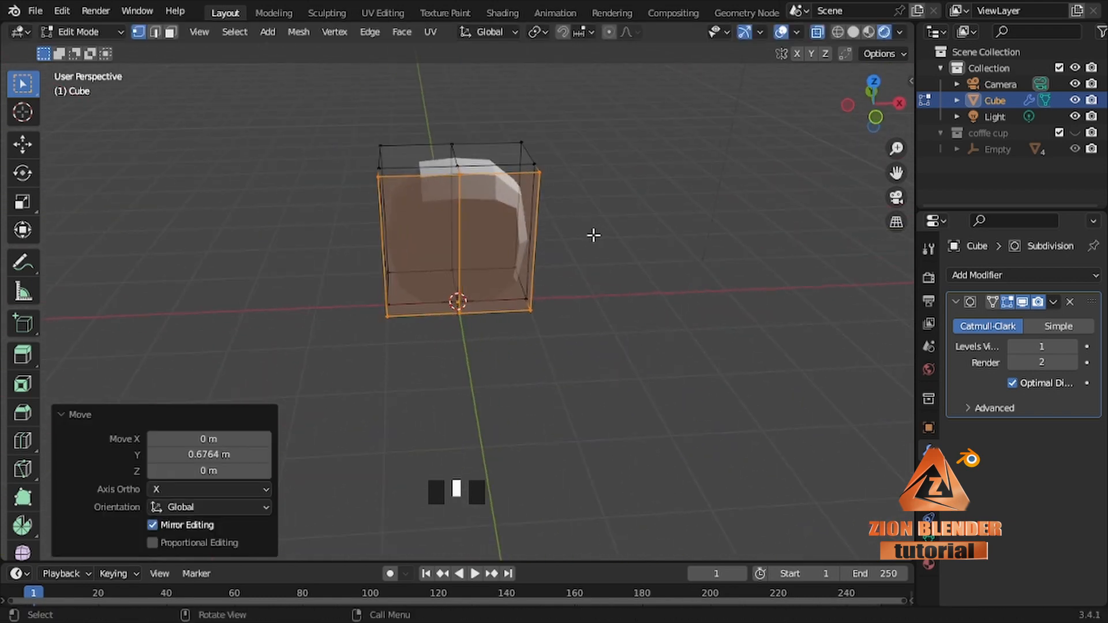
{"action": "key", "text": "KP_1"}
{"action": "middle_click_drag", "start_coordinate": [413, 148], "coordinate": [441, 168]}
{"action": "scroll", "coordinate": [441, 168], "scroll_direction": "up", "scroll_amount": 2}
{"action": "left_click", "coordinate": [445, 135]}
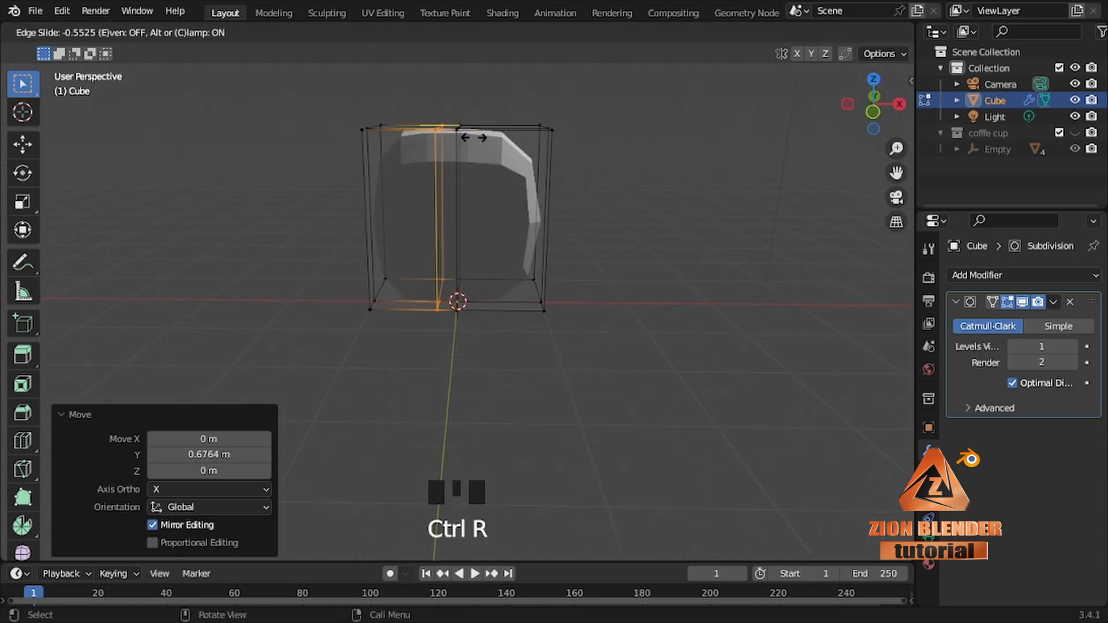
{"action": "left_click", "coordinate": [484, 138]}
{"action": "key", "text": "ctrl+r"}
{"action": "left_click", "coordinate": [492, 138]}
{"action": "left_click", "coordinate": [454, 130]}
Raise the top vertices of the three central loops about 0.436 m along the Z axis.
{"action": "left_click_drag", "start_coordinate": [434, 108], "coordinate": [490, 141]}
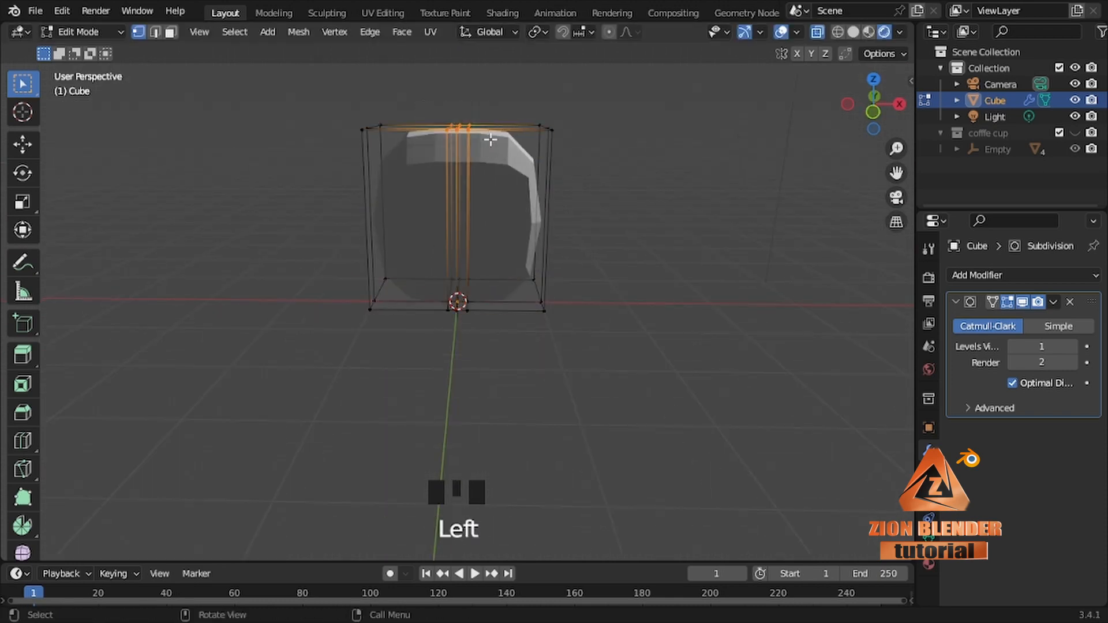
{"action": "key", "text": "g"}
{"action": "key", "text": "z"}
{"action": "left_click", "coordinate": [487, 98]}
Push the central vertical edge of the front face about 0.323 m inward along Y to form the bean's crease.
{"action": "middle_click_drag", "start_coordinate": [462, 217], "coordinate": [510, 234]}
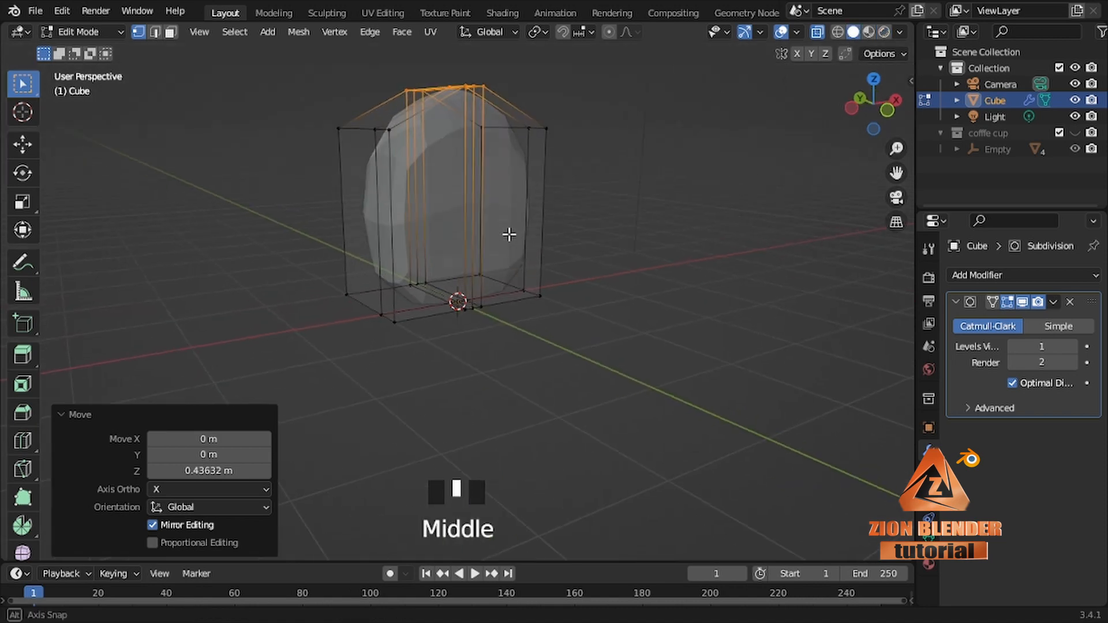
{"action": "key", "text": "alt+z"}
{"action": "middle_click_drag", "start_coordinate": [447, 197], "coordinate": [478, 312], "text": "shift"}
{"action": "key", "text": "3"}
{"action": "left_click", "coordinate": [425, 273], "text": "alt"}
{"action": "scroll", "coordinate": [426, 272], "scroll_direction": "up", "scroll_amount": 2}
{"action": "key", "text": "1"}
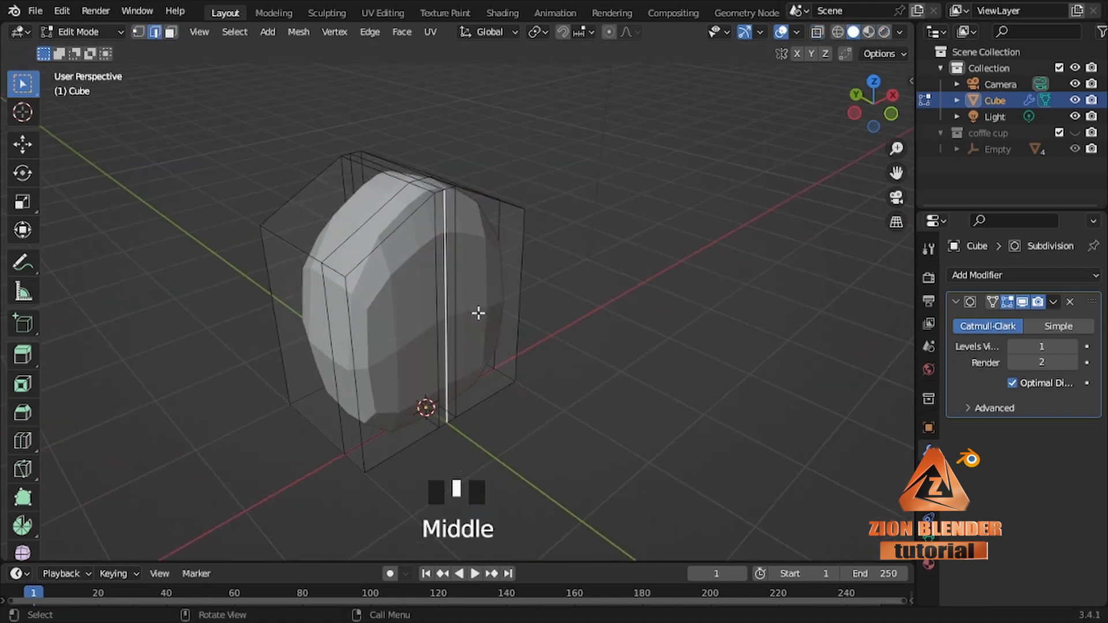
{"action": "key", "text": "g"}
{"action": "left_click", "coordinate": [453, 303]}
{"action": "key", "text": "KP_1"}
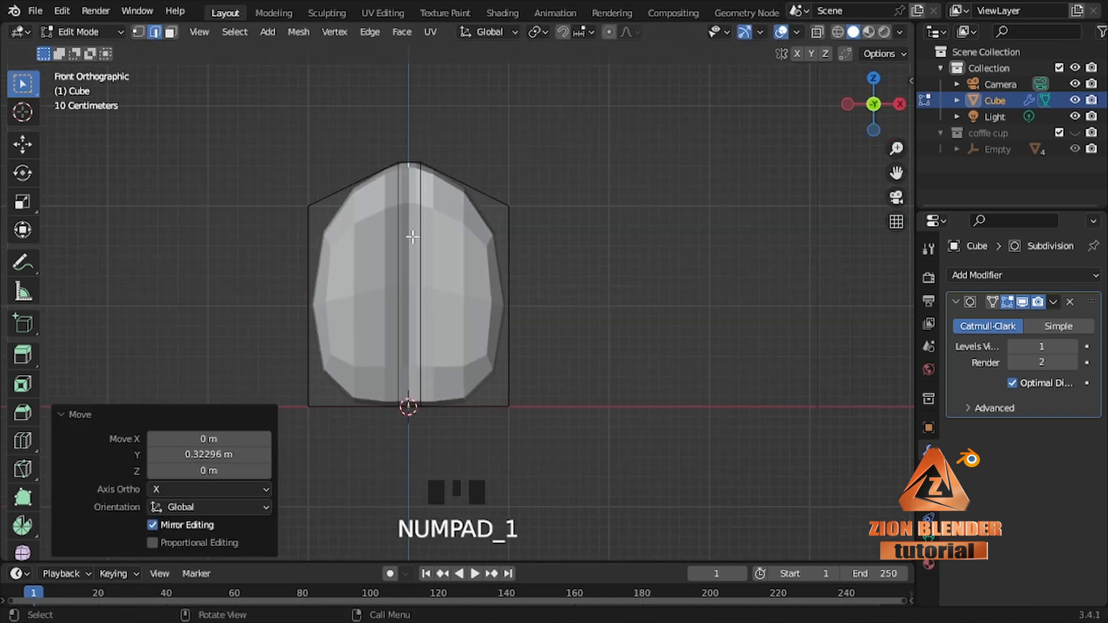
{"action": "right_click", "coordinate": [398, 243]}
Add a loop cut around the bean's depth with a slide factor of -0.263 and switch to vertex selection.
{"action": "middle_click_drag", "start_coordinate": [537, 248], "coordinate": [598, 331]}
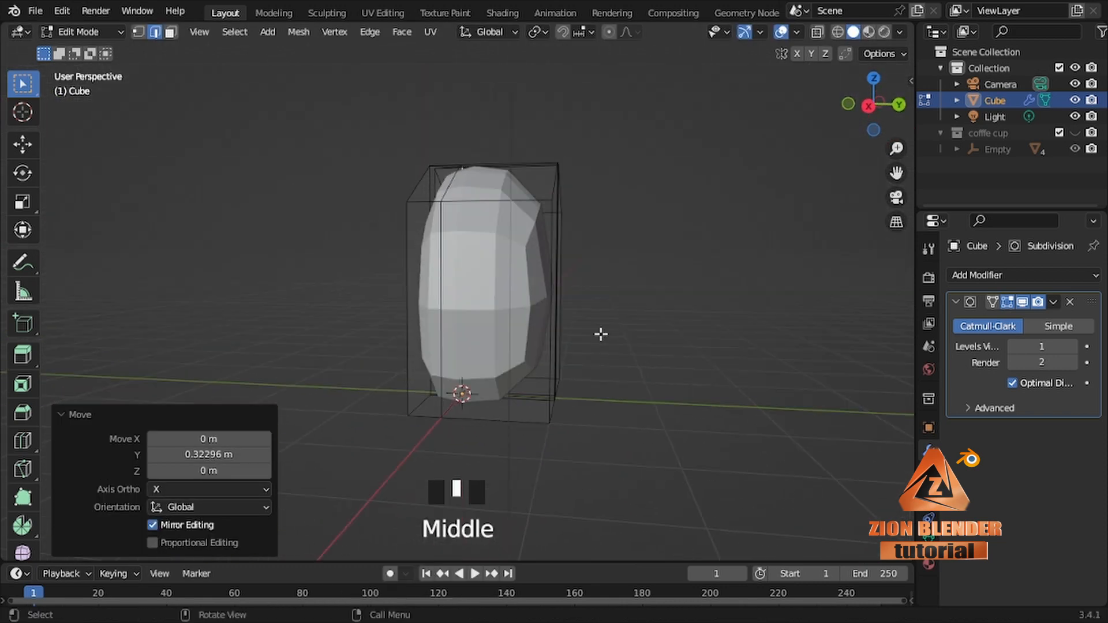
{"action": "key", "text": "KP_1"}
{"action": "middle_click_drag", "start_coordinate": [438, 306], "coordinate": [563, 283]}
{"action": "key", "text": "ctrl+r"}
{"action": "left_click", "coordinate": [459, 217]}
{"action": "left_click", "coordinate": [453, 219]}
{"action": "key", "text": "KP_1"}
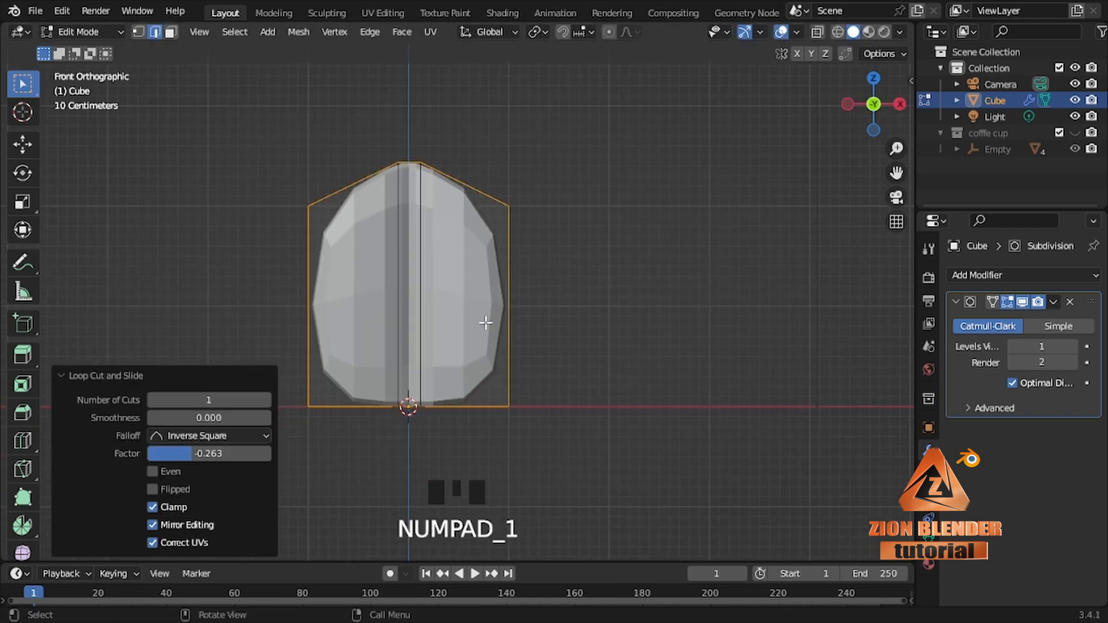
{"action": "key", "text": "1"}
{"action": "key", "text": "g"}
{"action": "right_click", "coordinate": [645, 331]}
{"action": "left_click_drag", "start_coordinate": [283, 351], "coordinate": [569, 435]}
{"action": "key", "text": "g"}
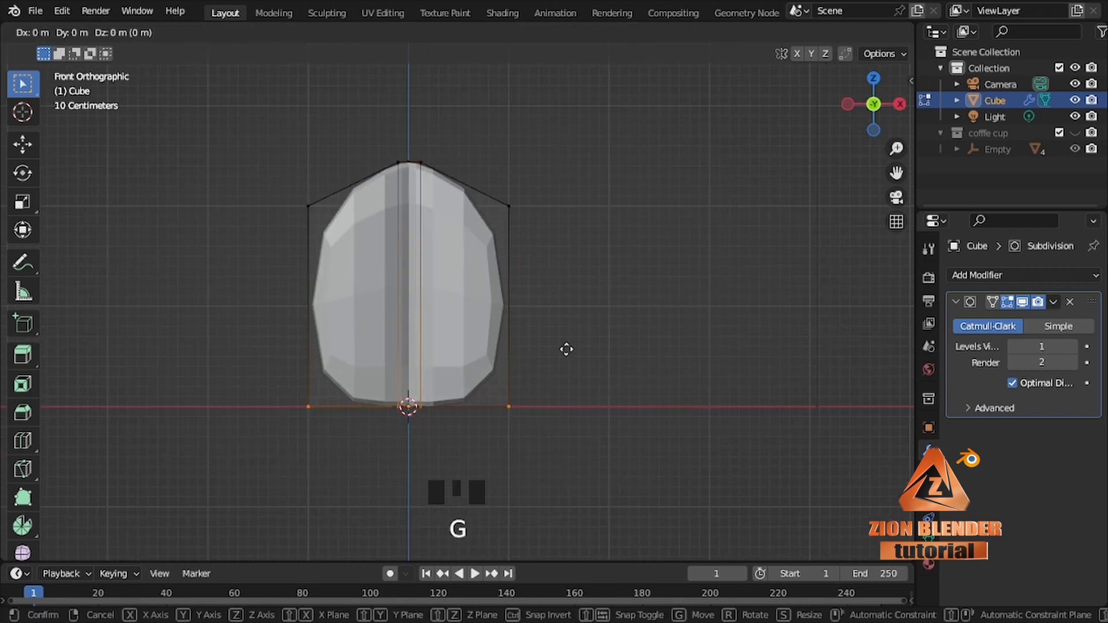
{"action": "key", "text": "z"}
{"action": "right_click", "coordinate": [555, 379]}
Turn on X-ray, select all the bean's upper vertices and move them upward along the Z axis.
{"action": "key", "text": "alt+z"}
{"action": "left_click_drag", "start_coordinate": [290, 146], "coordinate": [581, 266]}
{"action": "key", "text": "g"}
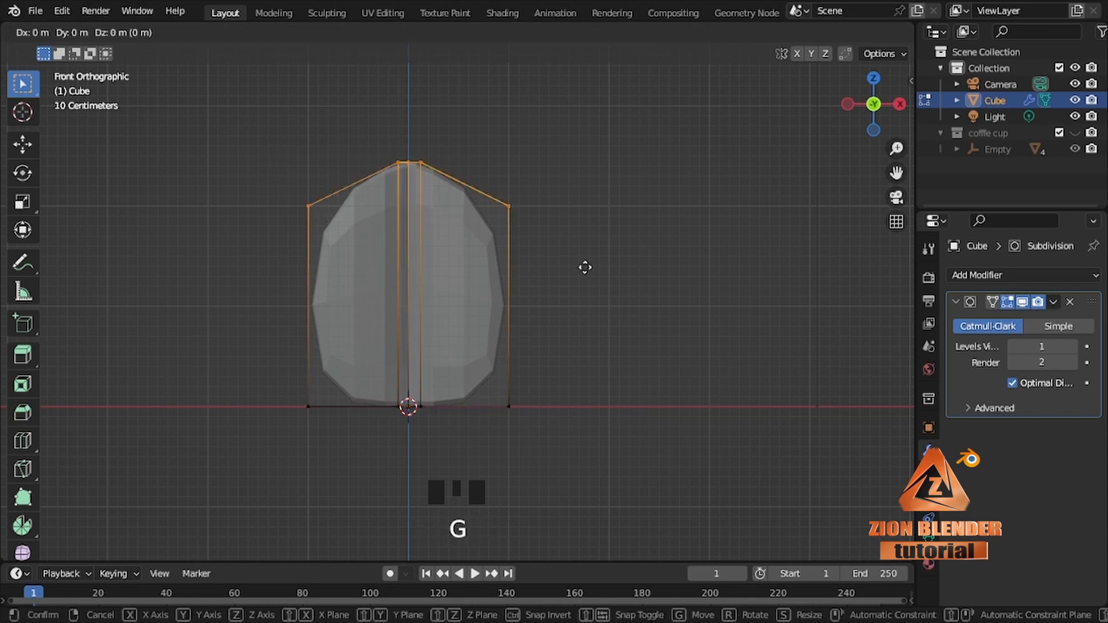
{"action": "key", "text": "z"}
{"action": "left_click", "coordinate": [584, 244]}
Return to Object Mode and apply Shade Smooth to the bean.
{"action": "key", "text": "Tab"}
{"action": "middle_click_drag", "start_coordinate": [583, 246], "coordinate": [477, 280]}
{"action": "right_click", "coordinate": [460, 241]}
{"action": "left_click", "coordinate": [433, 240]}
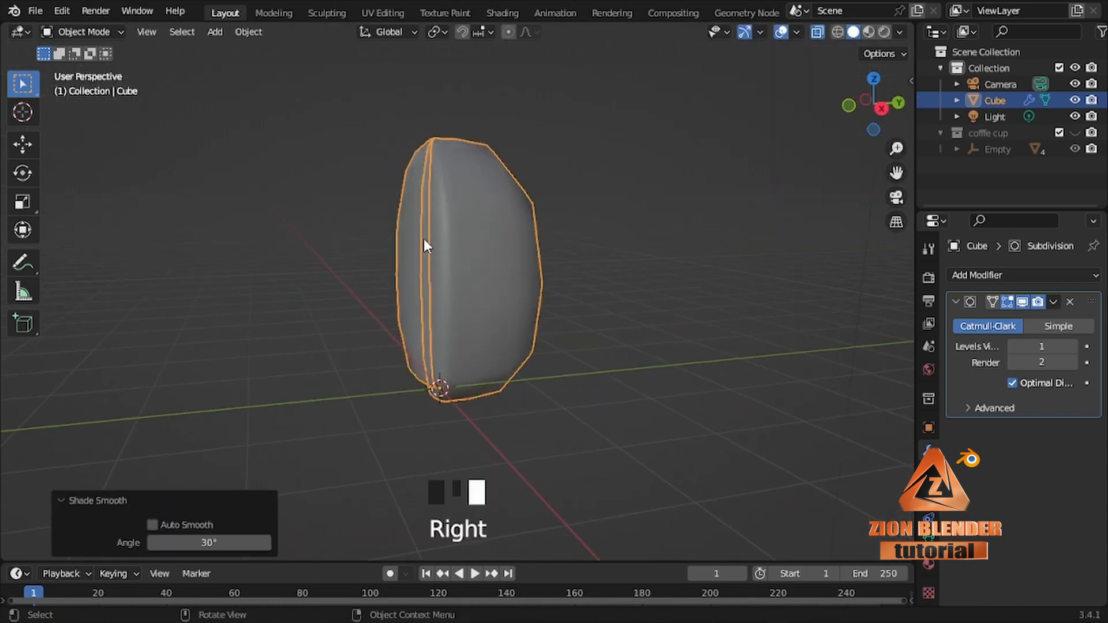
{"action": "left_click", "coordinate": [577, 239]}
{"action": "left_click", "coordinate": [503, 238]}
Adjust the central vertices at the top end of the crease, shifting the one behind it along the Y axis.
{"action": "middle_click_drag", "start_coordinate": [548, 261], "coordinate": [442, 306]}
{"action": "key", "text": "Tab"}
{"action": "scroll", "coordinate": [443, 306], "scroll_direction": "up", "scroll_amount": 5}
{"action": "left_click", "coordinate": [440, 178]}
{"action": "key", "text": "g"}
{"action": "left_click", "coordinate": [456, 186]}
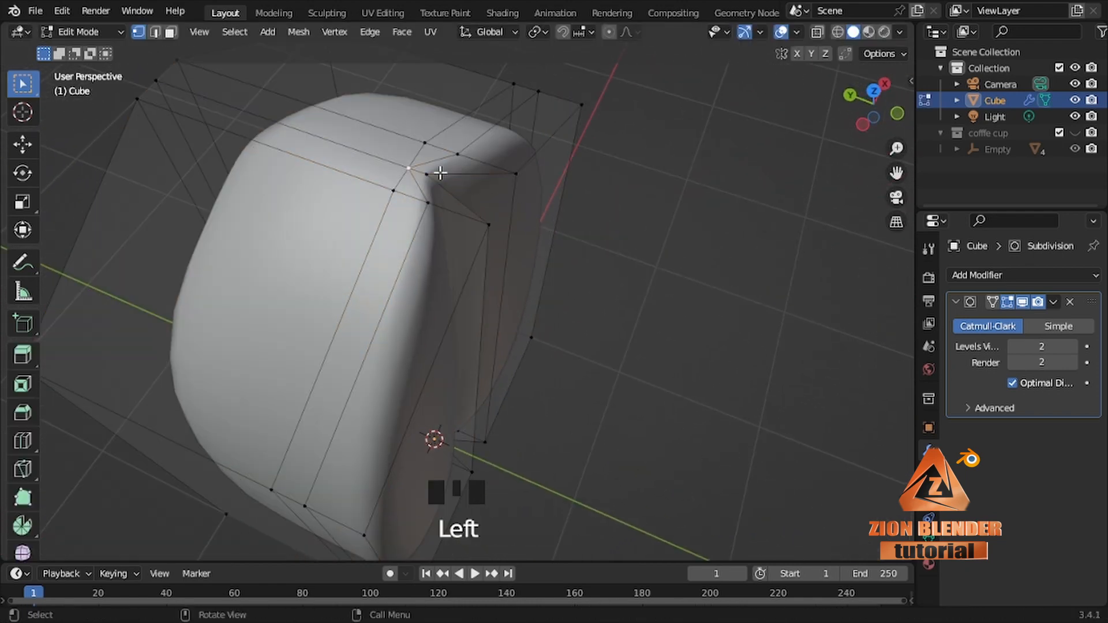
{"action": "key", "text": "g"}
{"action": "key", "text": "y"}
{"action": "left_click", "coordinate": [450, 176]}
Move all the vertices of the bean's rounded back about -0.248 m along the Y axis.
{"action": "scroll", "coordinate": [427, 191], "scroll_direction": "down", "scroll_amount": 3}
{"action": "middle_click_drag", "start_coordinate": [333, 219], "coordinate": [375, 222]}
{"action": "left_click_drag", "start_coordinate": [309, 209], "coordinate": [274, 286]}
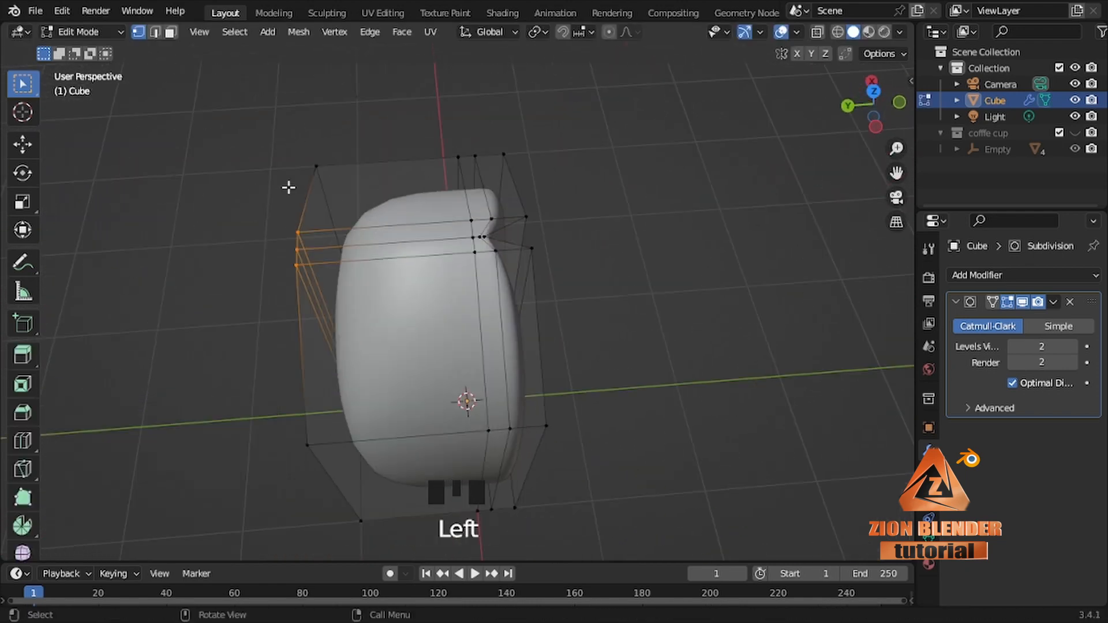
{"action": "scroll", "coordinate": [289, 184], "scroll_direction": "down", "scroll_amount": 1}
{"action": "left_click_drag", "start_coordinate": [359, 157], "coordinate": [302, 435]}
{"action": "key", "text": "g"}
{"action": "key", "text": "y"}
{"action": "left_click", "coordinate": [344, 304]}
{"action": "middle_click_drag", "start_coordinate": [344, 304], "coordinate": [467, 236]}
{"action": "left_click", "coordinate": [469, 326]}
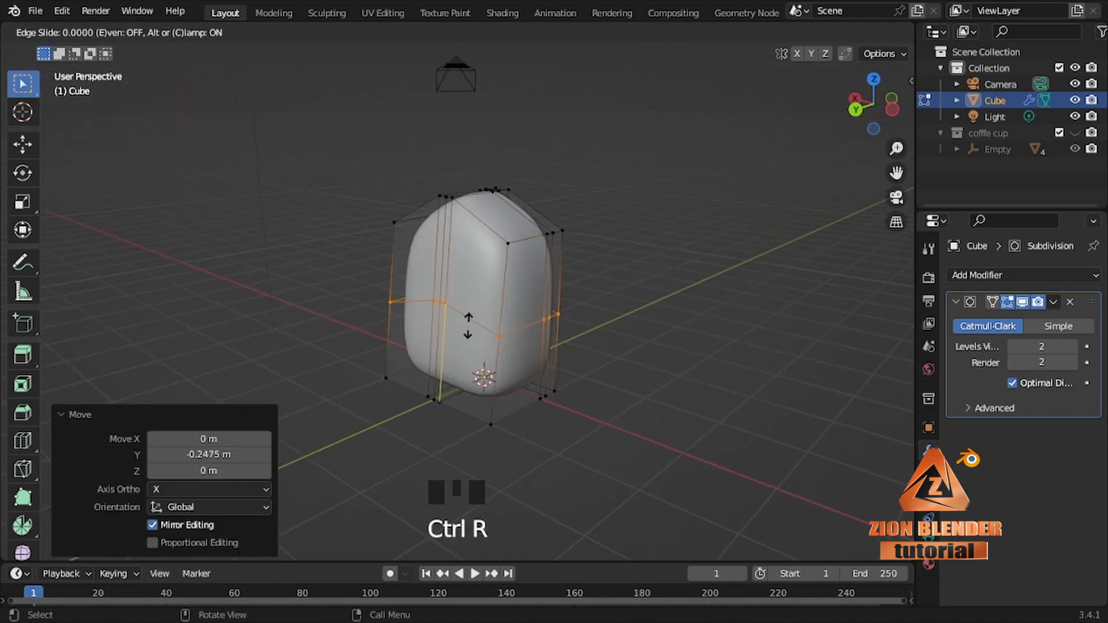
{"action": "left_click", "coordinate": [469, 326]}
{"action": "middle_click_drag", "start_coordinate": [469, 326], "coordinate": [508, 311]}
{"action": "key", "text": "ctrl+z"}
Scale the whole bean down uniformly to 0.144 in Object Mode and frame it in the view.
{"action": "middle_click_drag", "start_coordinate": [600, 352], "coordinate": [577, 351]}
{"action": "key", "text": "Tab"}
{"action": "key", "text": "s"}
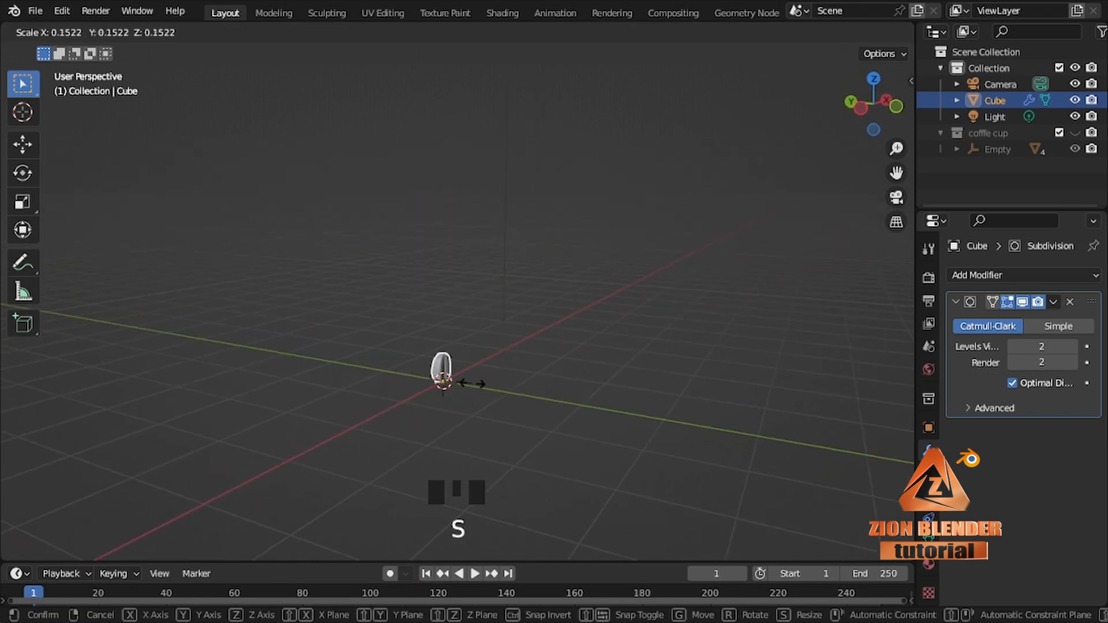
{"action": "left_click", "coordinate": [469, 380]}
{"action": "key", "text": "KP_Decimal"}
{"action": "middle_click_drag", "start_coordinate": [470, 379], "coordinate": [554, 427]}
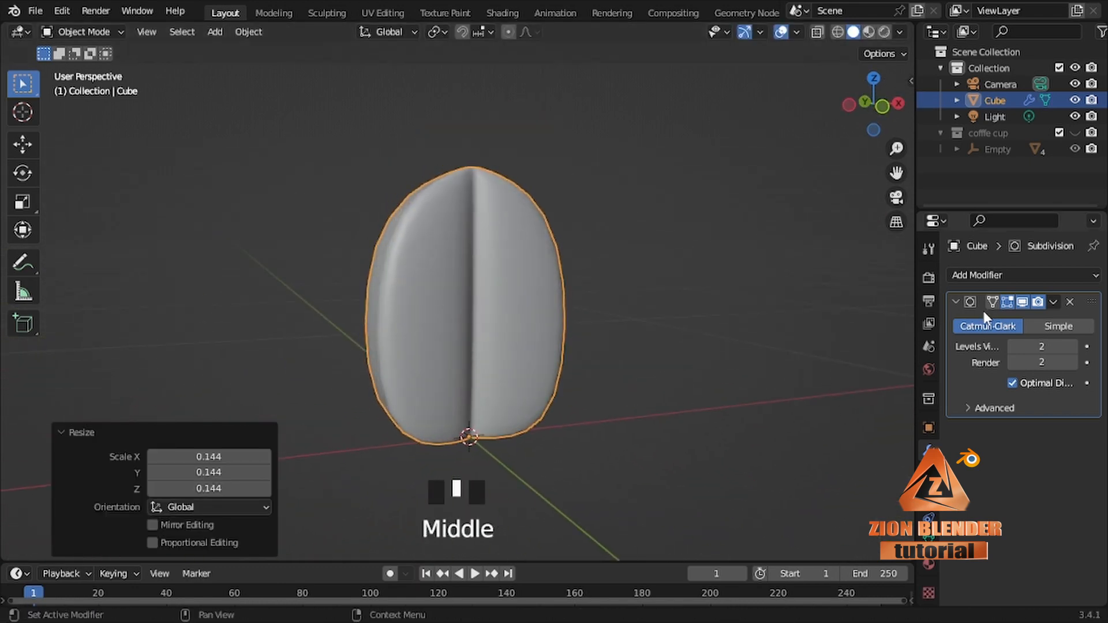
Scale the upper central vertices on the bean's back along the X axis.
{"action": "key", "text": "Tab"}
{"action": "middle_click_drag", "start_coordinate": [528, 330], "coordinate": [770, 349]}
{"action": "left_click", "coordinate": [432, 180]}
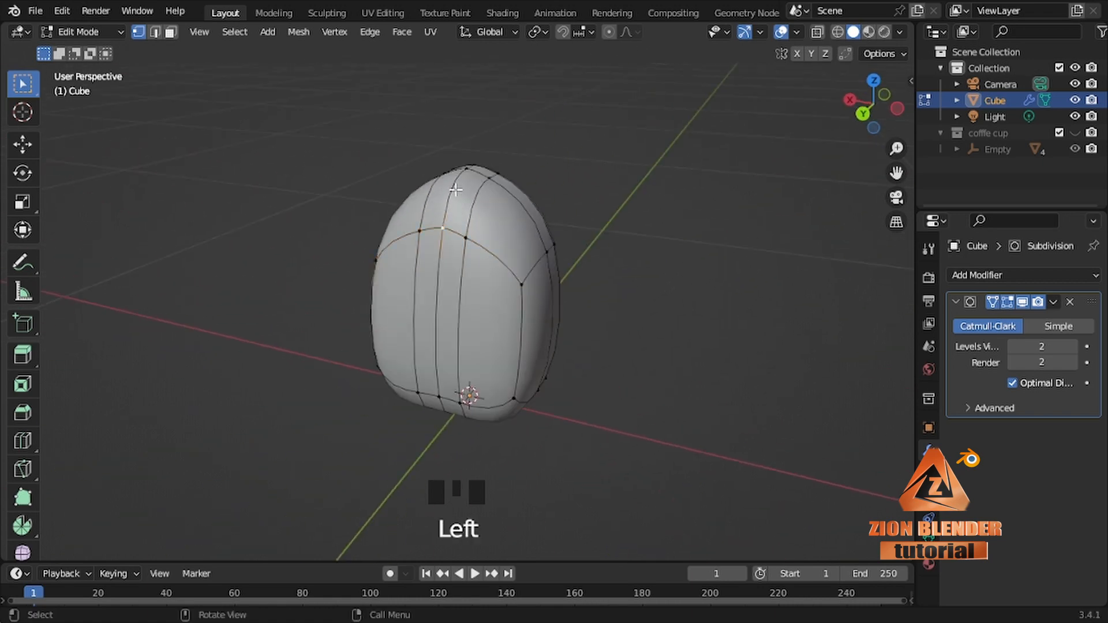
{"action": "middle_click_drag", "start_coordinate": [470, 222], "coordinate": [466, 248]}
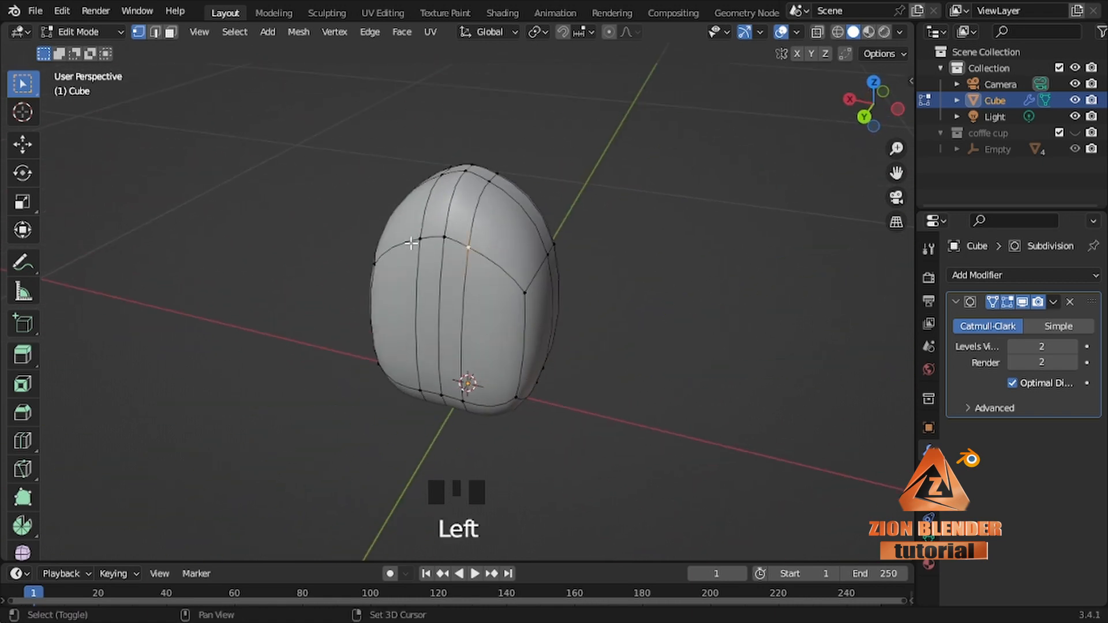
{"action": "key", "text": "s"}
{"action": "key", "text": "x"}
{"action": "left_click", "coordinate": [585, 287]}
Reposition the lower central vertices on the bean's back and return to Object Mode.
{"action": "middle_click_drag", "start_coordinate": [586, 287], "coordinate": [453, 402]}
{"action": "left_click_drag", "start_coordinate": [452, 402], "coordinate": [453, 402]}
{"action": "middle_click_drag", "start_coordinate": [453, 402], "coordinate": [633, 403]}
{"action": "key", "text": "g"}
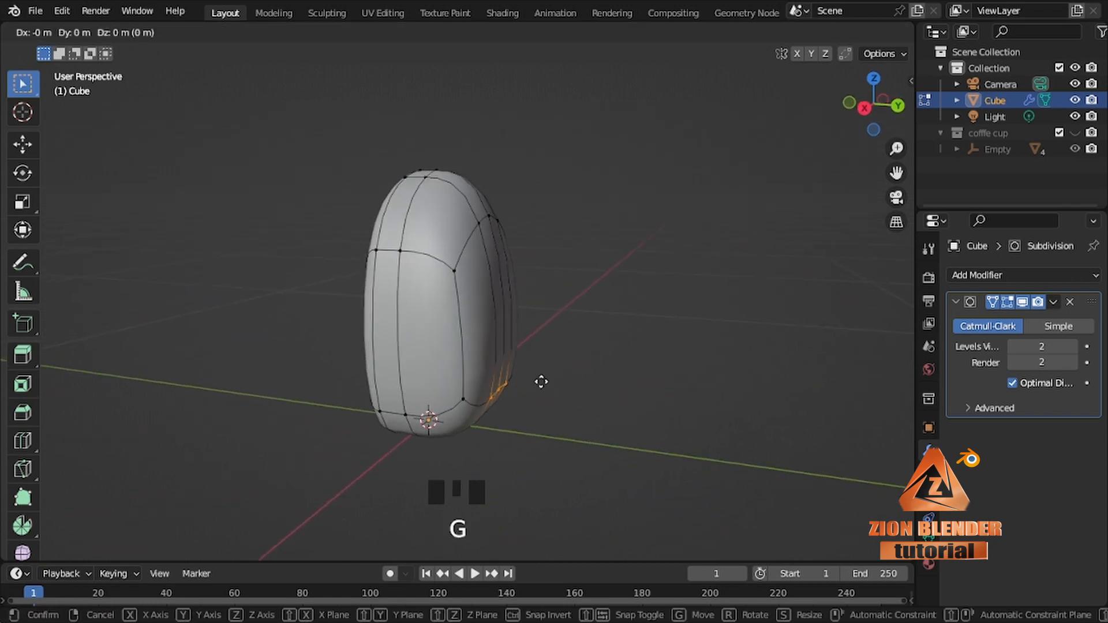
{"action": "left_click", "coordinate": [548, 372]}
{"action": "key", "text": "Tab"}
{"action": "middle_click_drag", "start_coordinate": [548, 372], "coordinate": [479, 250]}
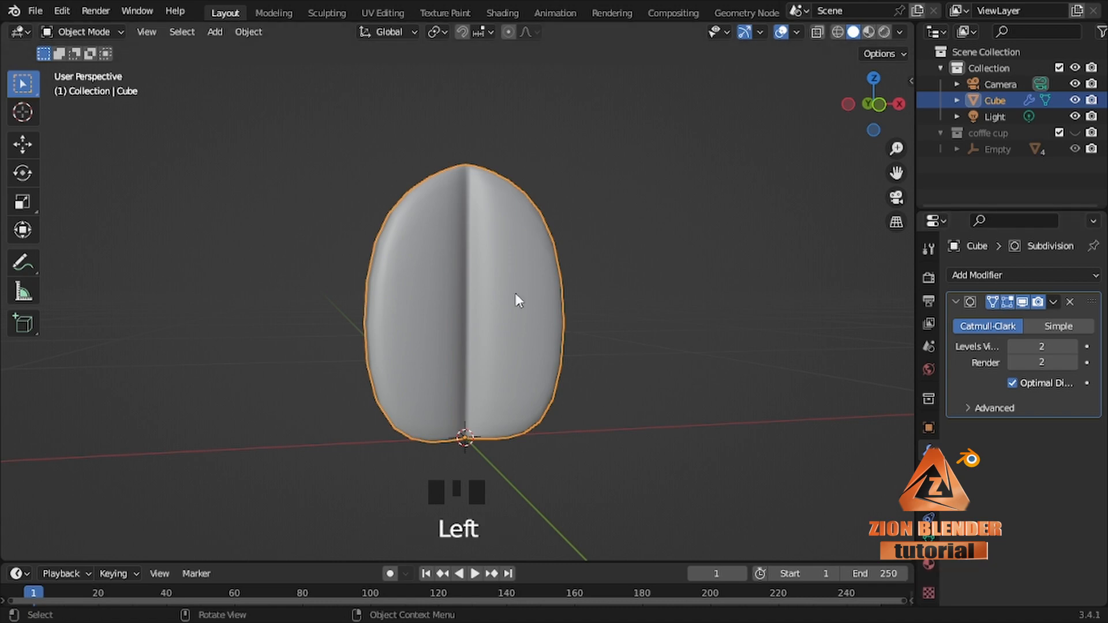
Switch the bean to Texture Paint mode and add a Base Color paint slot with a brown fill colour.
{"action": "key", "text": "ctrl+Tab"}
{"action": "left_click", "coordinate": [621, 239]}
{"action": "left_click", "coordinate": [927, 251]}
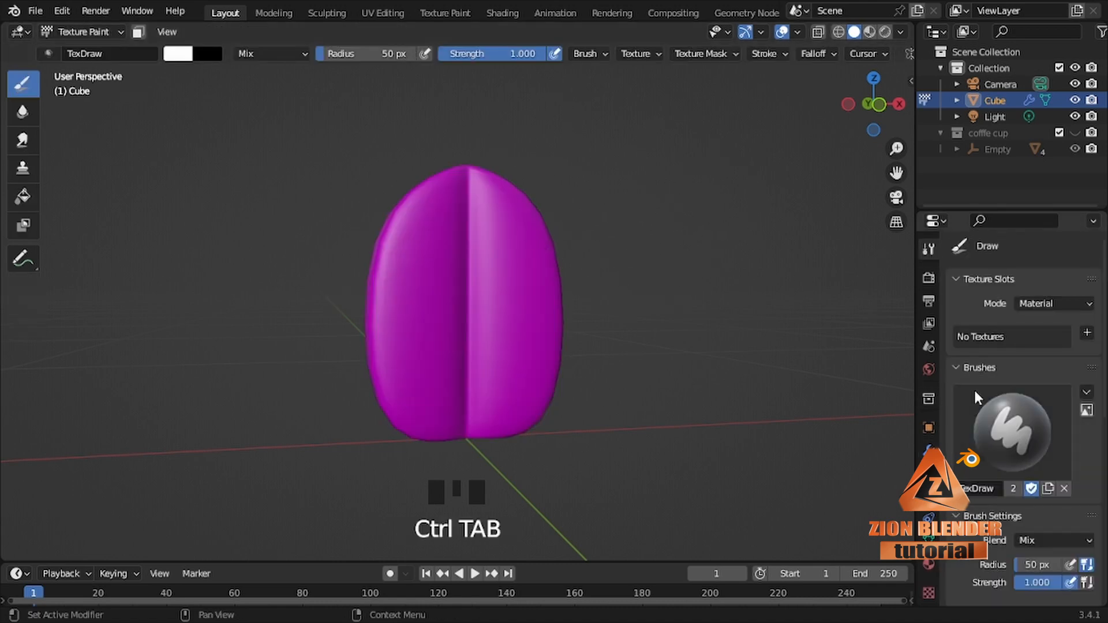
{"action": "left_click", "coordinate": [1086, 333]}
{"action": "left_click", "coordinate": [1030, 352]}
{"action": "left_click", "coordinate": [999, 498]}
{"action": "left_click", "coordinate": [1004, 351]}
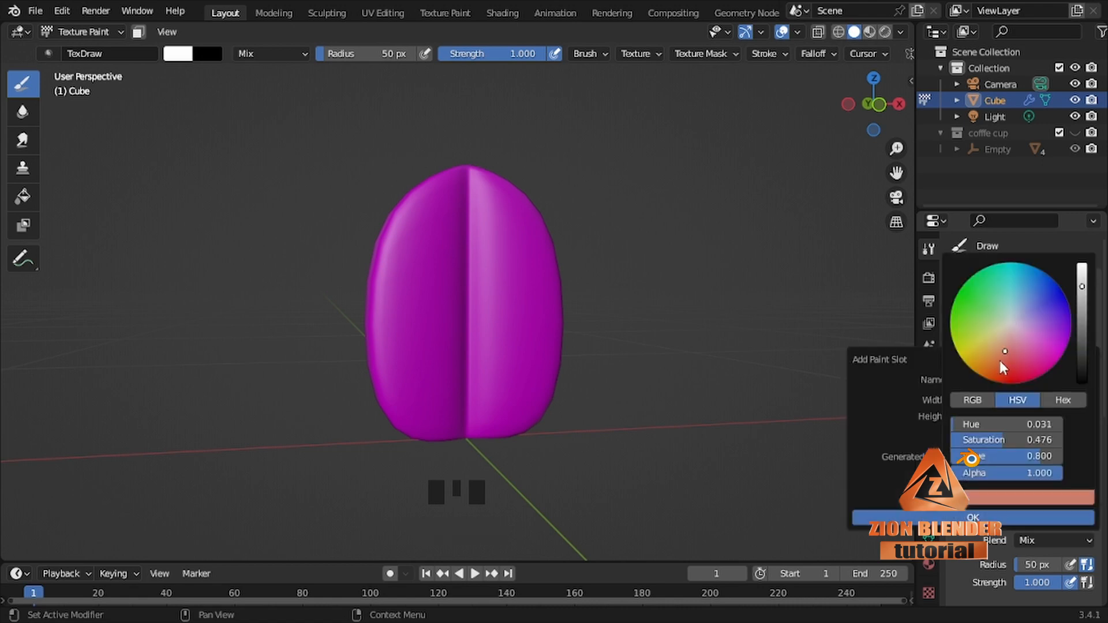
{"action": "left_click", "coordinate": [973, 518]}
{"action": "middle_click_drag", "start_coordinate": [546, 297], "coordinate": [414, 330]}
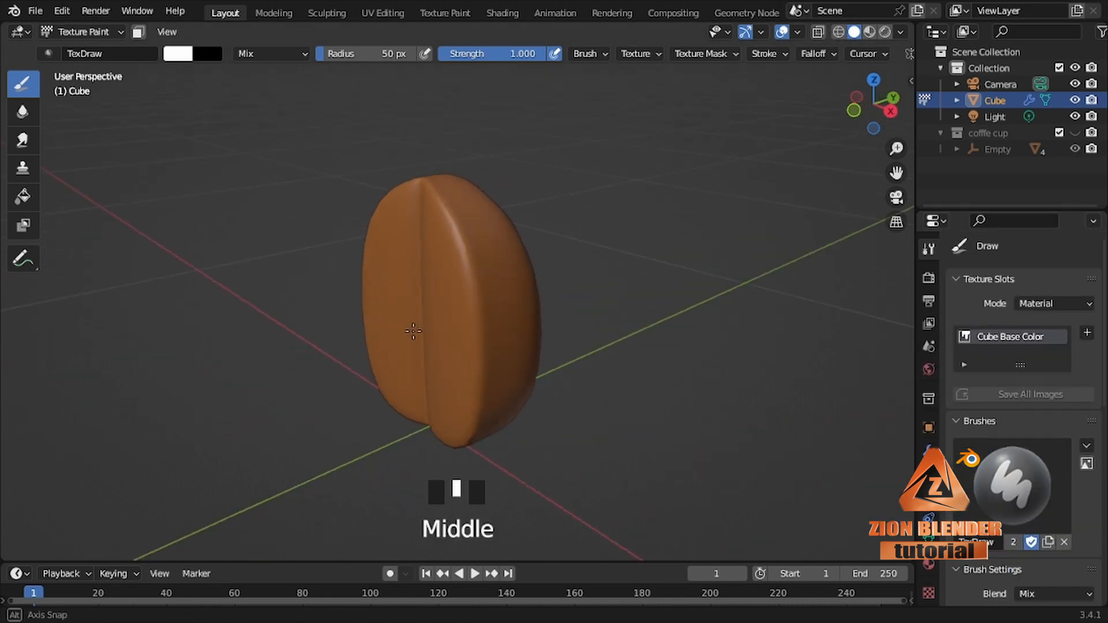
Load the existing colour palette named Palette for the paint brush.
{"action": "scroll", "coordinate": [963, 565], "scroll_direction": "down", "scroll_amount": 10}
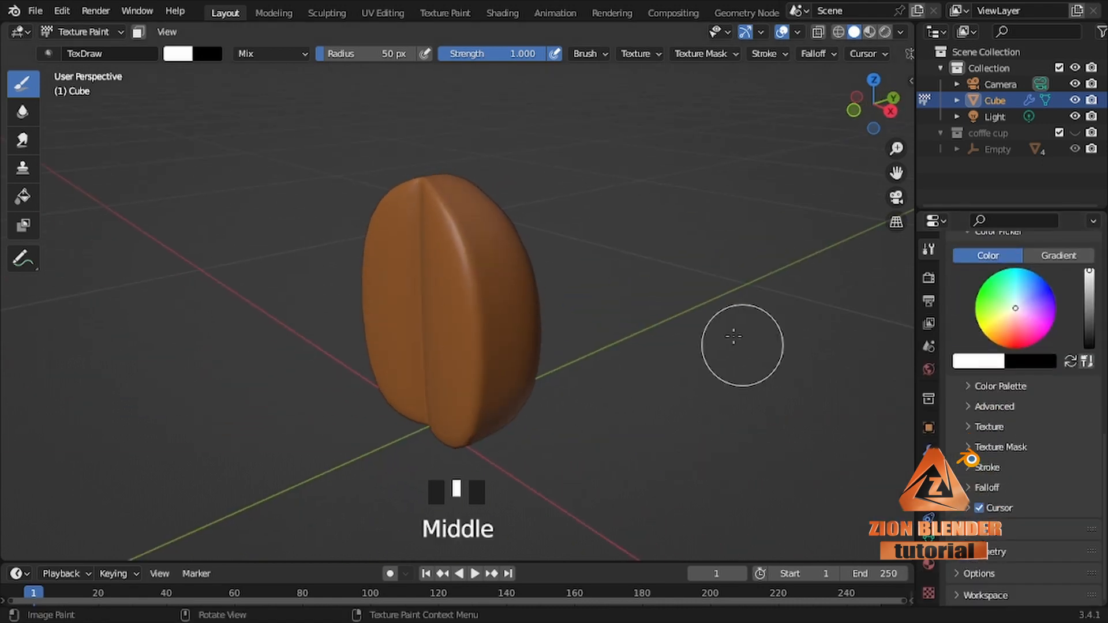
{"action": "left_click", "coordinate": [965, 392]}
{"action": "left_click", "coordinate": [975, 410]}
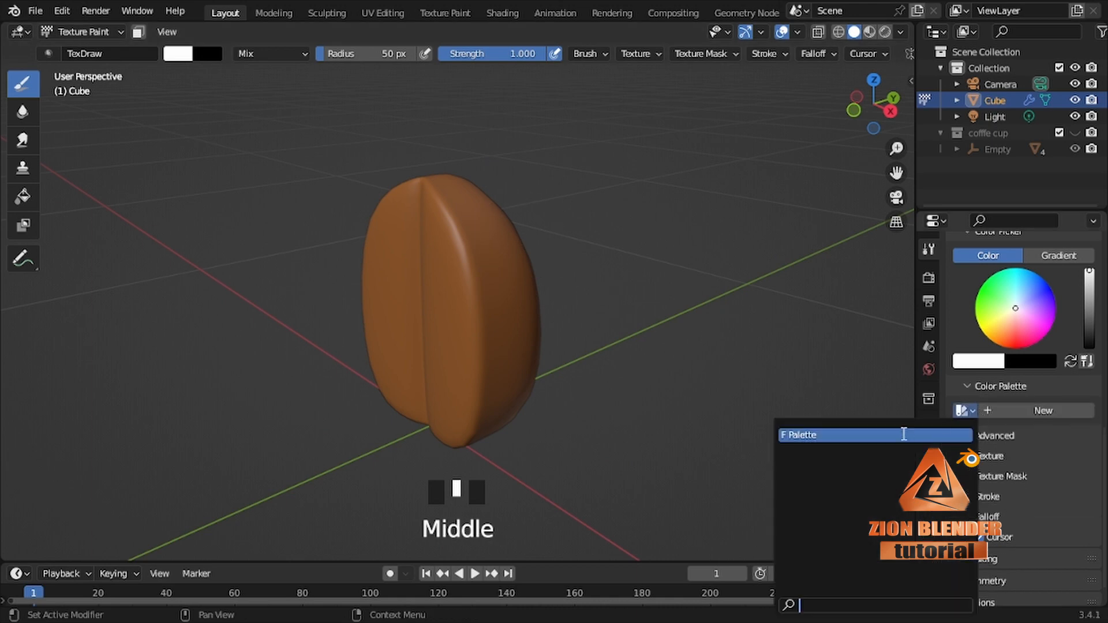
{"action": "left_click", "coordinate": [903, 434]}
{"action": "scroll", "coordinate": [1009, 512], "scroll_direction": "down", "scroll_amount": 7}
{"action": "scroll", "coordinate": [1009, 512], "scroll_direction": "up", "scroll_amount": 3}
{"action": "middle_click_drag", "start_coordinate": [509, 278], "coordinate": [560, 248]}
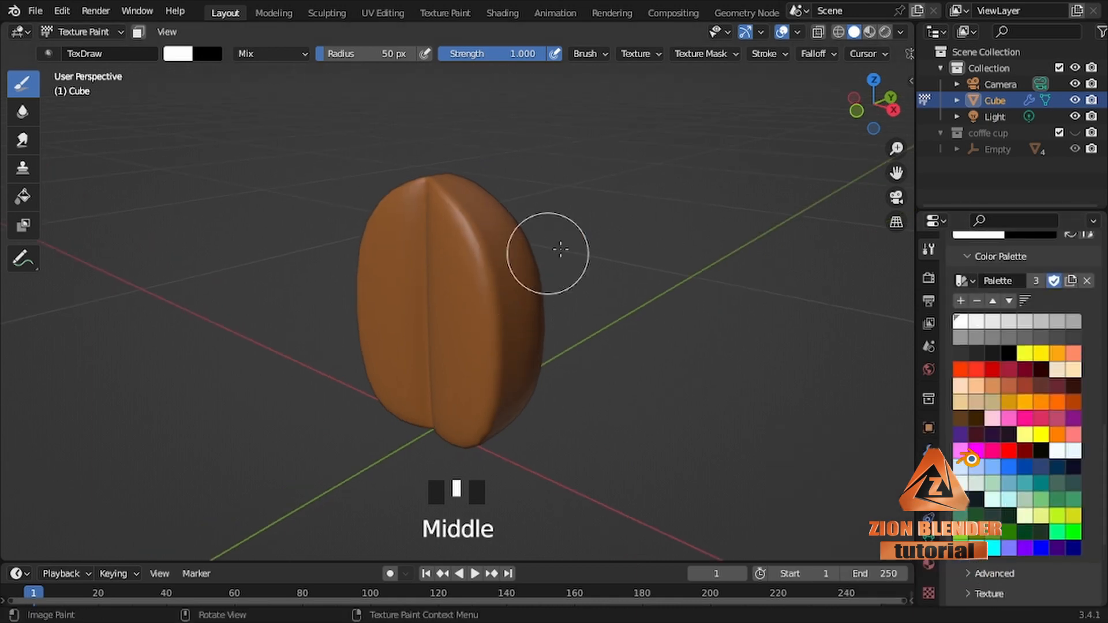
Return to Object Mode and add the coffee bean photo 737433_1200x1200 as an image plane.
{"action": "key", "text": "ctrl+Tab"}
{"action": "key", "text": "shift+a"}
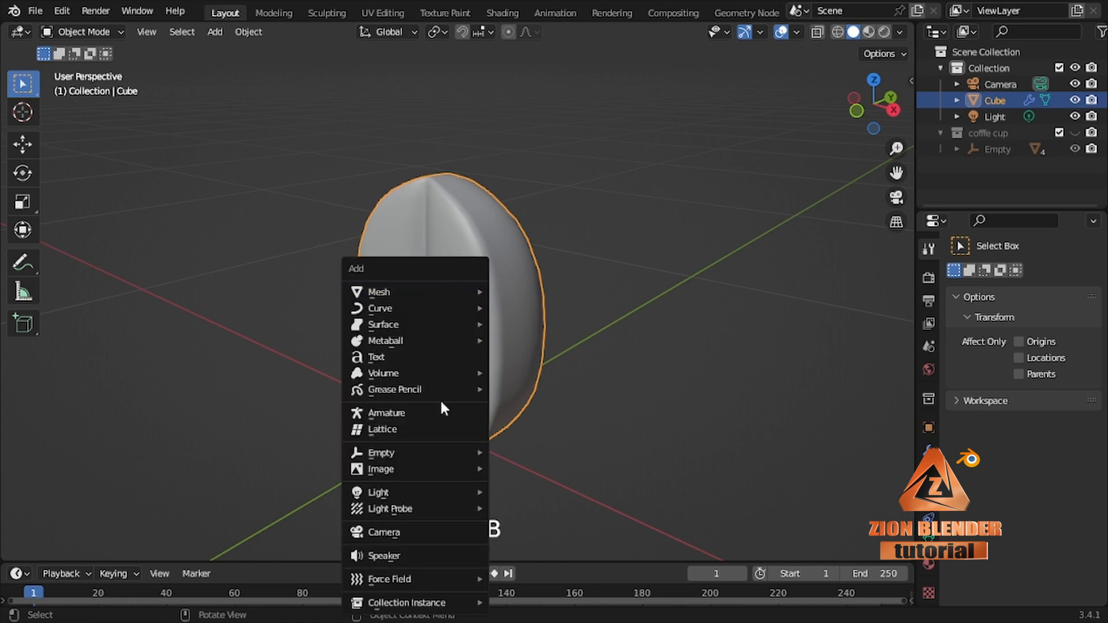
{"action": "mouse_move", "coordinate": [404, 469]}
{"action": "left_click", "coordinate": [539, 501]}
{"action": "double_click", "coordinate": [392, 185]}
{"action": "scroll", "coordinate": [562, 306], "scroll_direction": "down", "scroll_amount": 3}
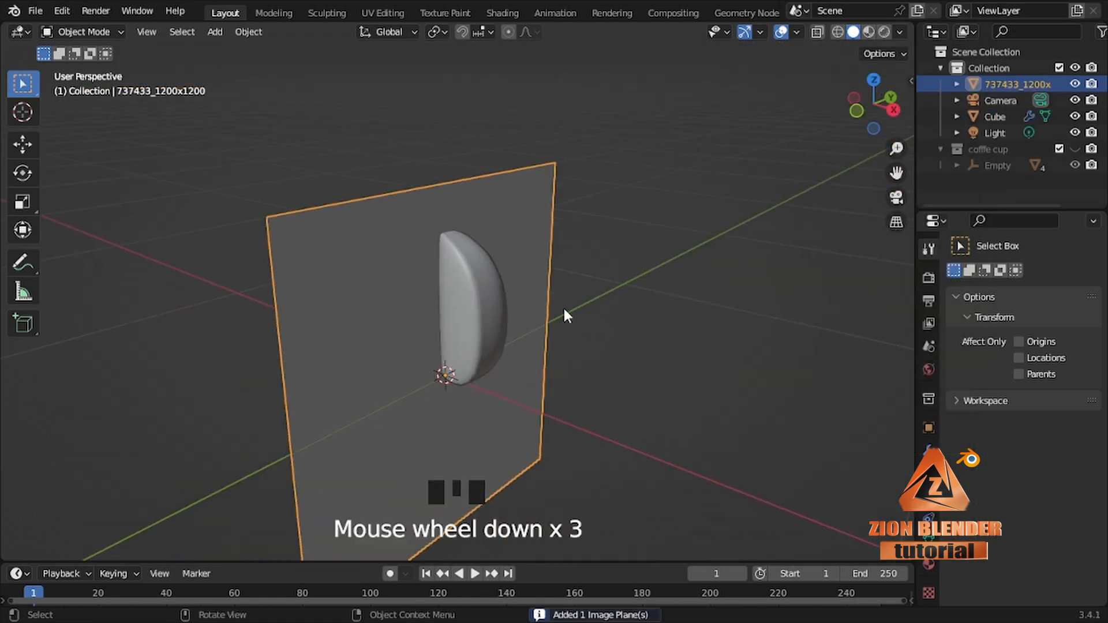
Switch the viewport shading to Material Preview to display the photo on the image plane.
{"action": "left_click", "coordinate": [899, 32]}
{"action": "left_click", "coordinate": [463, 241]}
{"action": "double_click", "coordinate": [462, 241]}
{"action": "left_click", "coordinate": [869, 32]}
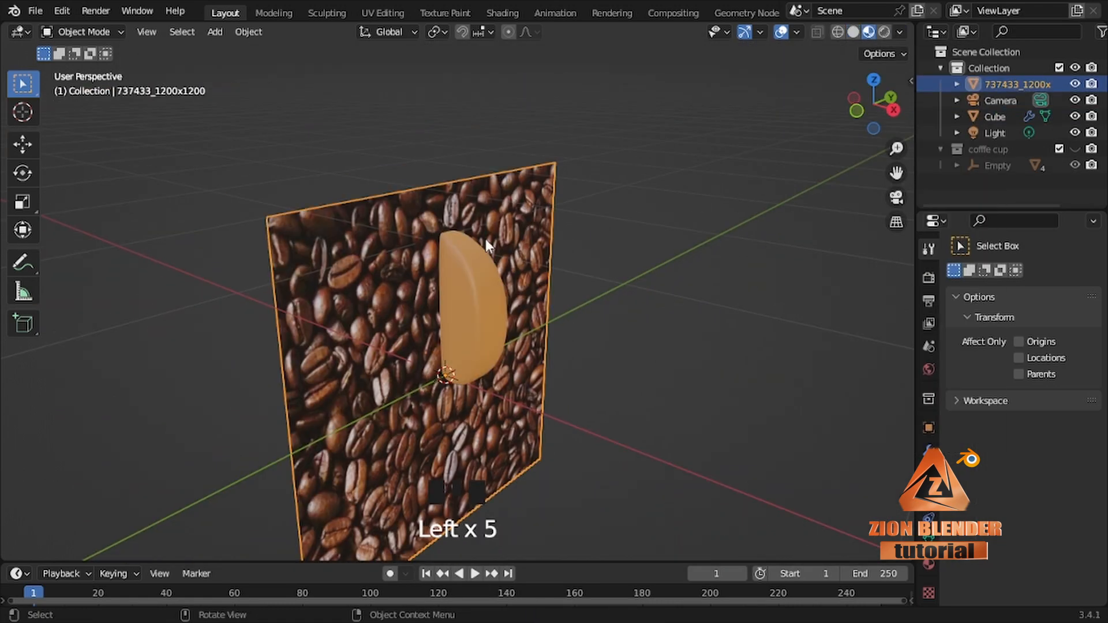
Rotate the image plane 90° about Z and place it beside the bean, about 0.76 m along X.
{"action": "type", "text": "grz90"}
{"action": "key", "text": "Return"}
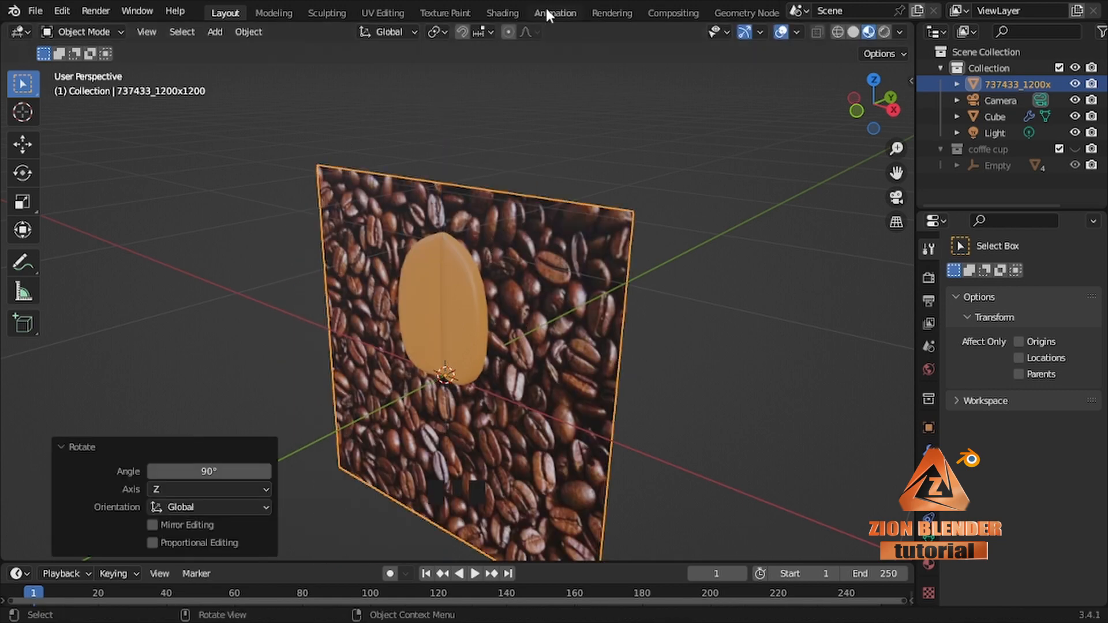
{"action": "middle_click_drag", "start_coordinate": [577, 398], "coordinate": [611, 405]}
{"action": "key", "text": "g"}
{"action": "left_click", "coordinate": [591, 350]}
{"action": "scroll", "coordinate": [592, 351], "scroll_direction": "up", "scroll_amount": 2}
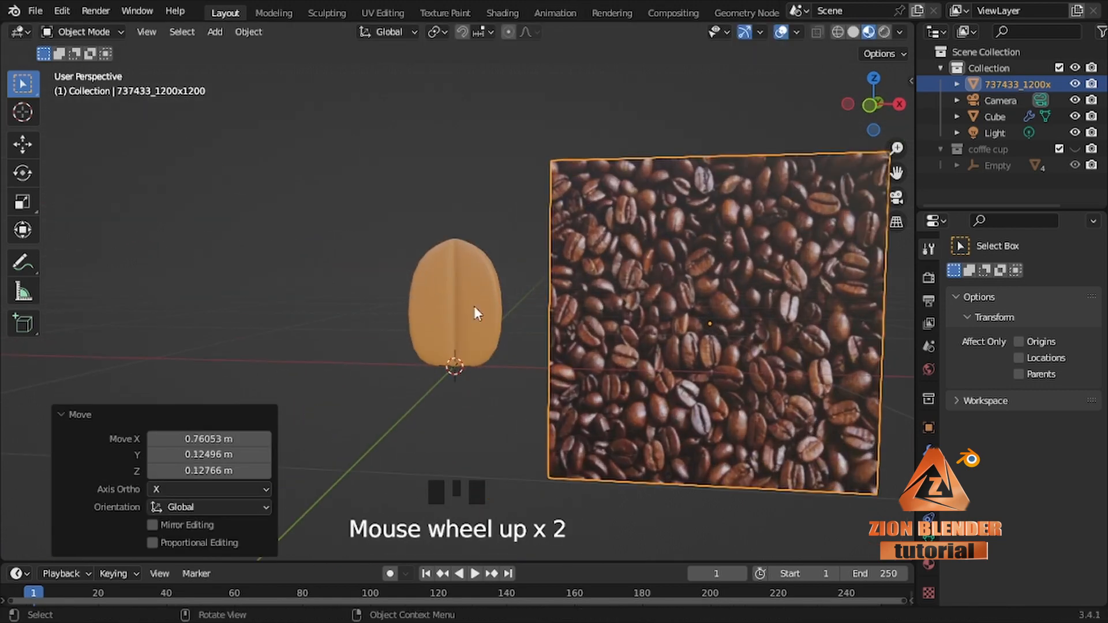
Put the bean in Texture Paint mode and sample a light brown brush colour from the coffee bean photo.
{"action": "left_click", "coordinate": [474, 306]}
{"action": "key", "text": "ctrl+Tab"}
{"action": "left_click", "coordinate": [566, 247]}
{"action": "scroll", "coordinate": [1009, 496], "scroll_direction": "down", "scroll_amount": 5}
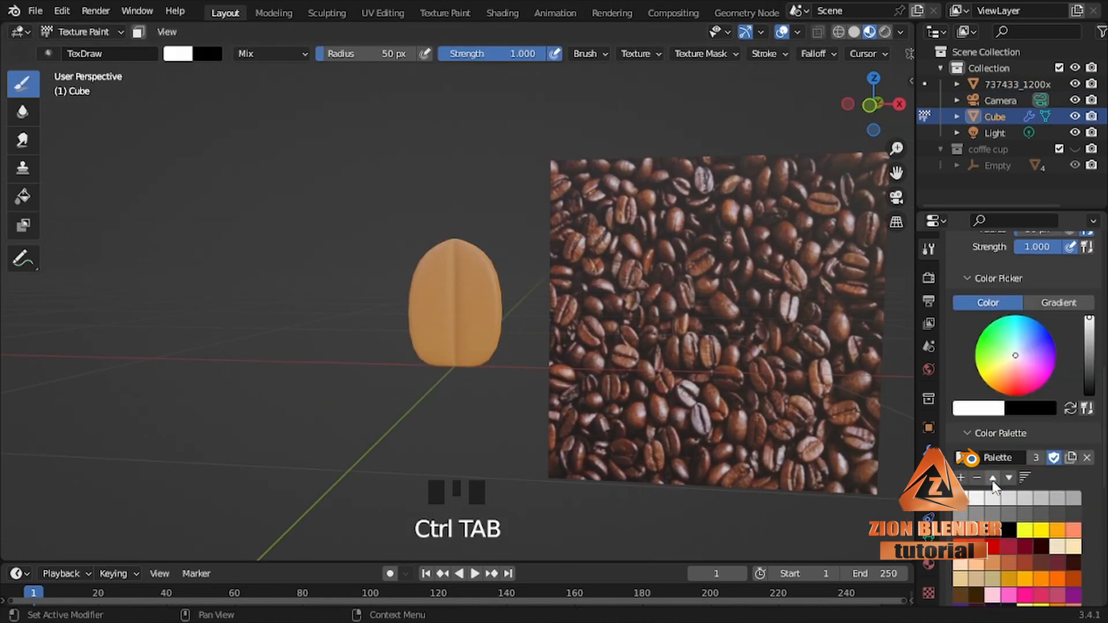
{"action": "left_click", "coordinate": [975, 410]}
{"action": "left_click", "coordinate": [988, 352]}
{"action": "left_click", "coordinate": [563, 371]}
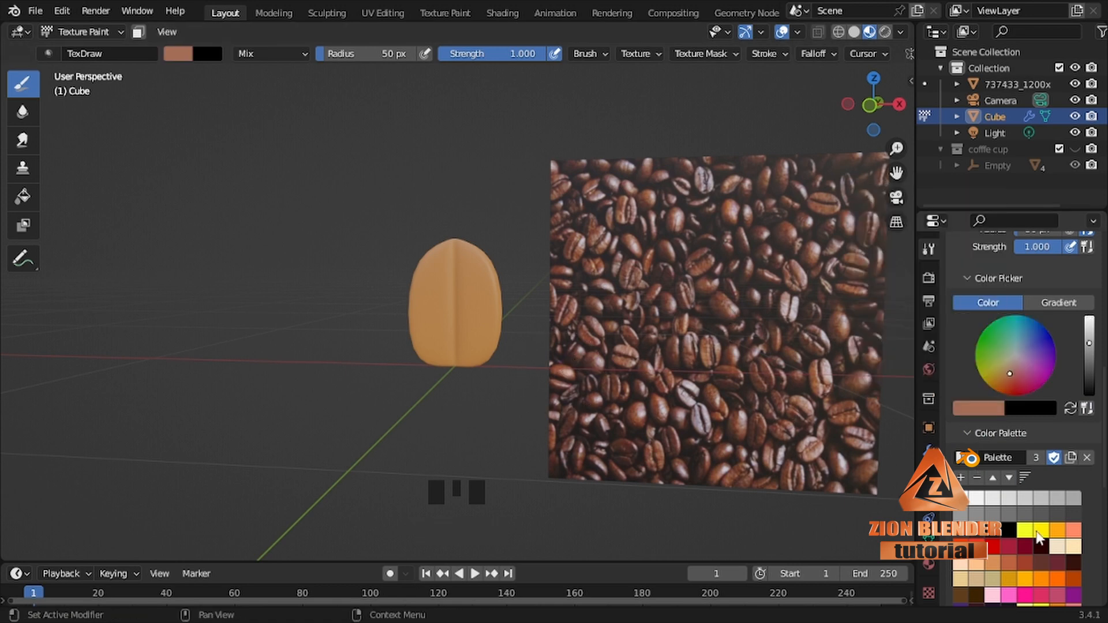
Save the sampled light brown and two progressively darker brown shades as swatches in the colour palette.
{"action": "scroll", "coordinate": [1015, 521], "scroll_direction": "down", "scroll_amount": 8}
{"action": "scroll", "coordinate": [1015, 521], "scroll_direction": "up", "scroll_amount": 3}
{"action": "left_click", "coordinate": [978, 247]}
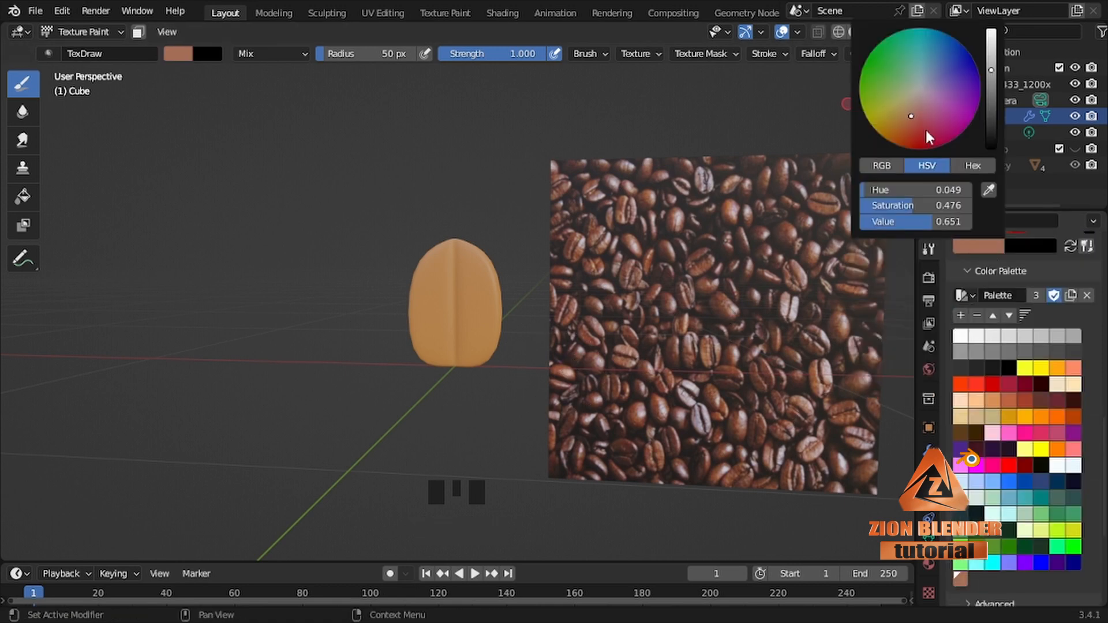
{"action": "left_click_drag", "start_coordinate": [992, 71], "coordinate": [991, 132]}
{"action": "left_click", "coordinate": [960, 315]}
{"action": "left_click", "coordinate": [978, 246]}
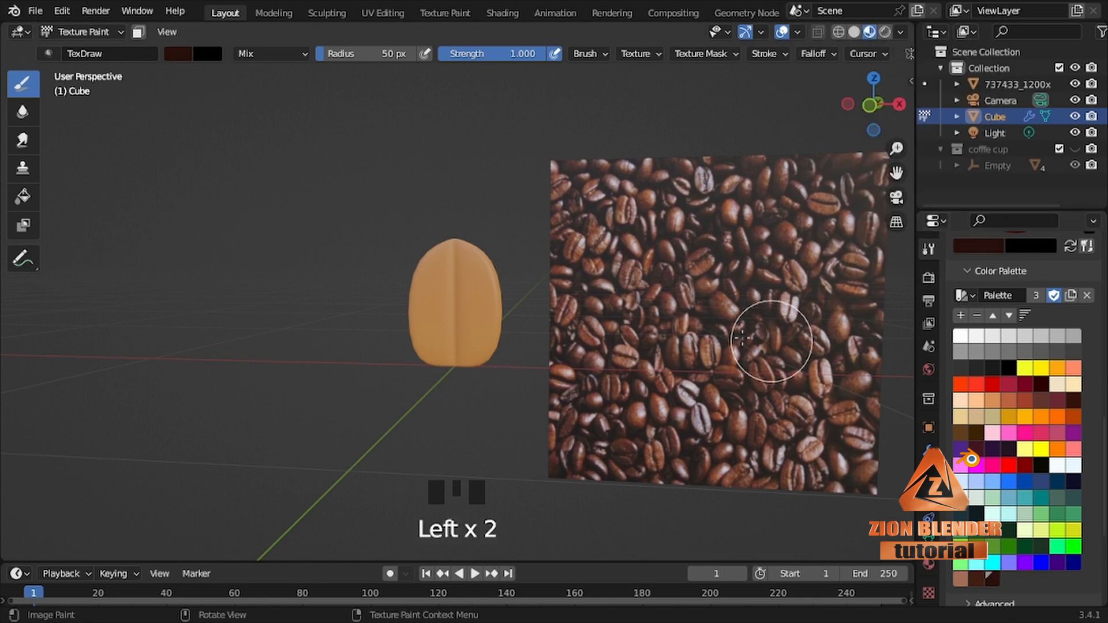
Paint the bean's front, sides and back with the light brown base colour.
{"action": "middle_click_drag", "start_coordinate": [475, 340], "coordinate": [451, 338]}
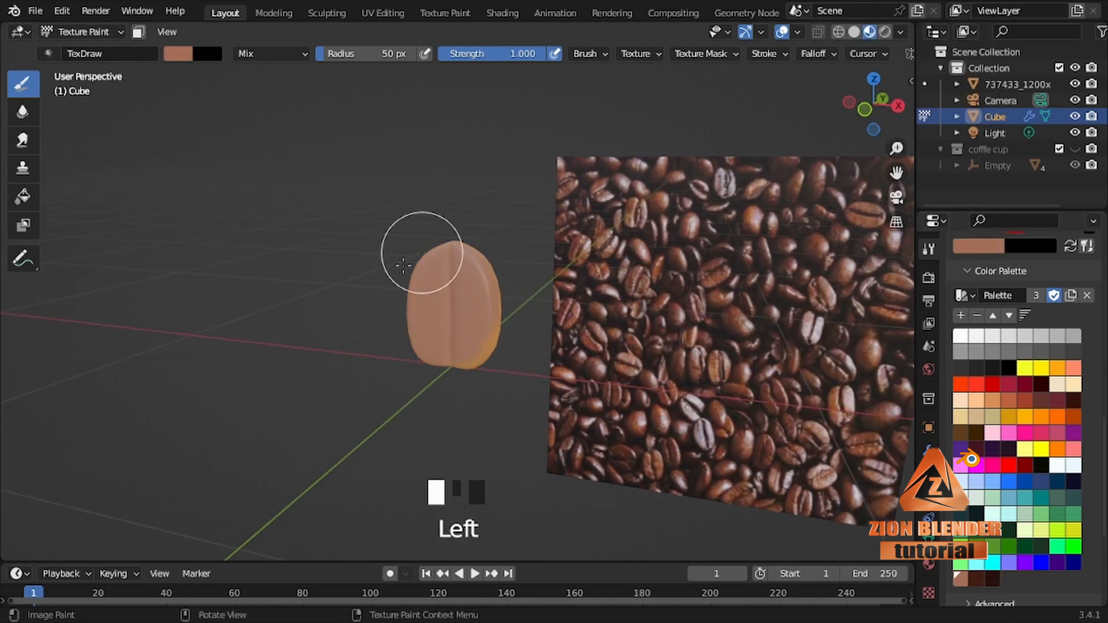
{"action": "left_click_drag", "start_coordinate": [403, 266], "coordinate": [479, 276]}
{"action": "mouse_move", "coordinate": [479, 283]}
{"action": "middle_mouse_down"}
{"action": "mouse_move", "coordinate": [272, 374]}
{"action": "mouse_move", "coordinate": [222, 363]}
{"action": "middle_mouse_up"}
{"action": "left_click_drag", "start_coordinate": [467, 251], "coordinate": [489, 319]}
{"action": "middle_click_drag", "start_coordinate": [490, 323], "coordinate": [444, 283]}
{"action": "left_click_drag", "start_coordinate": [465, 251], "coordinate": [416, 349]}
{"action": "mouse_move", "coordinate": [323, 398]}
{"action": "middle_mouse_down"}
{"action": "mouse_move", "coordinate": [455, 383]}
{"action": "mouse_move", "coordinate": [490, 362]}
{"action": "middle_mouse_up"}
{"action": "scroll", "coordinate": [445, 302], "scroll_direction": "up", "scroll_amount": 4}
{"action": "middle_click_drag", "start_coordinate": [445, 302], "coordinate": [507, 358]}
In Edit Mode, narrow the whole bean mesh along X to about 0.8 of its width.
{"action": "key", "text": "Tab"}
{"action": "scroll", "coordinate": [470, 321], "scroll_direction": "down", "scroll_amount": 1}
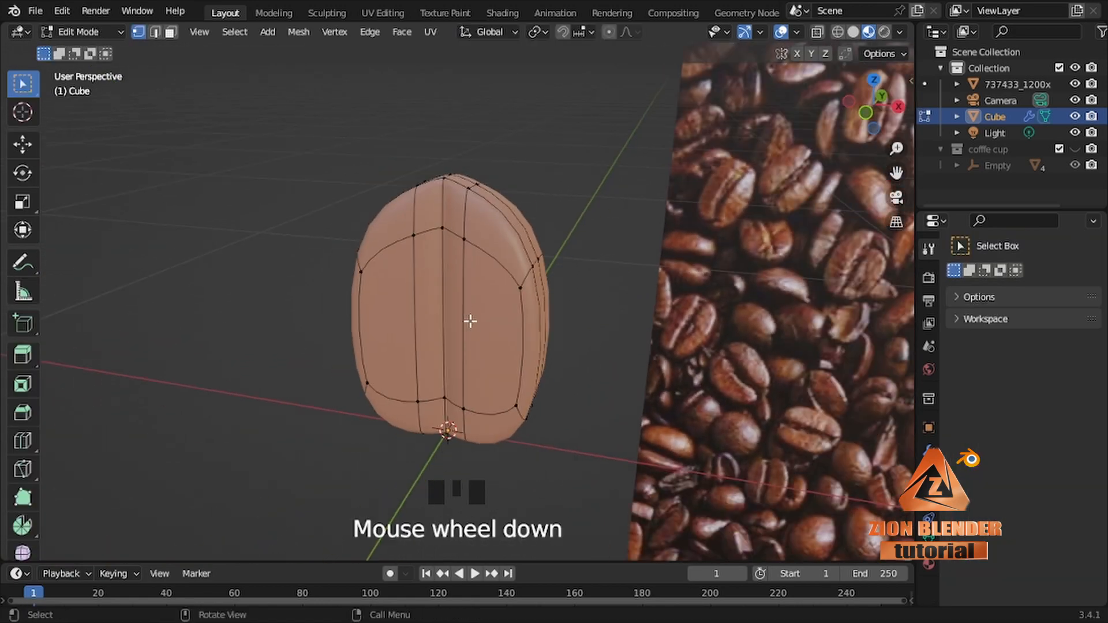
{"action": "key", "text": "a"}
{"action": "key", "text": "s"}
{"action": "key", "text": "x"}
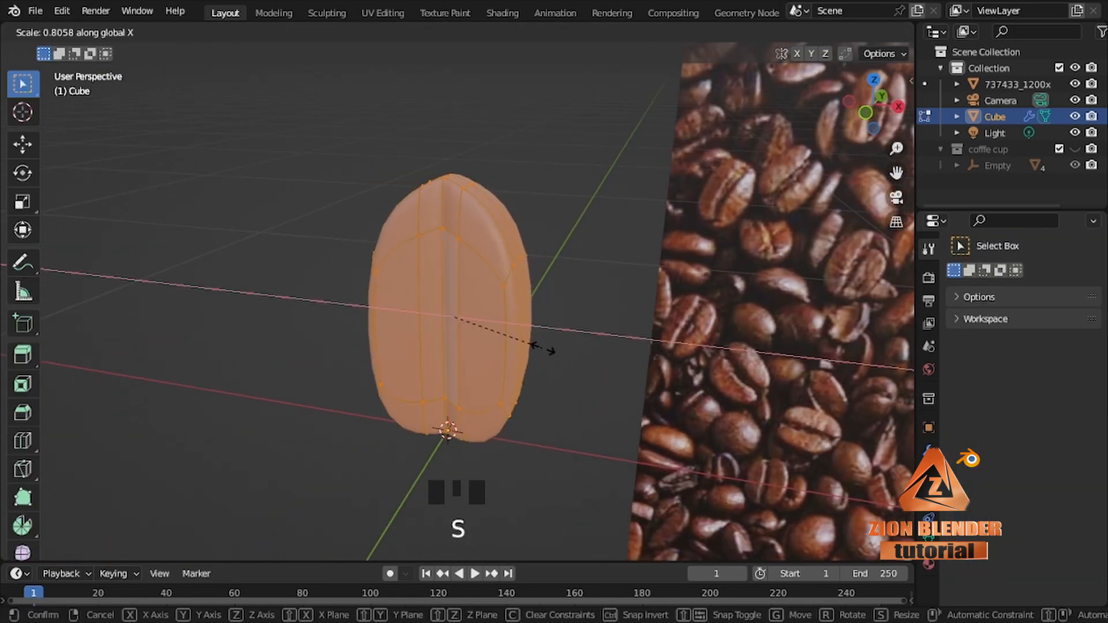
{"action": "left_click", "coordinate": [542, 348]}
Reshape the bean's top end by moving its tip along Z in the front view.
{"action": "middle_click_drag", "start_coordinate": [543, 348], "coordinate": [448, 153]}
{"action": "left_click", "coordinate": [453, 425]}
{"action": "key", "text": "KP_1"}
{"action": "left_click", "coordinate": [472, 183]}
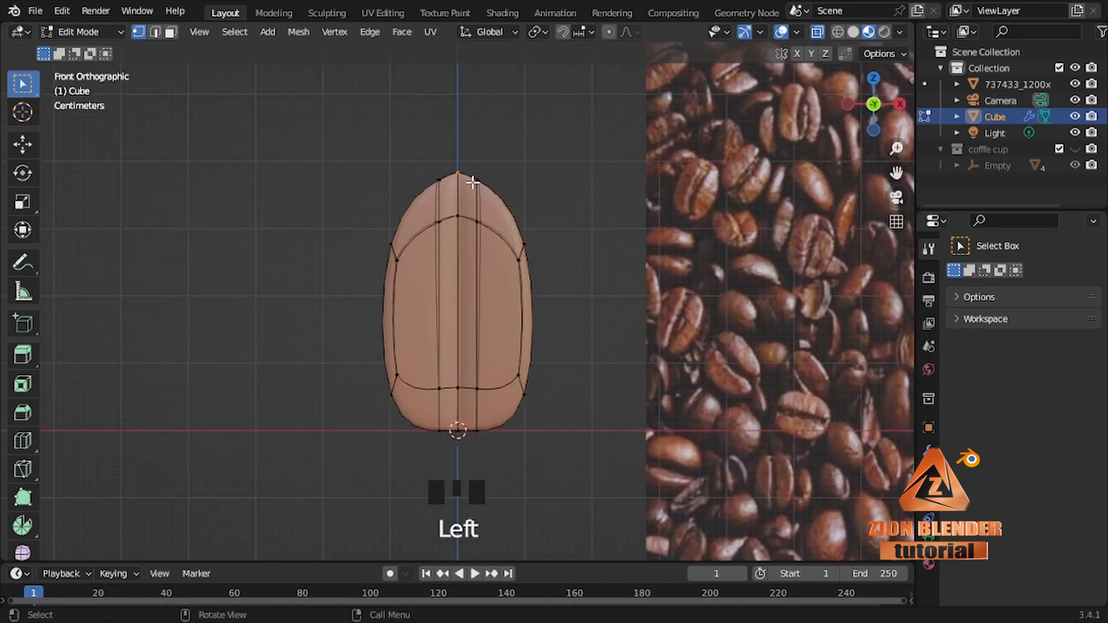
{"action": "key", "text": "g"}
{"action": "key", "text": "z"}
{"action": "left_click", "coordinate": [522, 139]}
Move two vertices near the bean's central crease along Y and return to Texture Paint mode.
{"action": "middle_click_drag", "start_coordinate": [492, 224], "coordinate": [477, 295]}
{"action": "left_click", "coordinate": [486, 291]}
{"action": "left_click", "coordinate": [472, 304], "text": "shift"}
{"action": "middle_click_drag", "start_coordinate": [474, 442], "coordinate": [555, 447]}
{"action": "key", "text": "g"}
{"action": "key", "text": "y"}
{"action": "left_click", "coordinate": [524, 329]}
{"action": "mouse_move", "coordinate": [545, 328]}
{"action": "middle_mouse_down"}
{"action": "mouse_move", "coordinate": [466, 308]}
{"action": "mouse_move", "coordinate": [495, 346]}
{"action": "mouse_move", "coordinate": [499, 334]}
{"action": "middle_mouse_up"}
{"action": "key", "text": "Tab"}
Try shading the bean's side with the dark brown swatch at strength 0.585.
{"action": "scroll", "coordinate": [1021, 404], "scroll_direction": "down", "scroll_amount": 6}
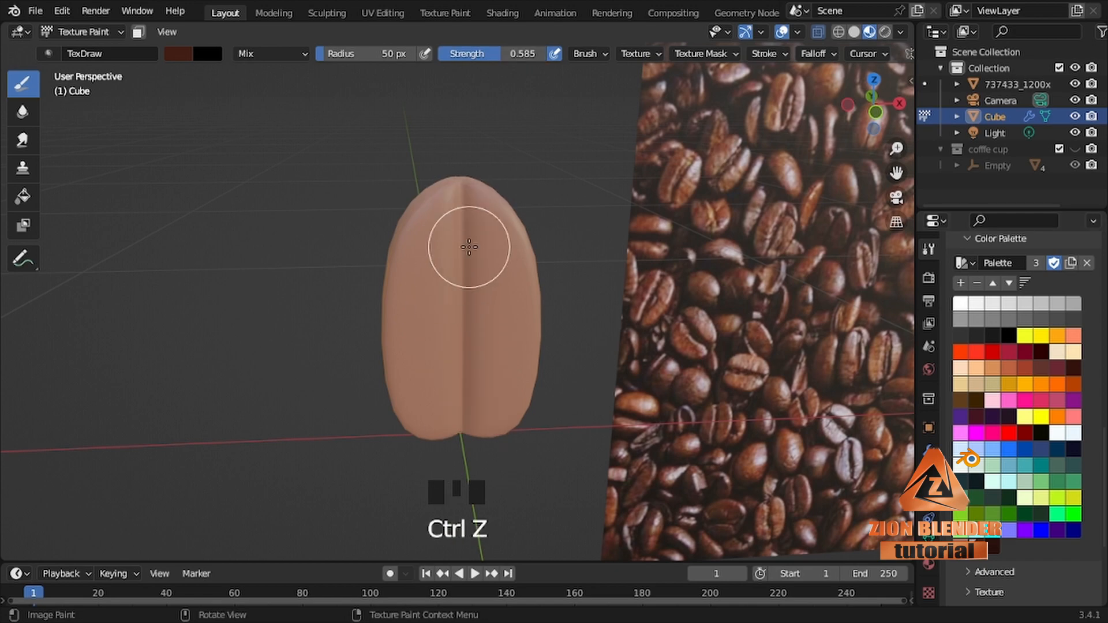
{"action": "left_click_drag", "start_coordinate": [403, 218], "coordinate": [436, 207]}
{"action": "mouse_move", "coordinate": [436, 207]}
{"action": "middle_mouse_down"}
{"action": "mouse_move", "coordinate": [455, 212]}
{"action": "mouse_move", "coordinate": [432, 218]}
{"action": "middle_mouse_up"}
{"action": "mouse_move", "coordinate": [432, 218]}
{"action": "left_mouse_down"}
{"action": "mouse_move", "coordinate": [496, 196]}
{"action": "mouse_move", "coordinate": [413, 337]}
{"action": "left_mouse_up"}
{"action": "mouse_move", "coordinate": [413, 337]}
{"action": "middle_mouse_down"}
{"action": "mouse_move", "coordinate": [444, 241]}
{"action": "mouse_move", "coordinate": [383, 124]}
{"action": "middle_mouse_up"}
Repaint the bean evenly in light brown with a 61 px brush at full strength.
{"action": "left_click", "coordinate": [977, 546]}
{"action": "left_click_drag", "start_coordinate": [398, 399], "coordinate": [453, 426]}
{"action": "middle_click_drag", "start_coordinate": [453, 426], "coordinate": [476, 378]}
{"action": "left_click_drag", "start_coordinate": [462, 395], "coordinate": [451, 387]}
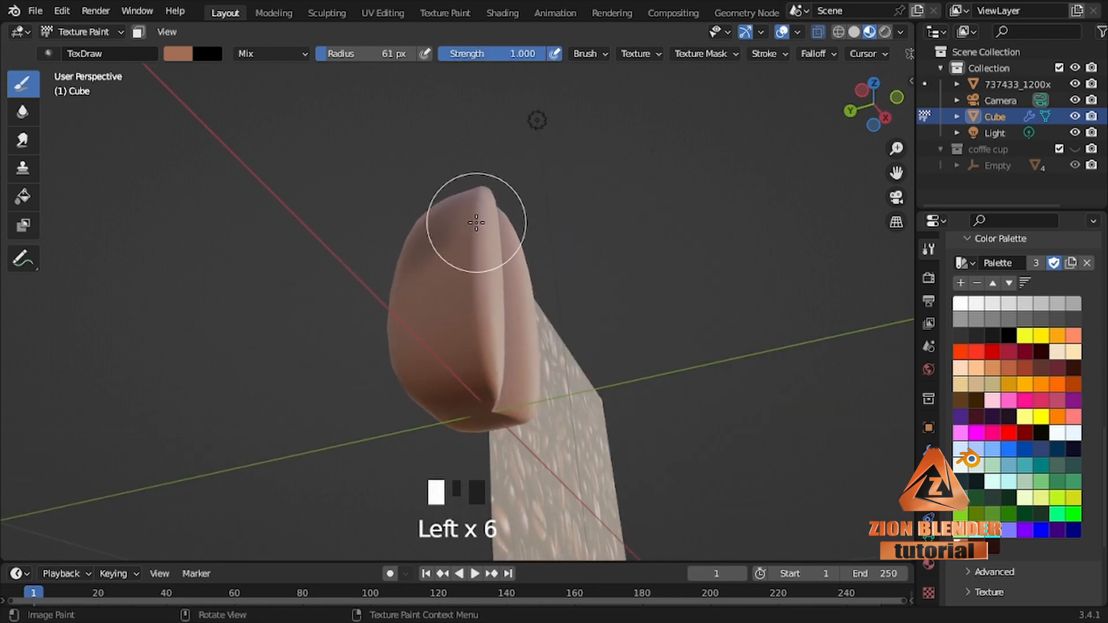
{"action": "mouse_move", "coordinate": [476, 222]}
{"action": "middle_mouse_down"}
{"action": "mouse_move", "coordinate": [304, 371]}
{"action": "mouse_move", "coordinate": [168, 465]}
{"action": "mouse_move", "coordinate": [482, 388]}
{"action": "mouse_move", "coordinate": [564, 261]}
{"action": "mouse_move", "coordinate": [549, 258]}
{"action": "middle_mouse_up"}
{"action": "left_click_drag", "start_coordinate": [424, 294], "coordinate": [416, 336]}
{"action": "middle_click_drag", "start_coordinate": [577, 305], "coordinate": [534, 257]}
{"action": "left_click_drag", "start_coordinate": [424, 277], "coordinate": [424, 357]}
{"action": "middle_click_drag", "start_coordinate": [725, 341], "coordinate": [661, 305]}
Change the brush colour to a more saturated orange-brown and paint the bean's front with it.
{"action": "scroll", "coordinate": [1009, 361], "scroll_direction": "up", "scroll_amount": 4}
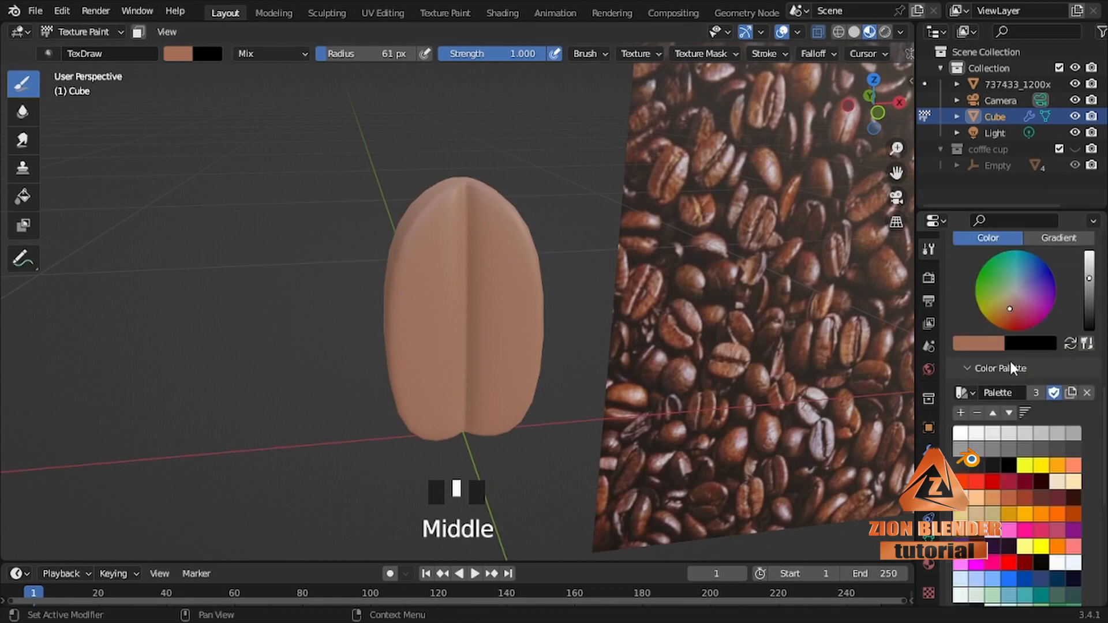
{"action": "left_click", "coordinate": [975, 344]}
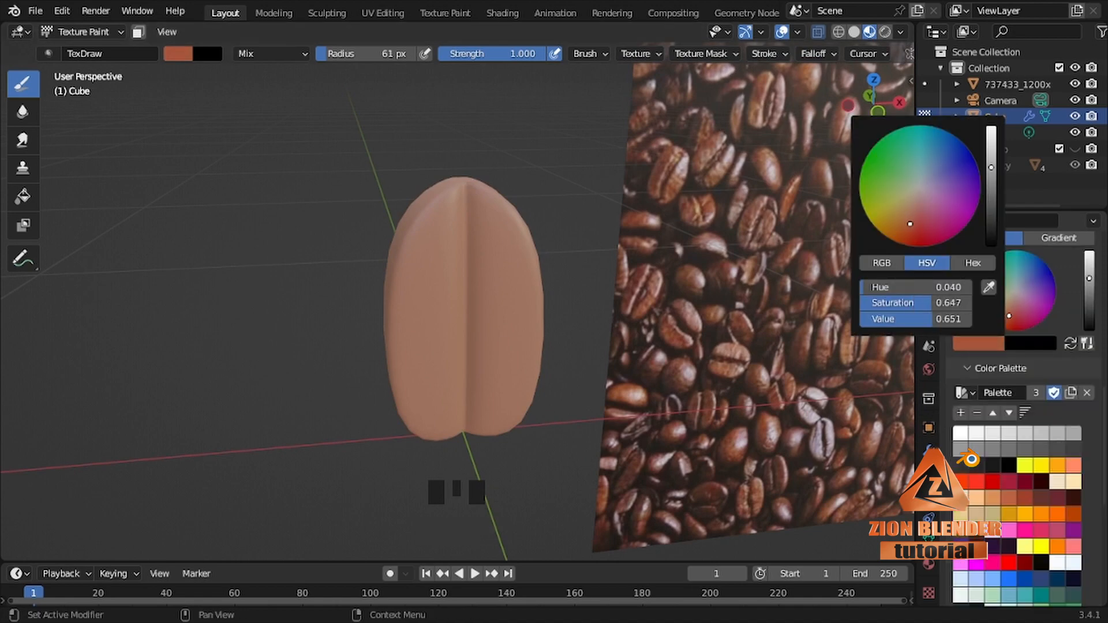
{"action": "left_click", "coordinate": [487, 186]}
{"action": "mouse_move", "coordinate": [487, 185]}
{"action": "middle_mouse_down"}
{"action": "mouse_move", "coordinate": [425, 371]}
{"action": "mouse_move", "coordinate": [589, 319]}
{"action": "mouse_move", "coordinate": [461, 323]}
{"action": "middle_mouse_up"}
{"action": "left_click_drag", "start_coordinate": [462, 323], "coordinate": [522, 314]}
{"action": "middle_click_drag", "start_coordinate": [522, 314], "coordinate": [467, 225]}
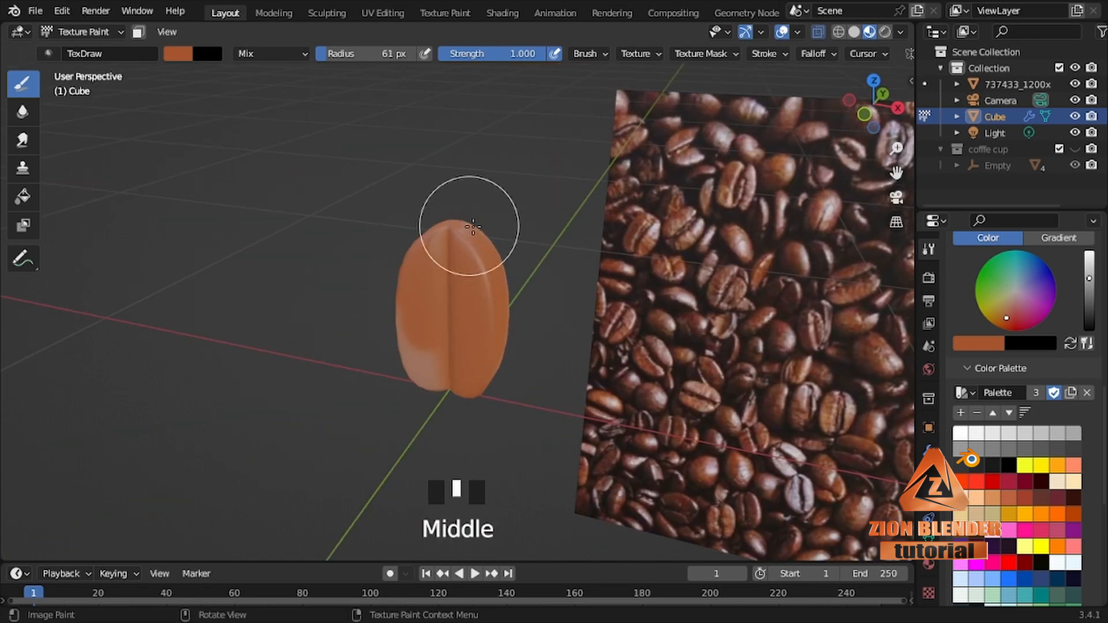
Cover the bean's remaining lower front, sides and back with the same orange-brown.
{"action": "left_click_drag", "start_coordinate": [424, 288], "coordinate": [413, 338]}
{"action": "mouse_move", "coordinate": [413, 338]}
{"action": "middle_mouse_down"}
{"action": "mouse_move", "coordinate": [381, 271]}
{"action": "mouse_move", "coordinate": [346, 346]}
{"action": "middle_mouse_up"}
{"action": "mouse_move", "coordinate": [346, 346]}
{"action": "middle_mouse_down"}
{"action": "mouse_move", "coordinate": [264, 437]}
{"action": "mouse_move", "coordinate": [230, 427]}
{"action": "middle_mouse_up"}
{"action": "mouse_move", "coordinate": [467, 288]}
{"action": "left_mouse_down"}
{"action": "mouse_move", "coordinate": [470, 381]}
{"action": "mouse_move", "coordinate": [450, 372]}
{"action": "left_mouse_up"}
{"action": "middle_click_drag", "start_coordinate": [450, 323], "coordinate": [512, 364]}
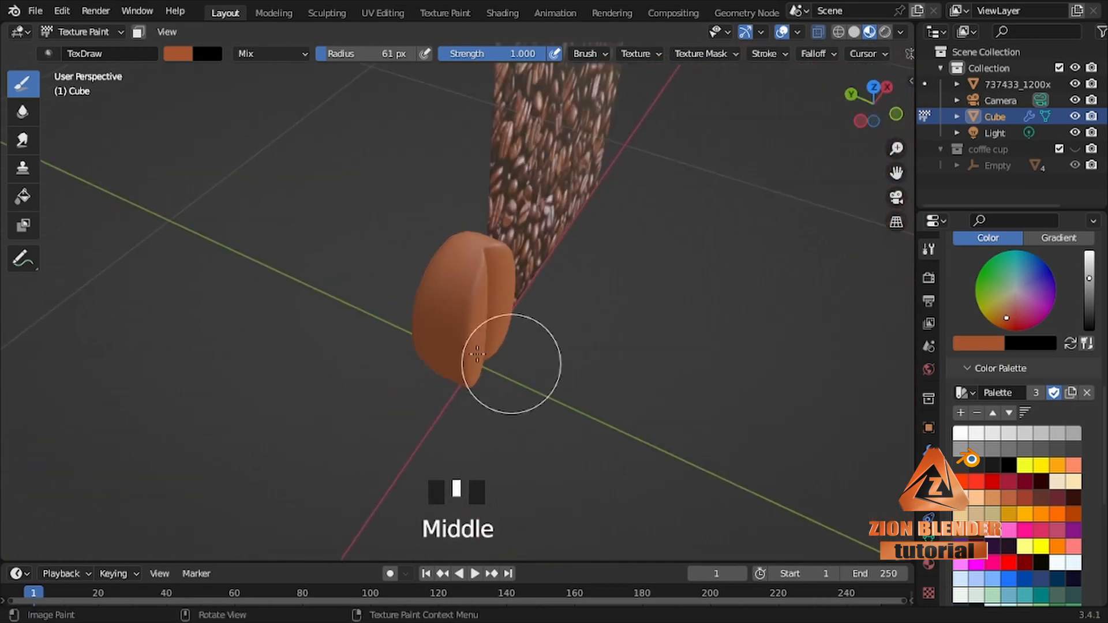
{"action": "left_click_drag", "start_coordinate": [496, 346], "coordinate": [485, 312]}
{"action": "middle_click_drag", "start_coordinate": [485, 369], "coordinate": [398, 346]}
{"action": "mouse_move", "coordinate": [398, 358]}
{"action": "middle_mouse_down"}
{"action": "mouse_move", "coordinate": [429, 363]}
{"action": "mouse_move", "coordinate": [400, 356]}
{"action": "middle_mouse_up"}
Shade the bean's top end with the dark brown swatch at strength 0.289 and a 101 px radius.
{"action": "scroll", "coordinate": [1021, 549], "scroll_direction": "down", "scroll_amount": 5}
{"action": "left_click", "coordinate": [994, 546]}
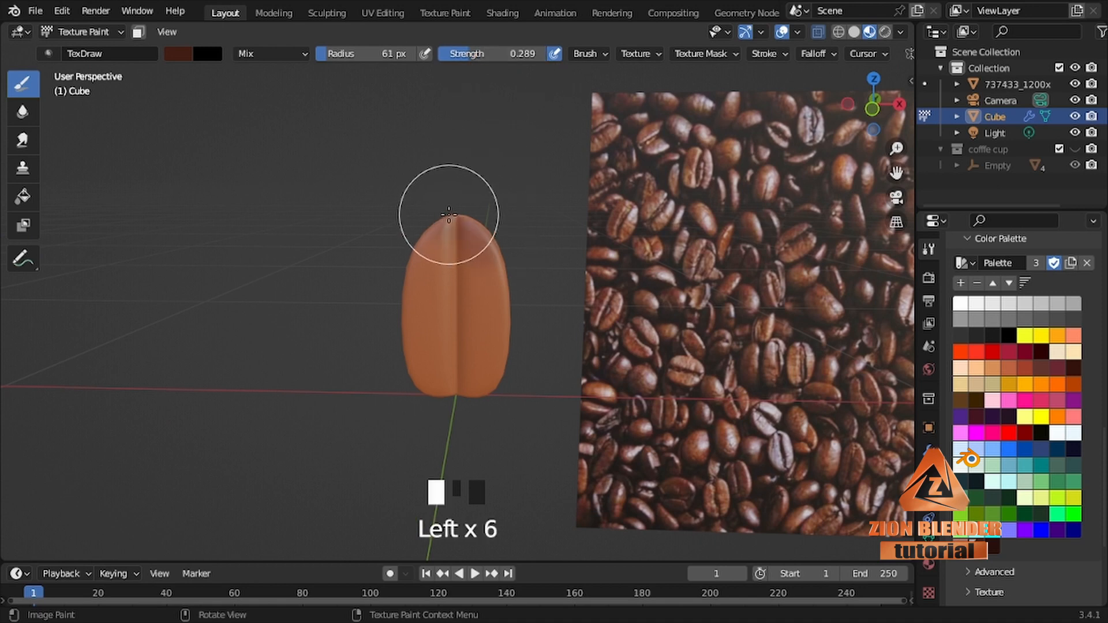
{"action": "middle_click_drag", "start_coordinate": [449, 214], "coordinate": [539, 259]}
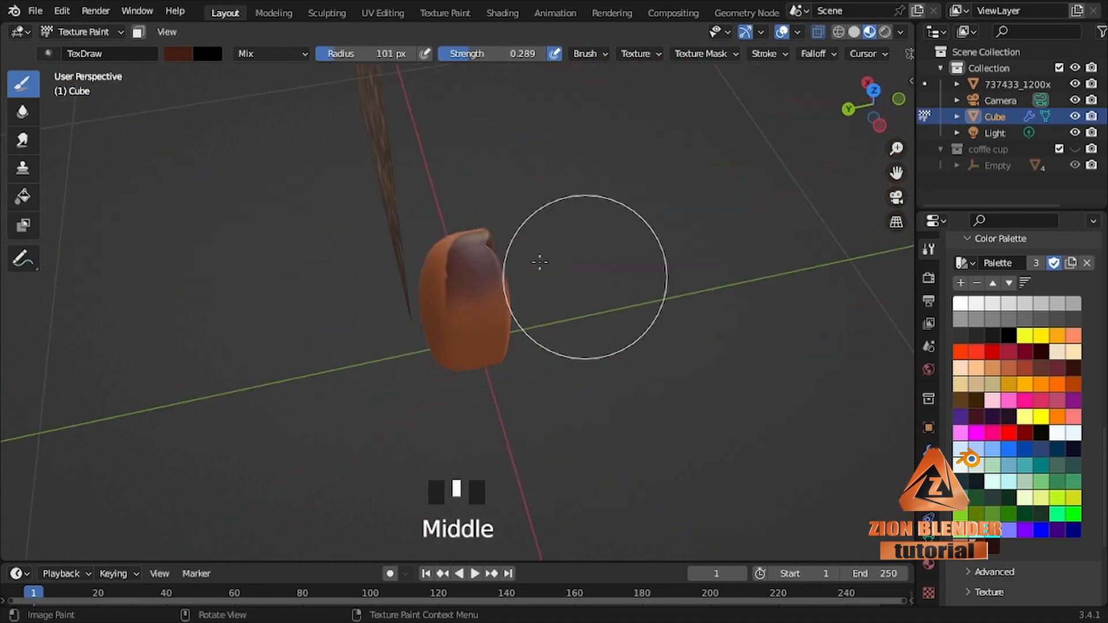
{"action": "left_click_drag", "start_coordinate": [444, 254], "coordinate": [435, 248]}
{"action": "mouse_move", "coordinate": [435, 247]}
{"action": "middle_mouse_down"}
{"action": "mouse_move", "coordinate": [437, 234]}
{"action": "mouse_move", "coordinate": [470, 259]}
{"action": "mouse_move", "coordinate": [432, 396]}
{"action": "mouse_move", "coordinate": [462, 371]}
{"action": "middle_mouse_up"}
Darken the bean's lower end all the way round with the same dark brown brush.
{"action": "left_click_drag", "start_coordinate": [462, 371], "coordinate": [427, 364]}
{"action": "middle_click_drag", "start_coordinate": [485, 370], "coordinate": [439, 365]}
{"action": "left_click_drag", "start_coordinate": [450, 364], "coordinate": [502, 369]}
{"action": "middle_click_drag", "start_coordinate": [502, 369], "coordinate": [467, 373]}
{"action": "left_click_drag", "start_coordinate": [467, 373], "coordinate": [484, 376]}
{"action": "middle_click_drag", "start_coordinate": [484, 376], "coordinate": [410, 376]}
{"action": "left_click_drag", "start_coordinate": [410, 376], "coordinate": [445, 379]}
{"action": "mouse_move", "coordinate": [445, 379]}
{"action": "middle_mouse_down"}
{"action": "mouse_move", "coordinate": [735, 358]}
{"action": "mouse_move", "coordinate": [452, 346]}
{"action": "middle_mouse_up"}
Return the bean to Object Mode and apply its transform.
{"action": "key", "text": "ctrl+Tab"}
{"action": "left_click", "coordinate": [369, 334]}
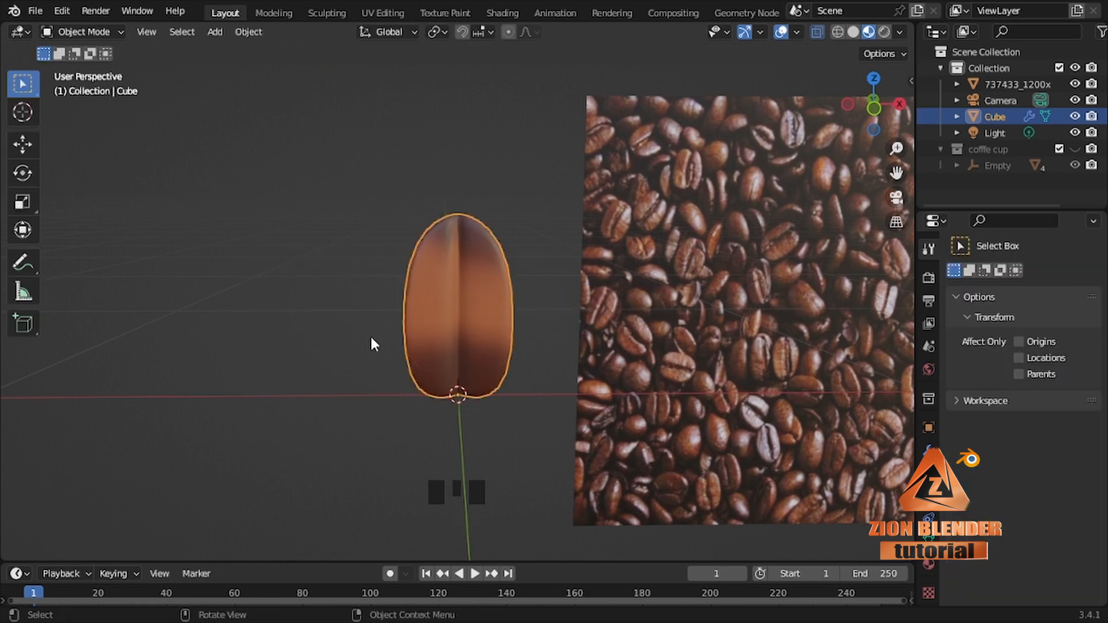
{"action": "key", "text": "ctrl+a"}
{"action": "left_click", "coordinate": [327, 305]}
{"action": "key", "text": "Tab"}
{"action": "key", "text": "Tab"}
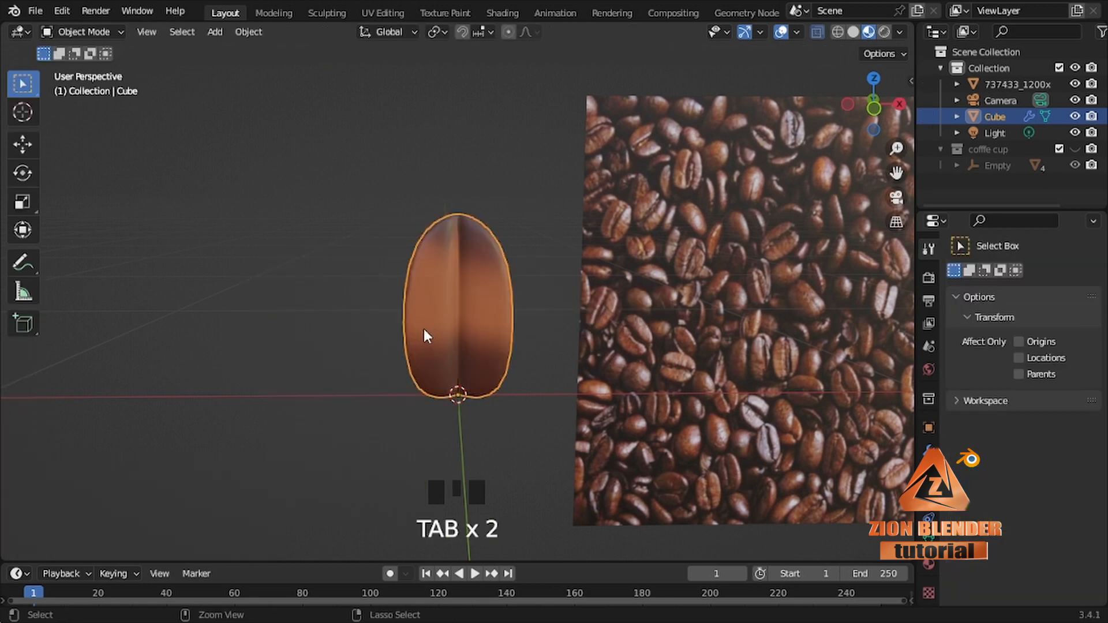
Hide the viewport gizmos and resume texture painting on the bean with a 72 px brush radius.
{"action": "key", "text": "ctrl+grave"}
{"action": "key", "text": "ctrl+Tab"}
{"action": "left_click", "coordinate": [453, 255]}
{"action": "middle_click_drag", "start_coordinate": [452, 255], "coordinate": [419, 289]}
{"action": "left_click_drag", "start_coordinate": [418, 290], "coordinate": [420, 276]}
{"action": "key", "text": "f"}
{"action": "left_click", "coordinate": [416, 275]}
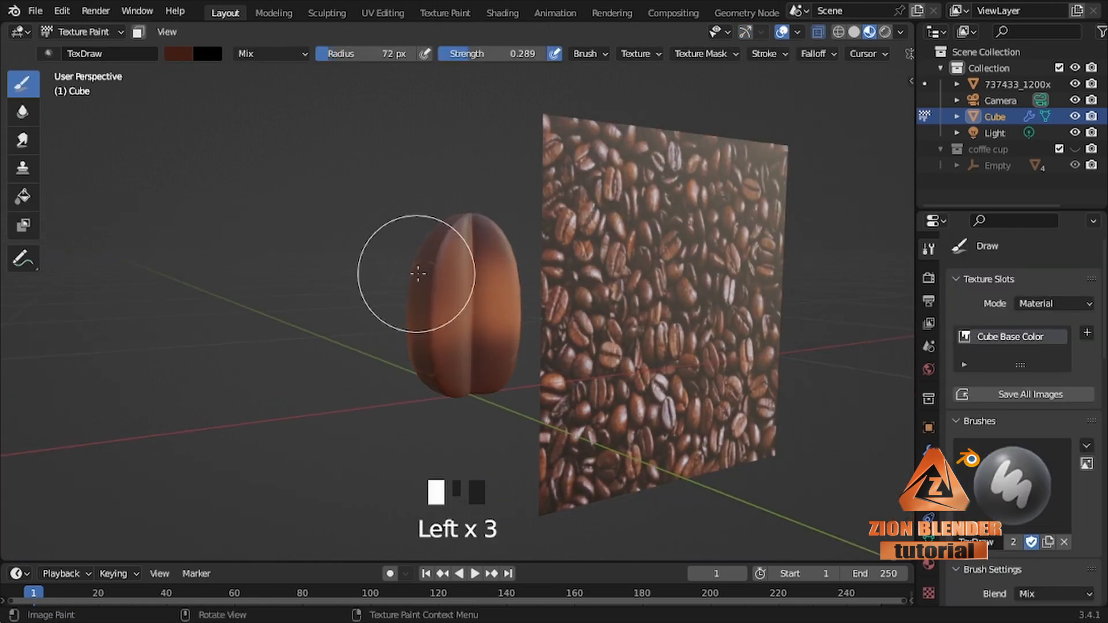
Blend dark brown over the bean's sides, back and upper edge at strength 0.289.
{"action": "middle_click_drag", "start_coordinate": [415, 272], "coordinate": [476, 269]}
{"action": "left_click_drag", "start_coordinate": [460, 265], "coordinate": [477, 329]}
{"action": "mouse_move", "coordinate": [425, 283]}
{"action": "middle_mouse_down"}
{"action": "mouse_move", "coordinate": [524, 341]}
{"action": "mouse_move", "coordinate": [557, 340]}
{"action": "middle_mouse_up"}
{"action": "mouse_move", "coordinate": [464, 413]}
{"action": "left_mouse_down"}
{"action": "mouse_move", "coordinate": [500, 391]}
{"action": "mouse_move", "coordinate": [464, 314]}
{"action": "left_mouse_up"}
{"action": "left_click_drag", "start_coordinate": [464, 313], "coordinate": [440, 344]}
{"action": "middle_click_drag", "start_coordinate": [407, 315], "coordinate": [462, 270]}
{"action": "mouse_move", "coordinate": [462, 269]}
{"action": "left_mouse_down"}
{"action": "mouse_move", "coordinate": [380, 317]}
{"action": "mouse_move", "coordinate": [459, 322]}
{"action": "left_mouse_up"}
{"action": "mouse_move", "coordinate": [458, 322]}
{"action": "middle_mouse_down"}
{"action": "mouse_move", "coordinate": [433, 380]}
{"action": "mouse_move", "coordinate": [499, 221]}
{"action": "middle_mouse_up"}
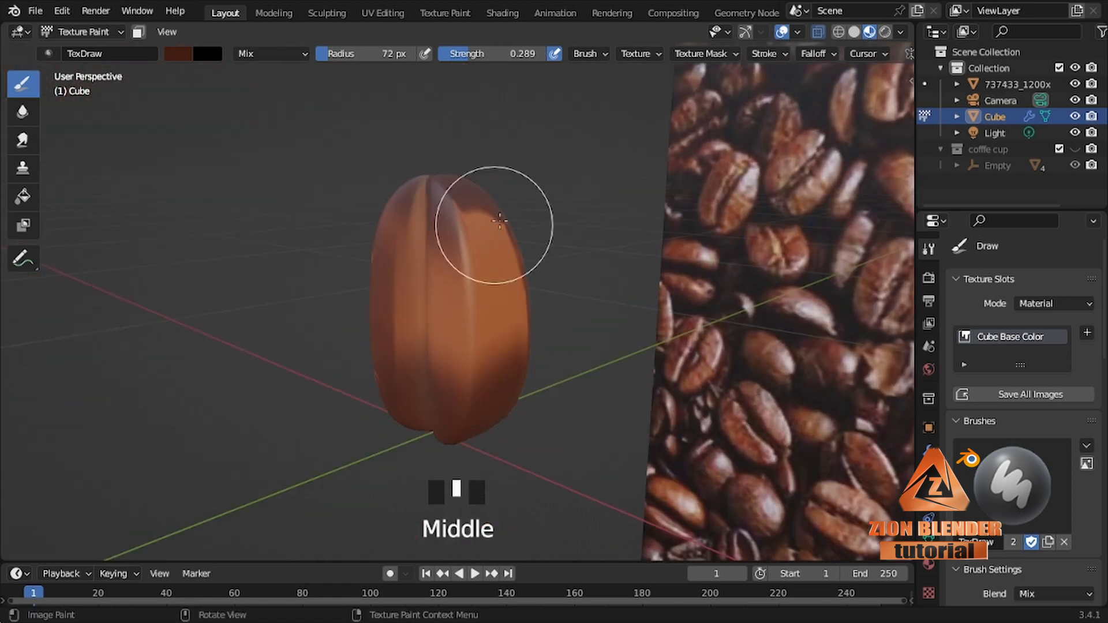
{"action": "left_click_drag", "start_coordinate": [500, 220], "coordinate": [469, 214]}
{"action": "middle_click_drag", "start_coordinate": [475, 216], "coordinate": [445, 251]}
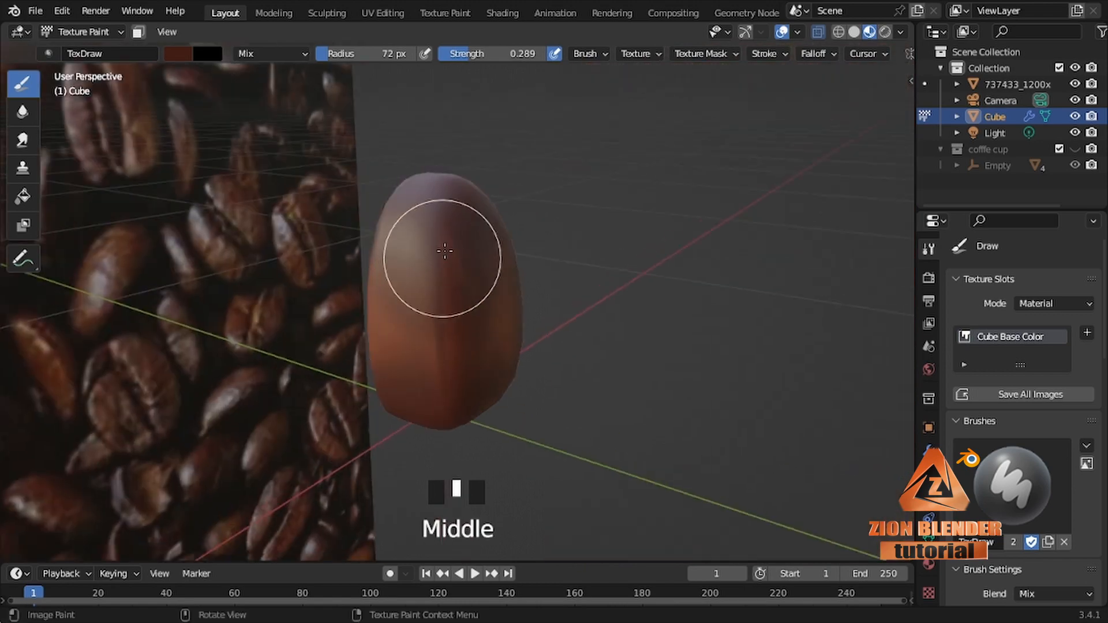
Set the brush strength to 0.452 and darken the brown brush colour.
{"action": "left_click_drag", "start_coordinate": [468, 54], "coordinate": [478, 55]}
{"action": "middle_click_drag", "start_coordinate": [461, 173], "coordinate": [641, 173]}
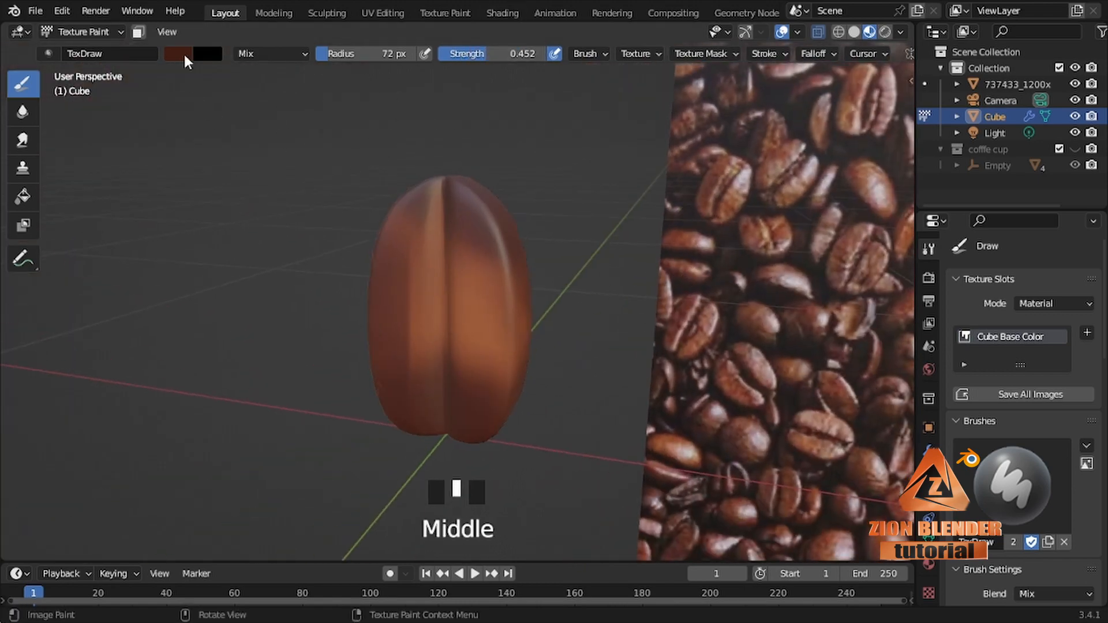
{"action": "left_click", "coordinate": [184, 56]}
{"action": "left_click_drag", "start_coordinate": [313, 155], "coordinate": [313, 166]}
Reduce the brush radius to 28 px and paint a dark line along the bean's central crease.
{"action": "middle_click_drag", "start_coordinate": [433, 209], "coordinate": [466, 210]}
{"action": "key", "text": "f"}
{"action": "left_click", "coordinate": [459, 214]}
{"action": "mouse_move", "coordinate": [460, 202]}
{"action": "left_mouse_down"}
{"action": "mouse_move", "coordinate": [455, 269]}
{"action": "mouse_move", "coordinate": [456, 197]}
{"action": "left_mouse_up"}
{"action": "key", "text": "f"}
{"action": "left_click", "coordinate": [453, 196]}
{"action": "left_click_drag", "start_coordinate": [461, 346], "coordinate": [449, 179]}
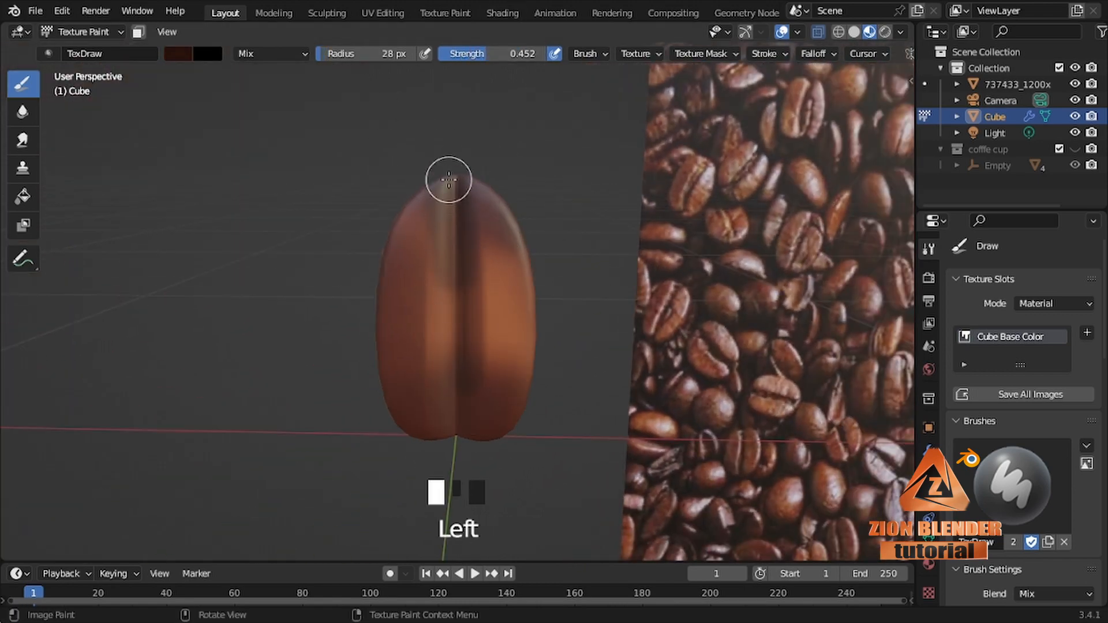
{"action": "scroll", "coordinate": [472, 285], "scroll_direction": "up", "scroll_amount": 1}
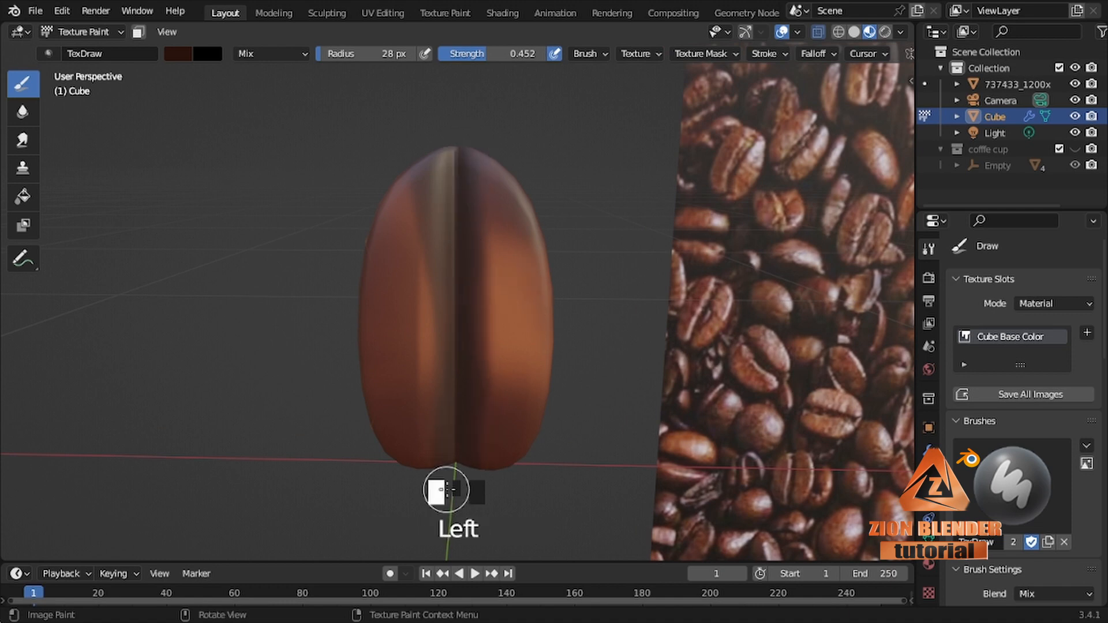
Enlarge the brush radius to 43 px and dab more dark brown on the lower part of the crease.
{"action": "middle_click_drag", "start_coordinate": [446, 489], "coordinate": [462, 257]}
{"action": "left_click", "coordinate": [452, 409]}
{"action": "left_click", "coordinate": [452, 409]}
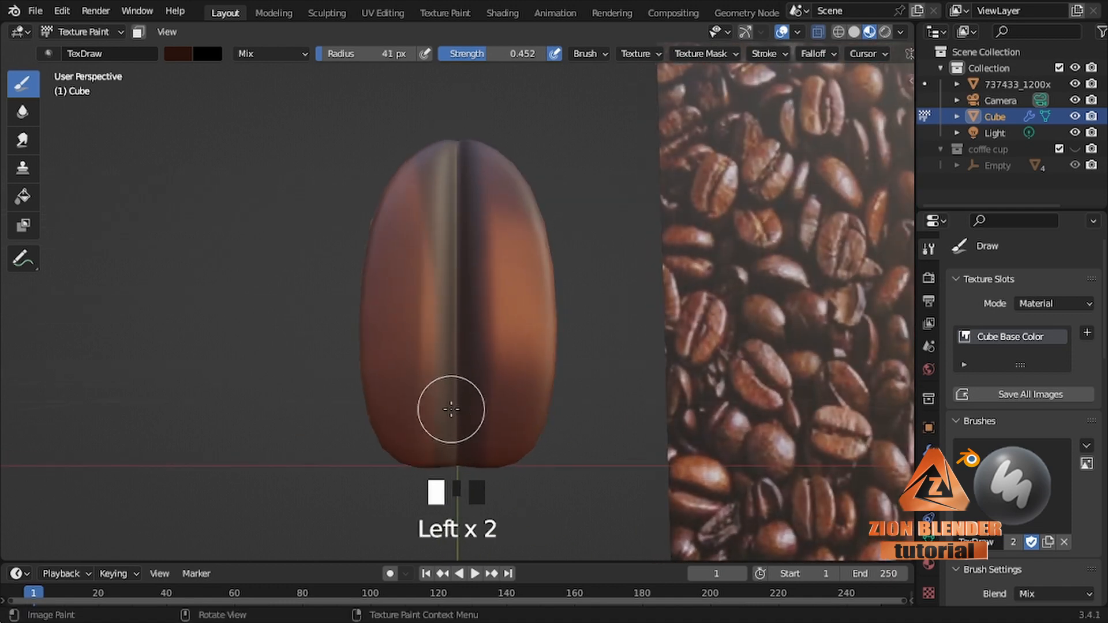
{"action": "key", "text": "bracketright"}
{"action": "key", "text": "bracketright"}
{"action": "key", "text": "bracketright"}
{"action": "key", "text": "bracketright"}
Undo the last crease stroke and shade the bean's sides at strength 0.230 with a 70 px radius.
{"action": "mouse_move", "coordinate": [459, 187]}
{"action": "left_mouse_down"}
{"action": "mouse_move", "coordinate": [448, 247]}
{"action": "mouse_move", "coordinate": [447, 227]}
{"action": "left_mouse_up"}
{"action": "key", "text": "ctrl+z"}
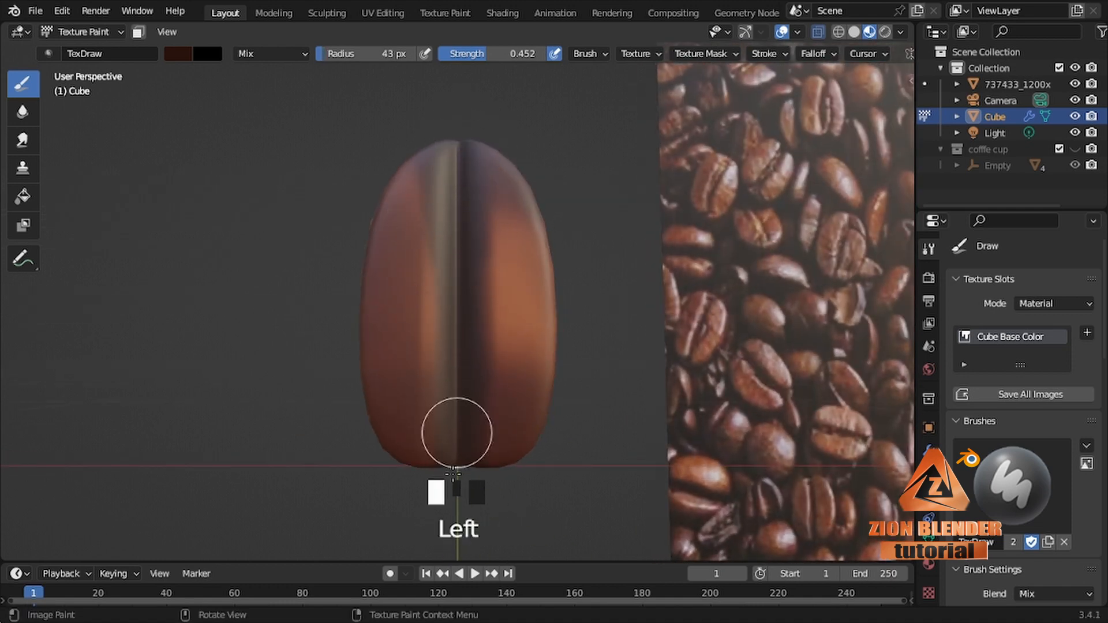
{"action": "middle_click_drag", "start_coordinate": [453, 473], "coordinate": [412, 75]}
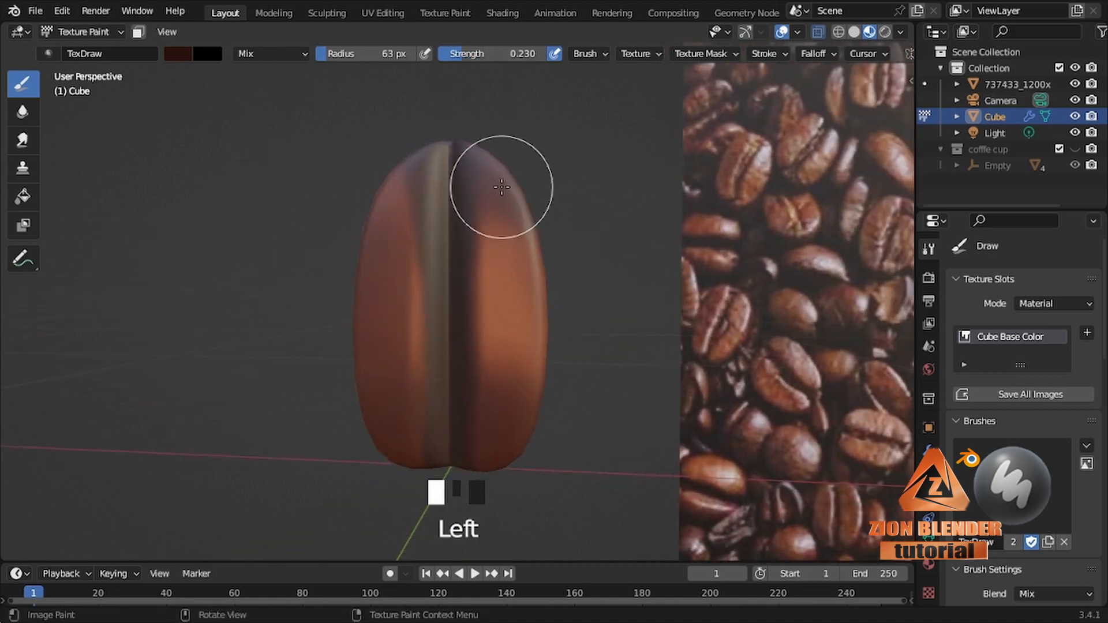
{"action": "middle_click_drag", "start_coordinate": [459, 362], "coordinate": [464, 260]}
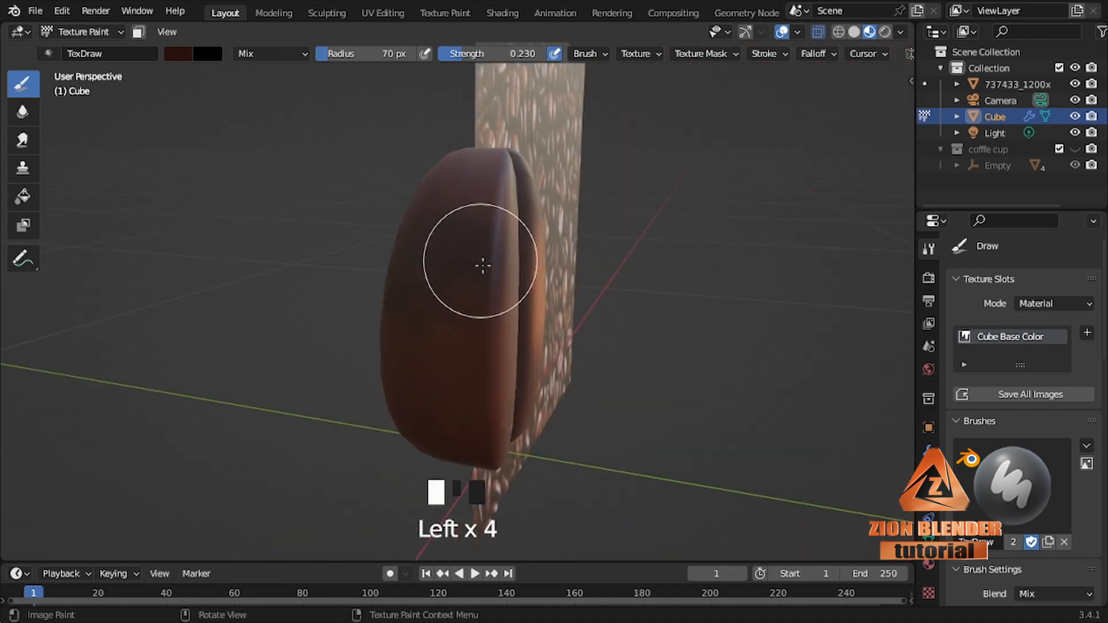
Open the Texture Paint workspace and display the Cube Base Color image in the image editor.
{"action": "left_click", "coordinate": [446, 15]}
{"action": "left_click", "coordinate": [193, 33]}
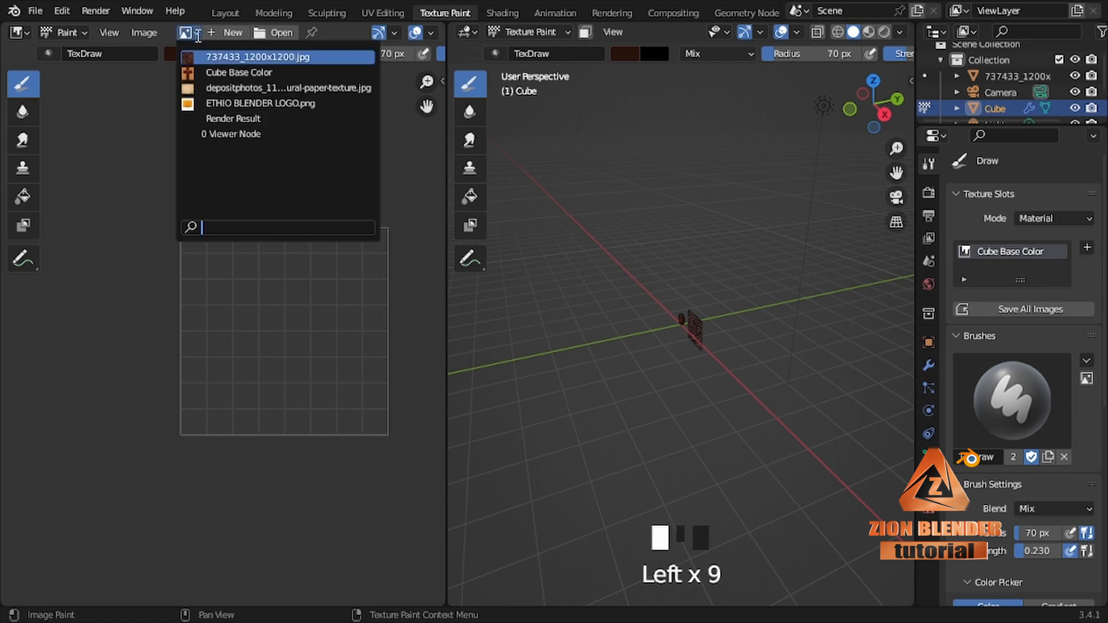
{"action": "left_click", "coordinate": [224, 73]}
{"action": "scroll", "coordinate": [254, 207], "scroll_direction": "down", "scroll_amount": 3}
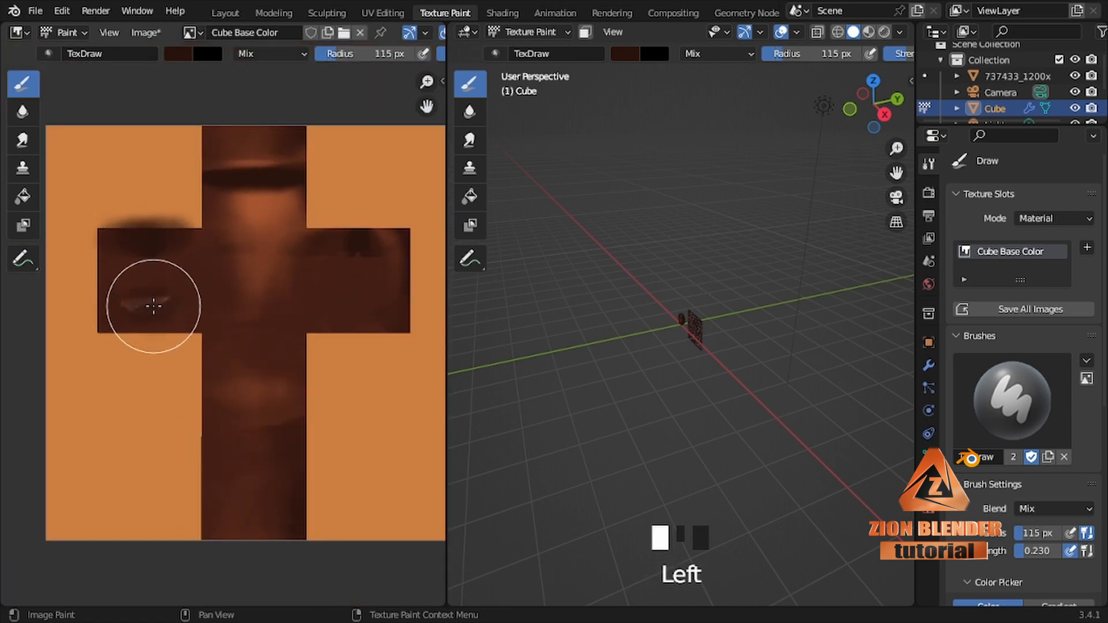
Zoom in on the bean in the 3D view and undo the recent strokes painted on the Cube Base Color image.
{"action": "scroll", "coordinate": [663, 346], "scroll_direction": "up", "scroll_amount": 12}
{"action": "middle_click_drag", "start_coordinate": [662, 346], "coordinate": [737, 321]}
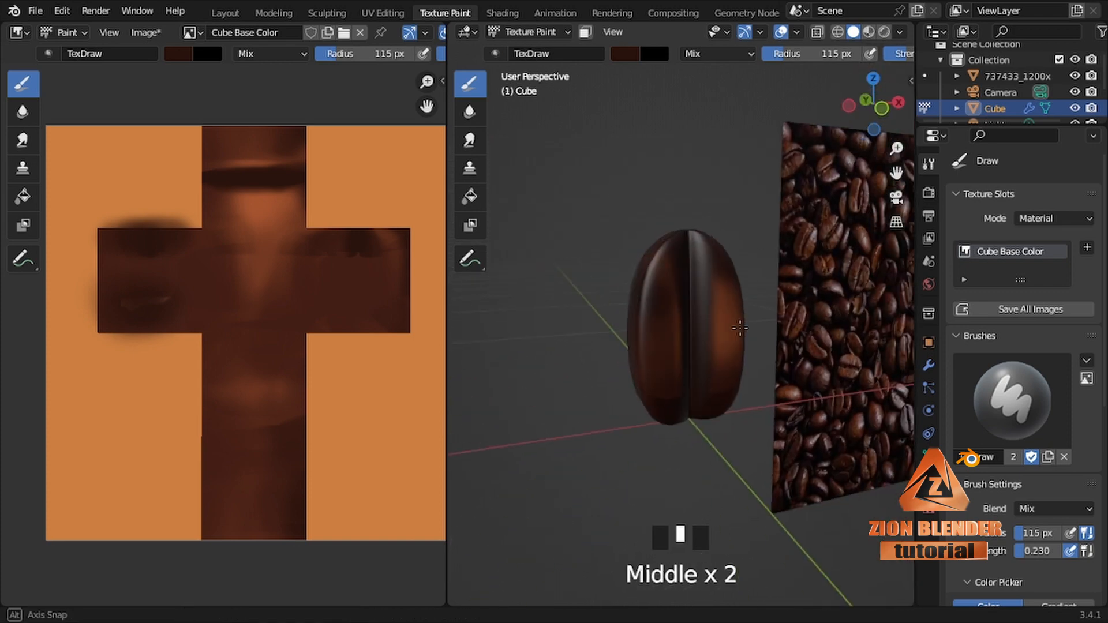
{"action": "key", "text": "ctrl+z"}
{"action": "key", "text": "ctrl+z"}
{"action": "key", "text": "ctrl+z"}
{"action": "key", "text": "ctrl+z"}
{"action": "key", "text": "ctrl+z"}
{"action": "key", "text": "ctrl+z"}
{"action": "key", "text": "ctrl+z"}
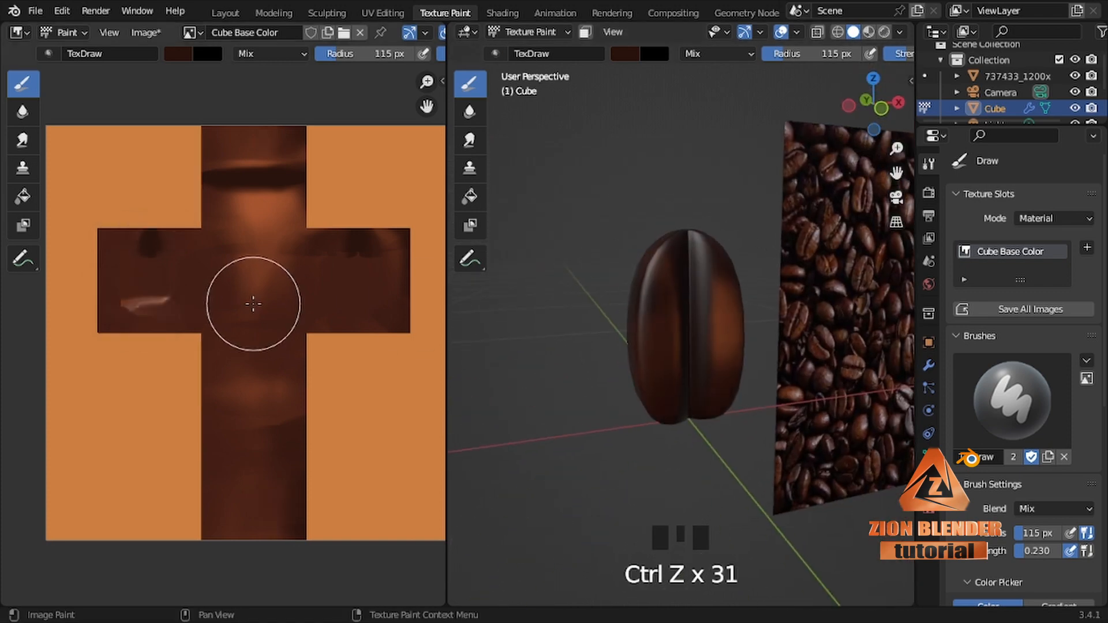
Switch the 3D view to Rendered shading and check the painted bean from several sides.
{"action": "middle_click_drag", "start_coordinate": [640, 381], "coordinate": [642, 346], "text": "ctrl"}
{"action": "left_click", "coordinate": [868, 32]}
{"action": "left_click", "coordinate": [883, 32]}
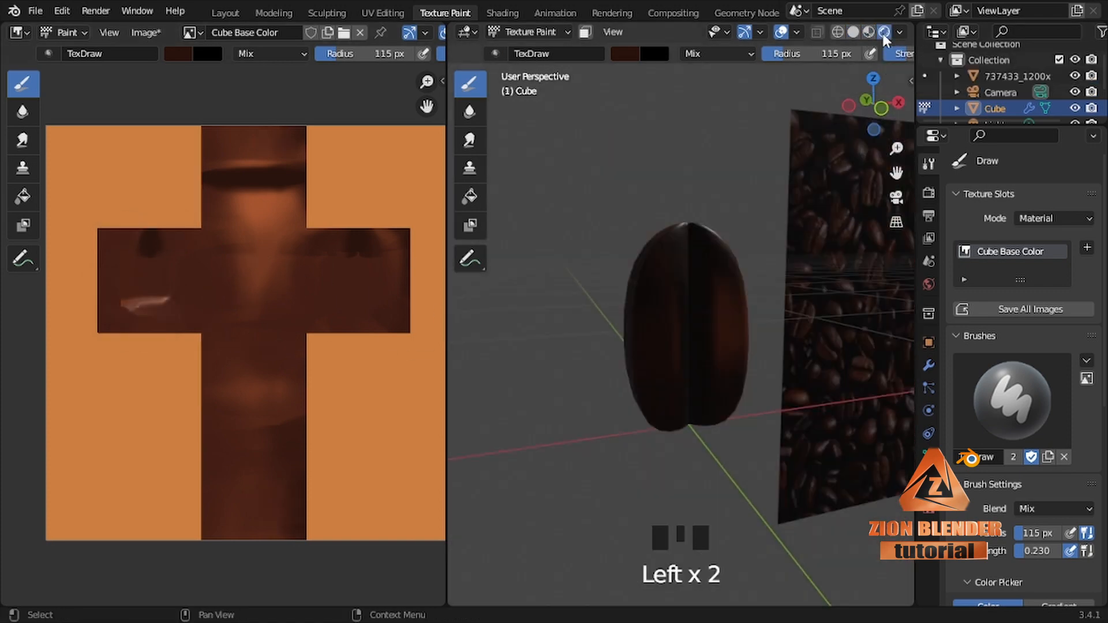
{"action": "middle_click_drag", "start_coordinate": [750, 323], "coordinate": [702, 312]}
{"action": "middle_click_drag", "start_coordinate": [646, 342], "coordinate": [793, 352]}
Expand the brush's colour palette and pick the saved light brown swatch.
{"action": "scroll", "coordinate": [980, 488], "scroll_direction": "down", "scroll_amount": 10}
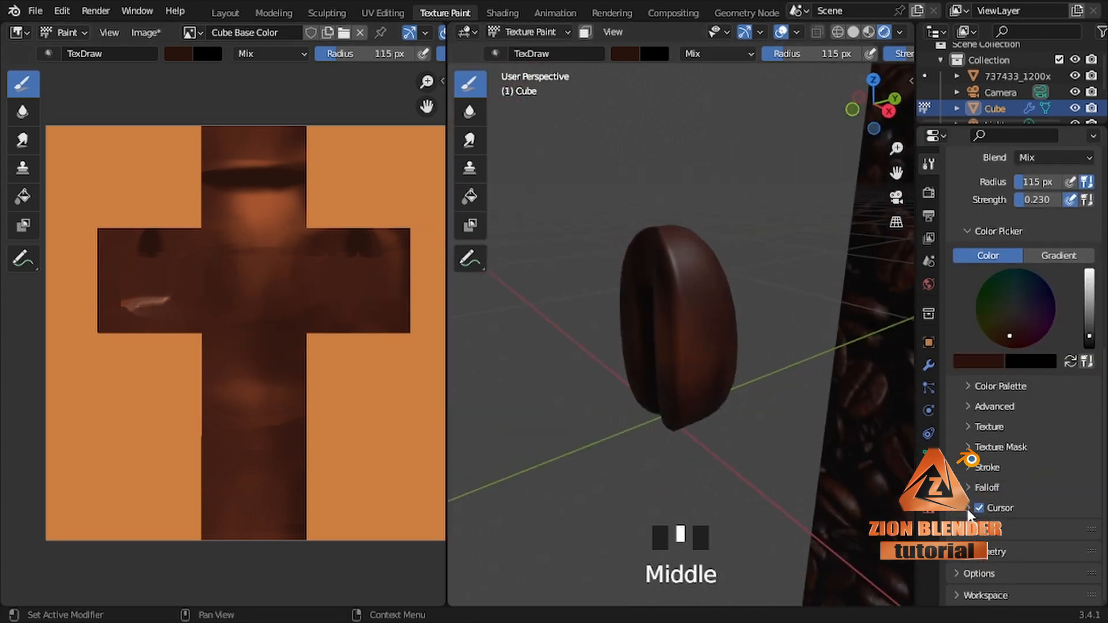
{"action": "scroll", "coordinate": [970, 512], "scroll_direction": "up", "scroll_amount": 3}
{"action": "scroll", "coordinate": [975, 505], "scroll_direction": "down", "scroll_amount": 3}
{"action": "scroll", "coordinate": [972, 485], "scroll_direction": "up", "scroll_amount": 2}
{"action": "left_click", "coordinate": [969, 450]}
{"action": "scroll", "coordinate": [966, 451], "scroll_direction": "down", "scroll_amount": 10}
{"action": "left_click", "coordinate": [960, 435]}
{"action": "middle_click_drag", "start_coordinate": [638, 317], "coordinate": [719, 313]}
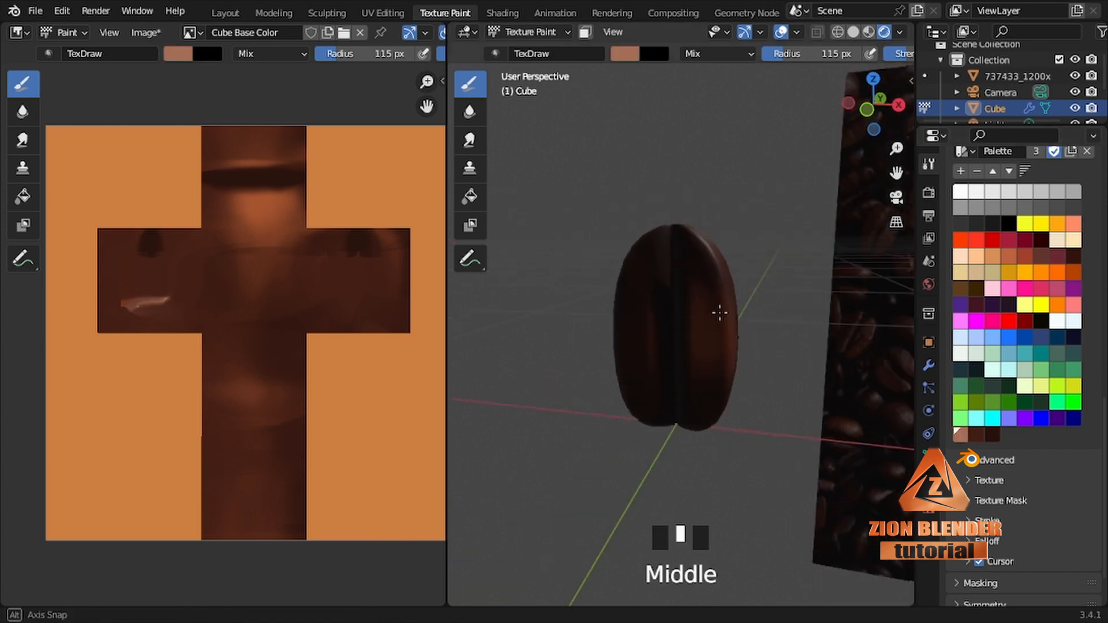
Frame the bean in the 3D view and switch it to Material Preview shading in Texture Paint mode.
{"action": "left_click", "coordinate": [702, 328]}
{"action": "middle_click_drag", "start_coordinate": [669, 344], "coordinate": [690, 334]}
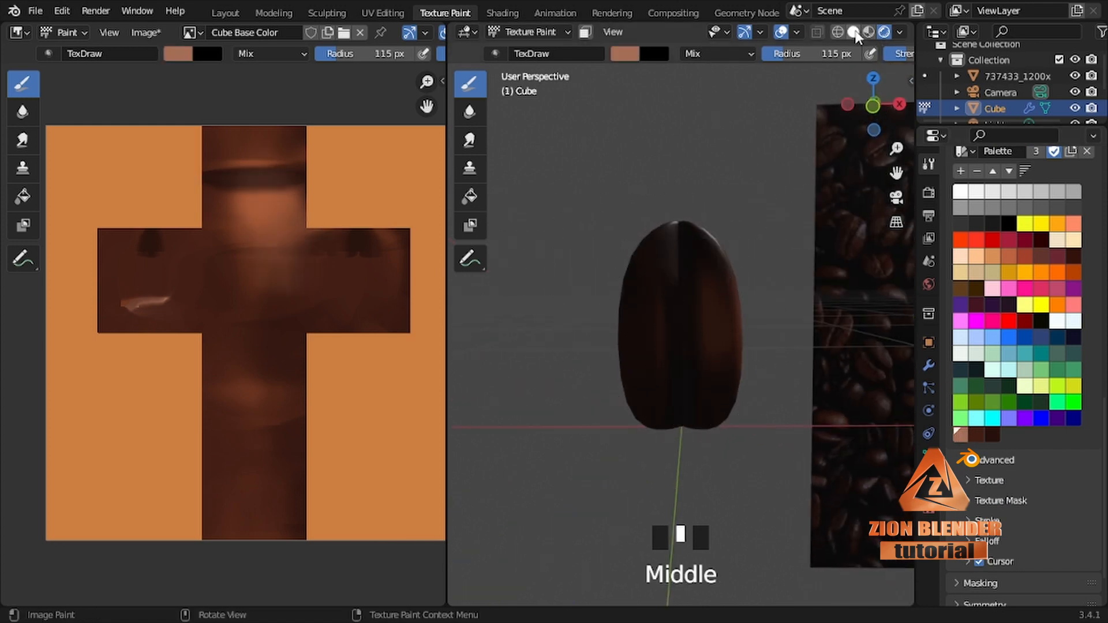
{"action": "key", "text": "KP_7"}
{"action": "scroll", "coordinate": [816, 289], "scroll_direction": "down", "scroll_amount": 11}
{"action": "key", "text": "Tab"}
{"action": "left_click", "coordinate": [818, 295]}
{"action": "key", "text": "Tab"}
{"action": "key", "text": "Tab"}
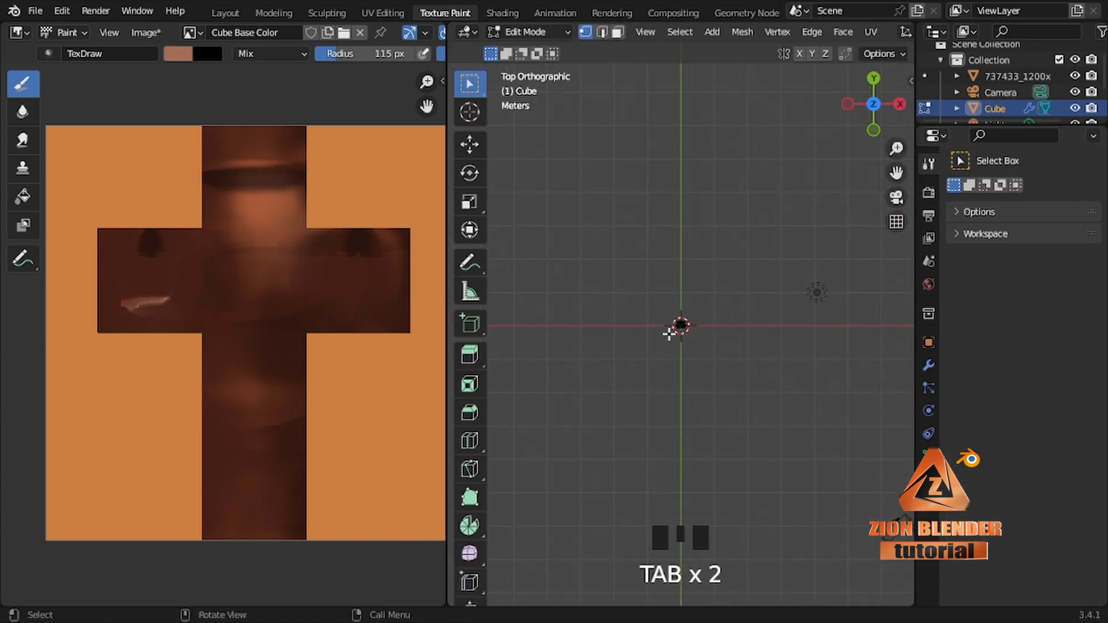
{"action": "key", "text": "KP_Decimal"}
{"action": "mouse_move", "coordinate": [668, 334]}
{"action": "middle_mouse_down"}
{"action": "mouse_move", "coordinate": [650, 245]}
{"action": "mouse_move", "coordinate": [712, 254]}
{"action": "middle_mouse_up"}
{"action": "key", "text": "Tab"}
{"action": "key", "text": "Tab"}
{"action": "key", "text": "Tab"}
{"action": "left_click", "coordinate": [868, 33]}
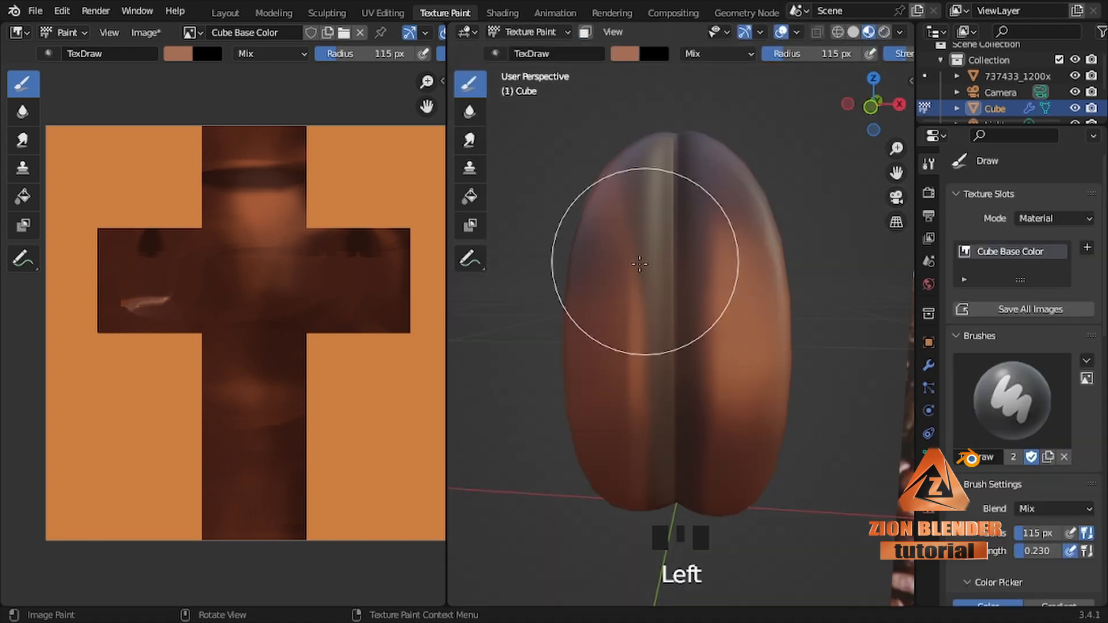
Try light brown dabs on the left half of the bean and undo them.
{"action": "left_click", "coordinate": [640, 320]}
{"action": "key", "text": "ctrl+z"}
{"action": "key", "text": "ctrl+z"}
{"action": "key", "text": "ctrl+z"}
{"action": "key", "text": "ctrl+z"}
{"action": "key", "text": "ctrl+z"}
{"action": "key", "text": "Tab"}
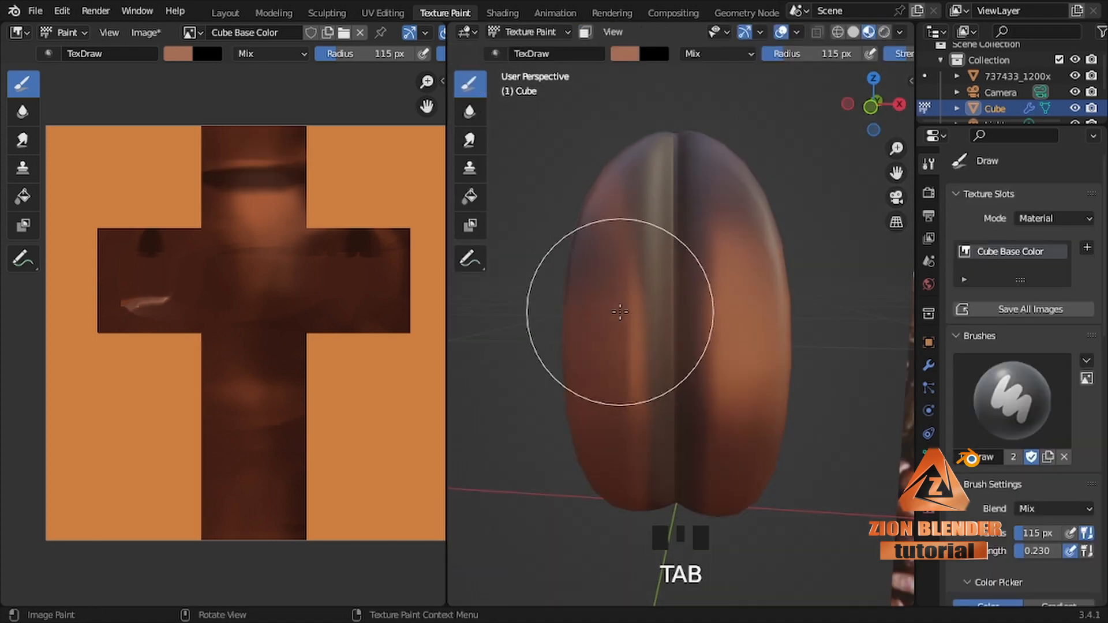
{"action": "left_click", "coordinate": [601, 371]}
{"action": "key", "text": "ctrl+z"}
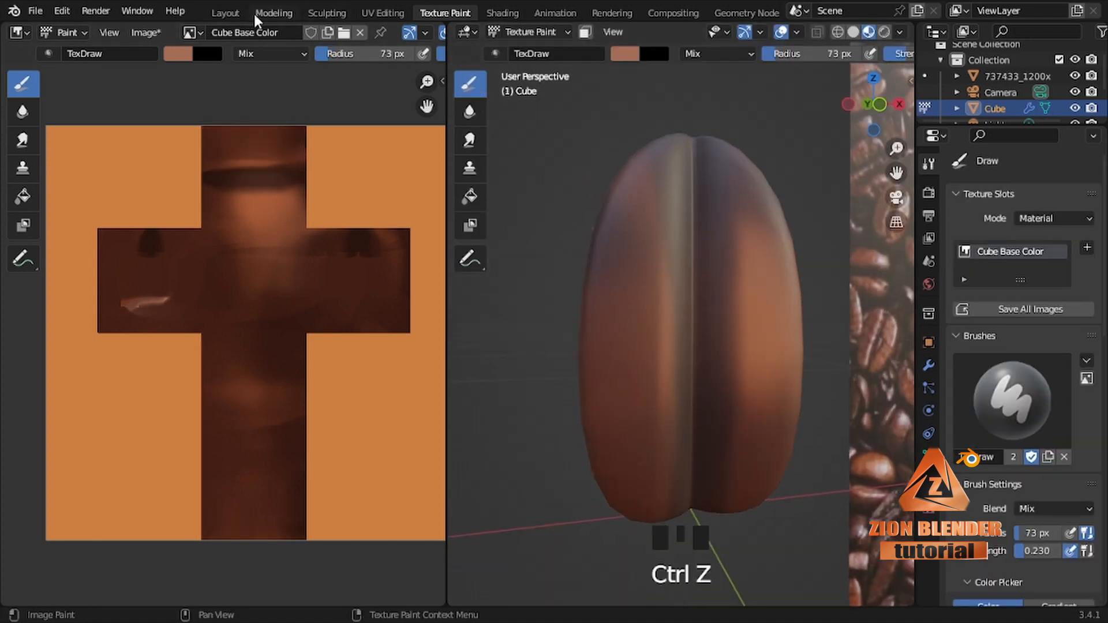
Go to the Layout workspace, put the bean in Texture Paint mode and isolate it in Local View.
{"action": "left_click", "coordinate": [228, 13]}
{"action": "key", "text": "ctrl+Tab"}
{"action": "middle_click_drag", "start_coordinate": [634, 271], "coordinate": [418, 254]}
{"action": "left_click", "coordinate": [651, 207]}
{"action": "key", "text": "ctrl+Tab"}
{"action": "left_click", "coordinate": [635, 199]}
{"action": "key", "text": "KP_Divide"}
Try several light brown strokes down the isolated bean's left half and undo them all.
{"action": "left_click_drag", "start_coordinate": [407, 222], "coordinate": [401, 350]}
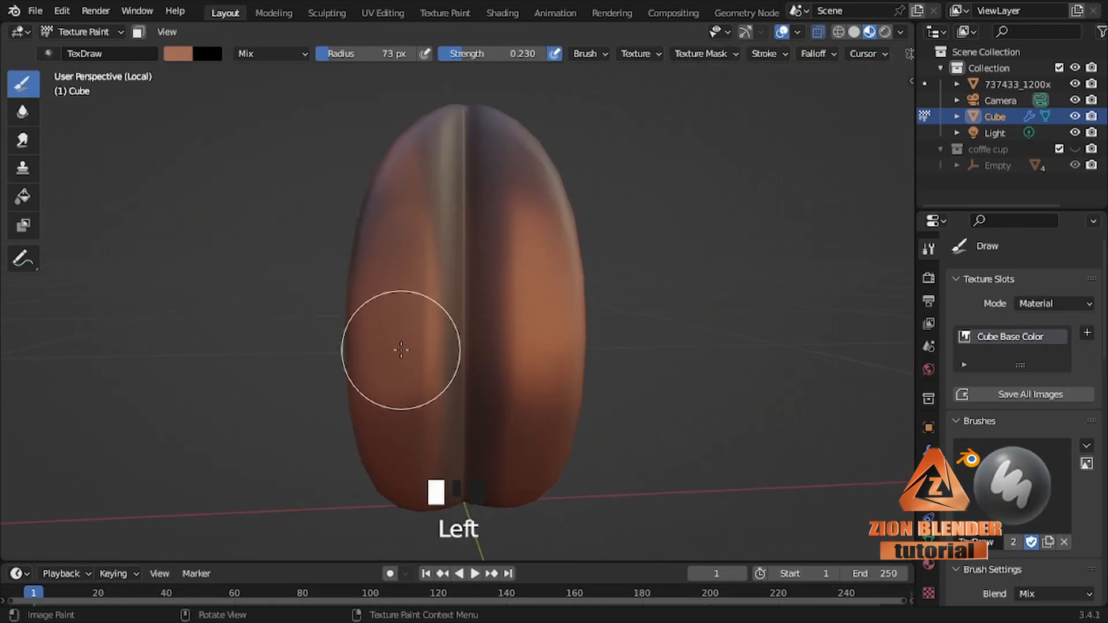
{"action": "key", "text": "ctrl+z"}
{"action": "left_click_drag", "start_coordinate": [406, 267], "coordinate": [432, 353]}
{"action": "left_click", "coordinate": [427, 352]}
{"action": "left_click", "coordinate": [407, 326]}
{"action": "left_click_drag", "start_coordinate": [406, 317], "coordinate": [406, 264]}
{"action": "key", "text": "ctrl+z"}
{"action": "key", "text": "ctrl+z"}
{"action": "key", "text": "ctrl+z"}
{"action": "key", "text": "ctrl+z"}
{"action": "key", "text": "ctrl+z"}
{"action": "key", "text": "ctrl+z"}
{"action": "key", "text": "ctrl+z"}
{"action": "key", "text": "ctrl+z"}
{"action": "key", "text": "ctrl+z"}
{"action": "key", "text": "ctrl+z"}
{"action": "key", "text": "ctrl+z"}
{"action": "key", "text": "ctrl+z"}
{"action": "key", "text": "ctrl+z"}
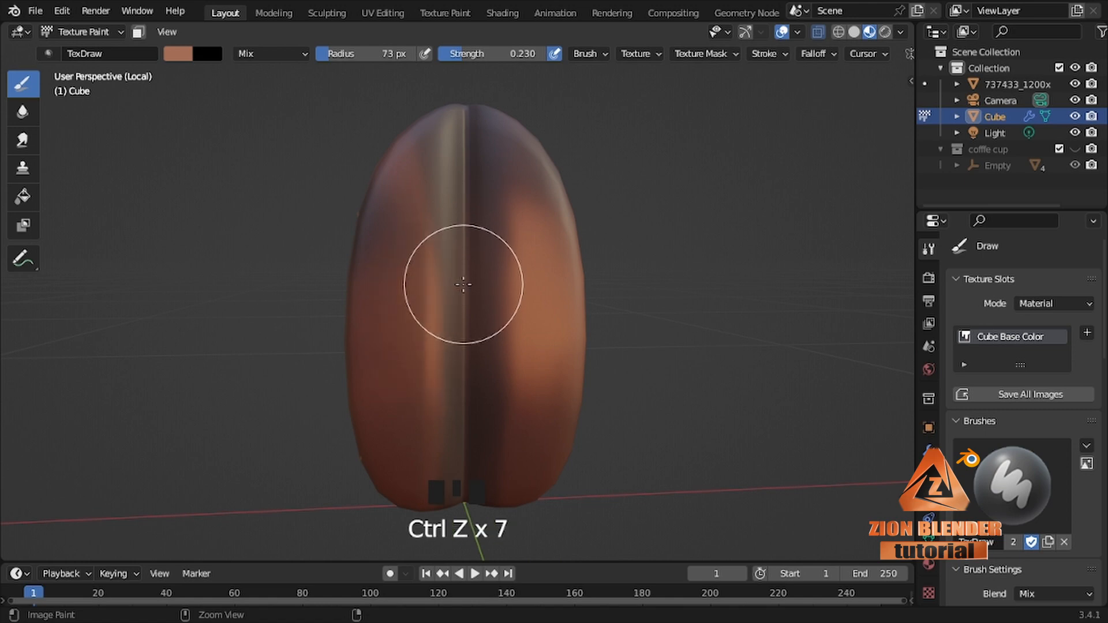
{"action": "scroll", "coordinate": [986, 406], "scroll_direction": "down", "scroll_amount": 12}
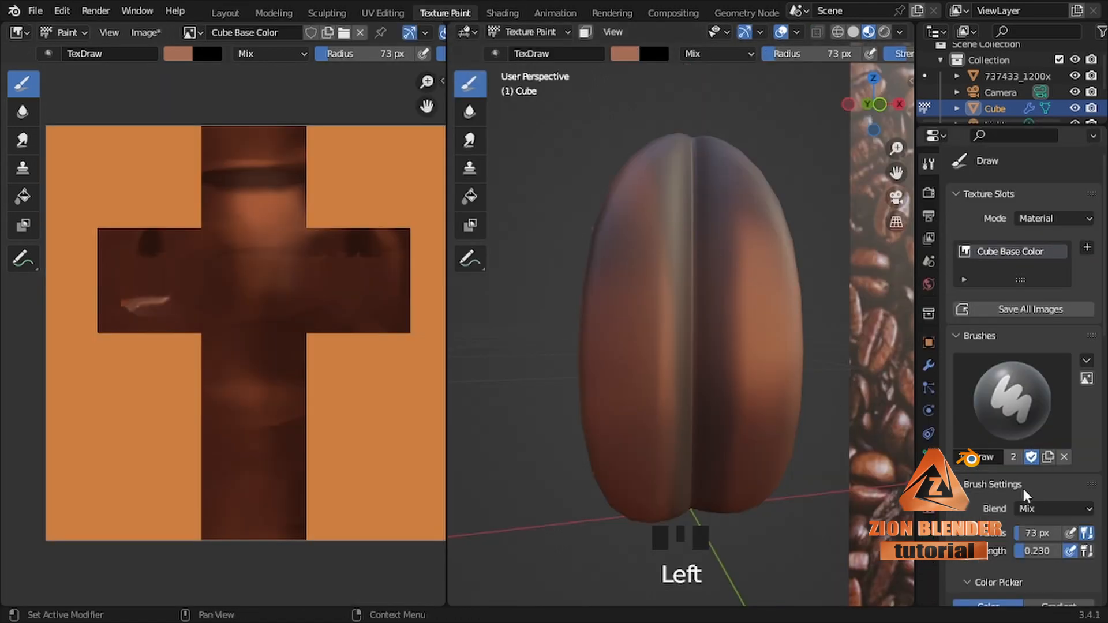
Sample the texture's orange background as the brush colour and test it on the bean's left half.
{"action": "scroll", "coordinate": [1023, 490], "scroll_direction": "down", "scroll_amount": 5}
{"action": "left_click", "coordinate": [983, 460]}
{"action": "left_click", "coordinate": [988, 397]}
{"action": "left_click", "coordinate": [380, 398]}
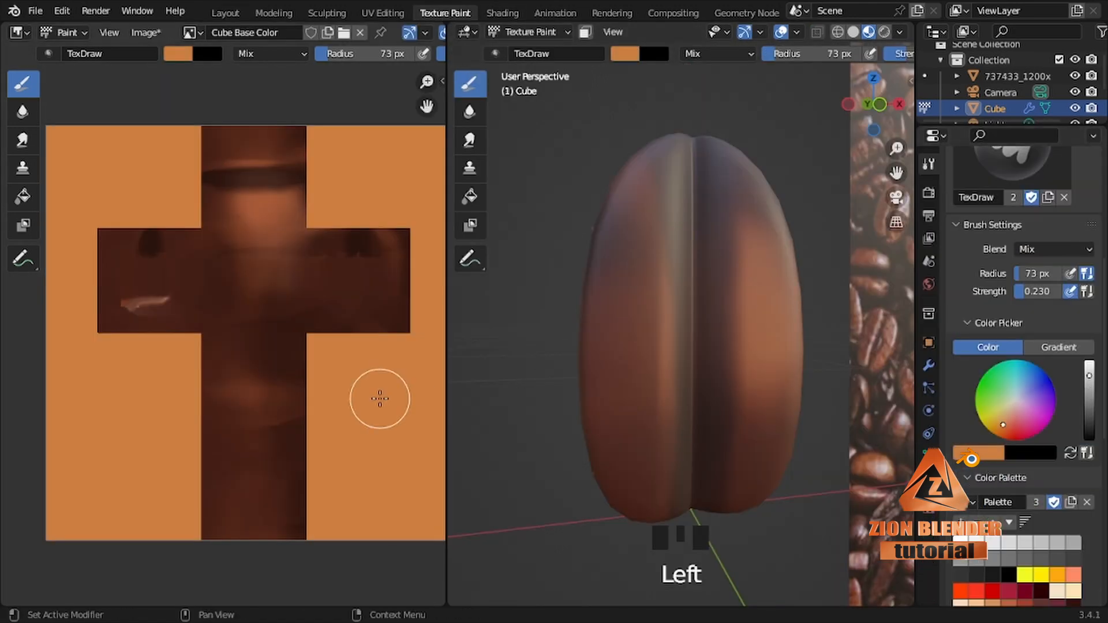
{"action": "left_click", "coordinate": [615, 277]}
{"action": "left_click_drag", "start_coordinate": [615, 283], "coordinate": [639, 396]}
{"action": "key", "text": "ctrl+z"}
Set the orange brush colour's saturation to 0.772 and try it on the bean's left half.
{"action": "left_click", "coordinate": [977, 460]}
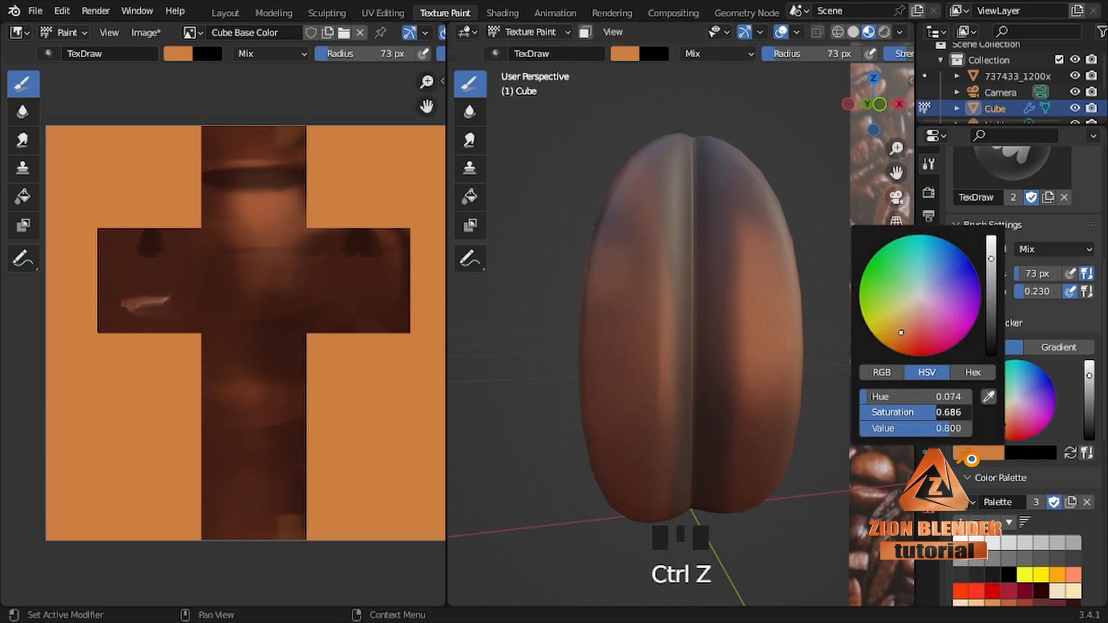
{"action": "left_click", "coordinate": [626, 348]}
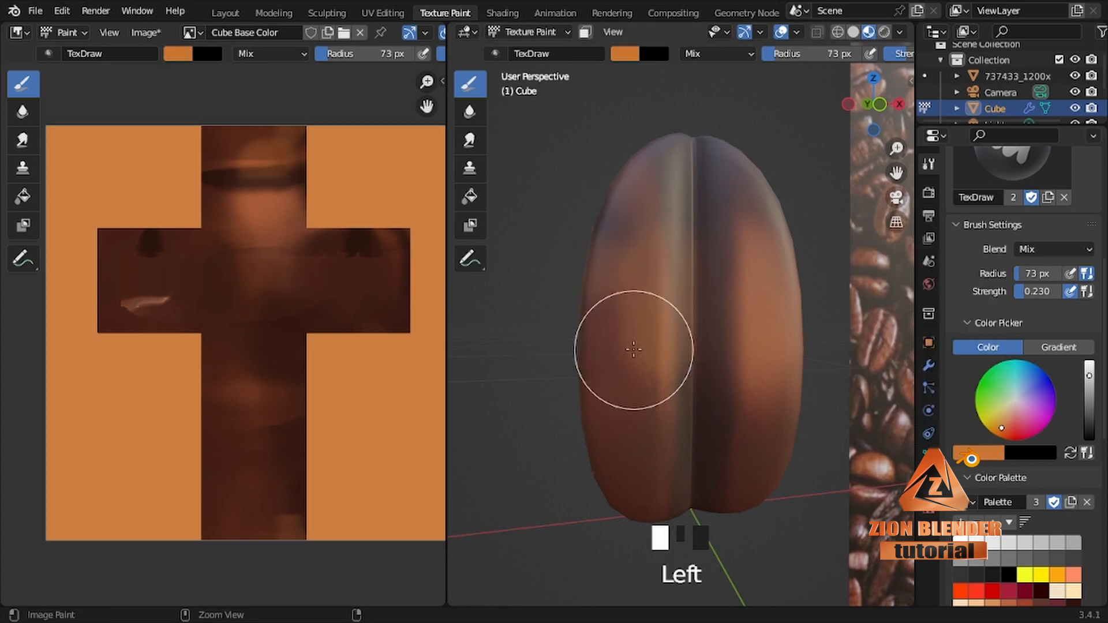
{"action": "key", "text": "ctrl+z"}
Set the brush strength to 0.091 and radius to 72 px, and brush soft orange down the bean's left half.
{"action": "key", "text": "shift+f"}
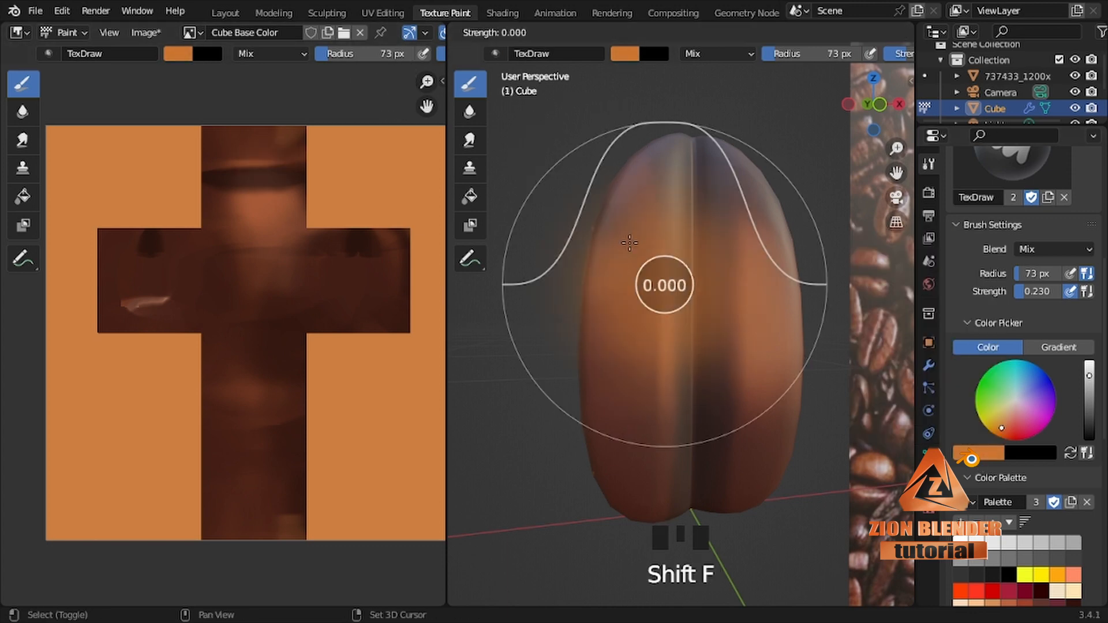
{"action": "left_click", "coordinate": [630, 278]}
{"action": "left_click_drag", "start_coordinate": [633, 286], "coordinate": [635, 314]}
{"action": "key", "text": "f"}
{"action": "left_click", "coordinate": [663, 265]}
{"action": "left_click_drag", "start_coordinate": [663, 271], "coordinate": [675, 373]}
{"action": "middle_click_drag", "start_coordinate": [676, 375], "coordinate": [819, 378]}
Sample the dark brown from the left arm of the texture image as the brush colour.
{"action": "left_click", "coordinate": [178, 54]}
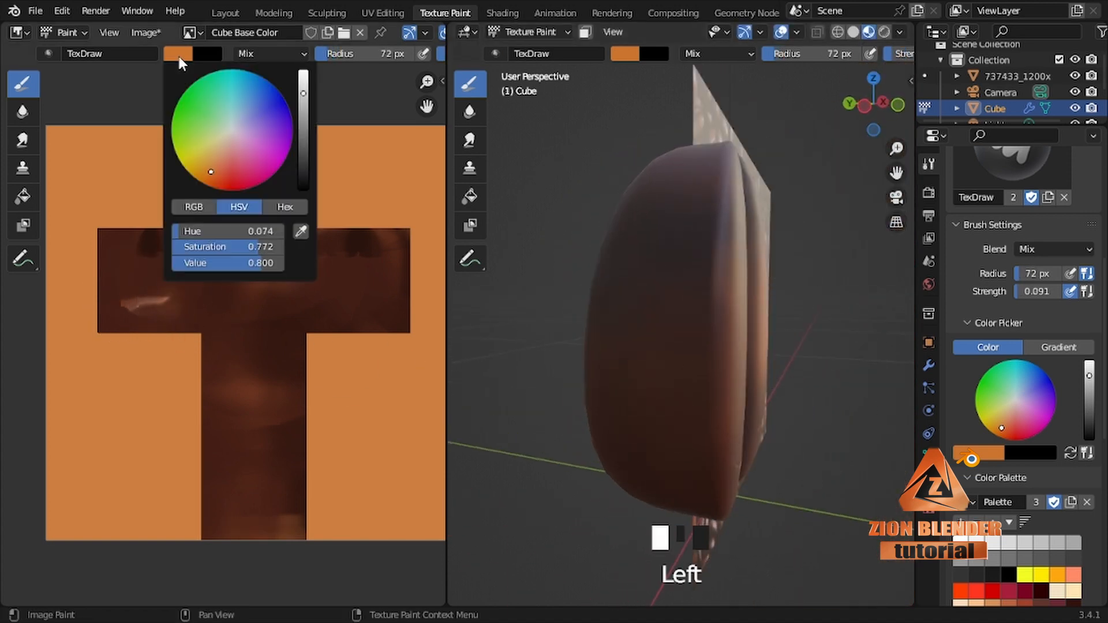
{"action": "left_click", "coordinate": [179, 55]}
{"action": "left_click", "coordinate": [301, 233]}
{"action": "left_click", "coordinate": [122, 287]}
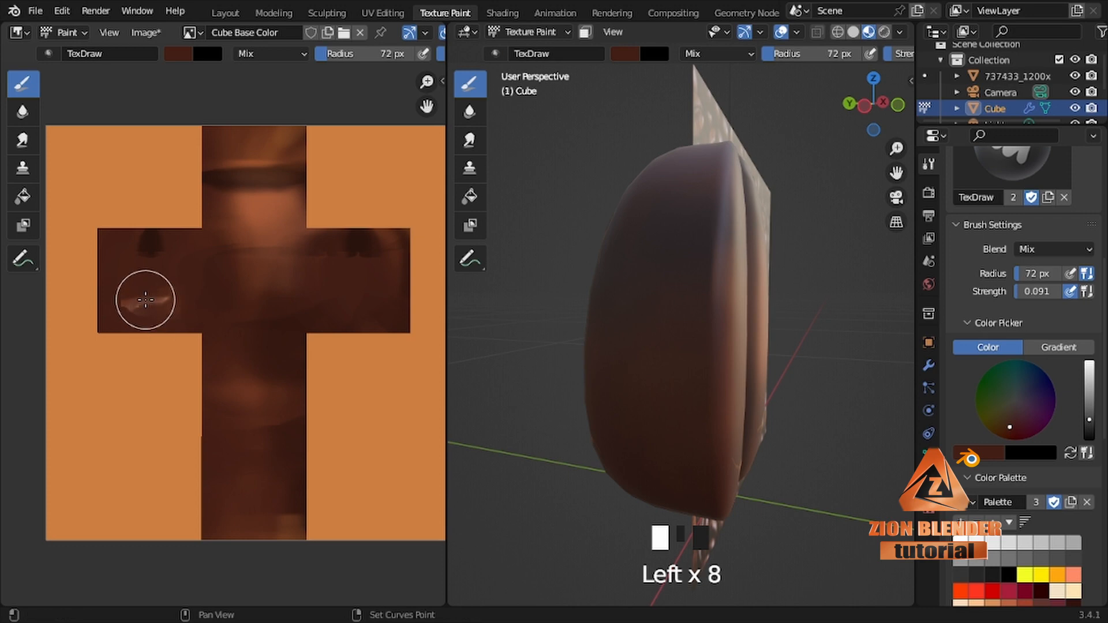
Set the brush strength to 0.442 and paint over the light streak on the texture's left arm.
{"action": "key", "text": "shift+f"}
{"action": "left_click", "coordinate": [139, 301]}
{"action": "left_click", "coordinate": [140, 300]}
{"action": "left_click", "coordinate": [140, 301]}
{"action": "scroll", "coordinate": [290, 436], "scroll_direction": "down", "scroll_amount": 1}
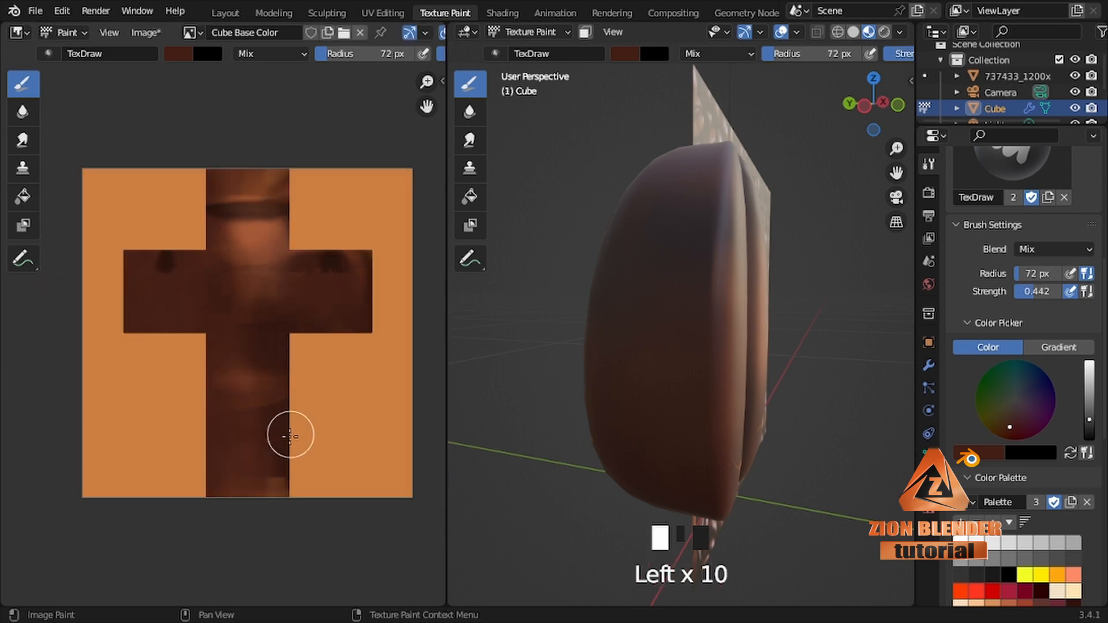
Paint dark brown strokes over the bean's sides in the 3D view.
{"action": "middle_click_drag", "start_coordinate": [756, 360], "coordinate": [576, 348]}
{"action": "left_click_drag", "start_coordinate": [576, 312], "coordinate": [575, 277]}
{"action": "left_click_drag", "start_coordinate": [566, 283], "coordinate": [543, 306]}
{"action": "left_click_drag", "start_coordinate": [531, 312], "coordinate": [515, 324]}
{"action": "scroll", "coordinate": [515, 324], "scroll_direction": "down", "scroll_amount": 1}
{"action": "middle_click_drag", "start_coordinate": [568, 323], "coordinate": [682, 316]}
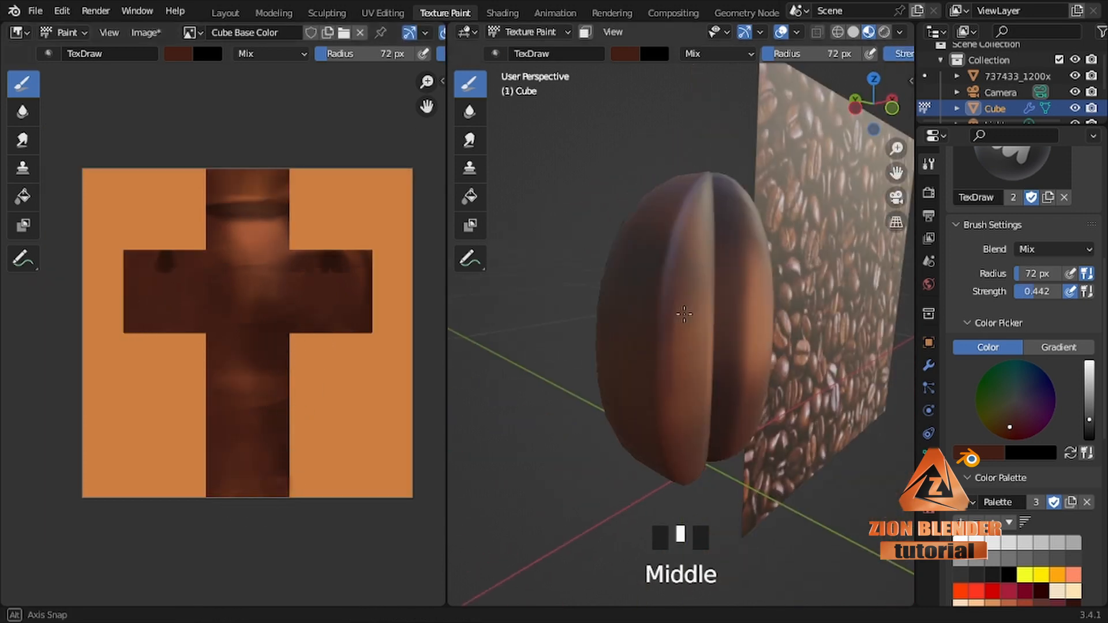
{"action": "left_click_drag", "start_coordinate": [653, 232], "coordinate": [635, 271]}
{"action": "left_click_drag", "start_coordinate": [625, 288], "coordinate": [611, 330]}
{"action": "key", "text": "Tab"}
{"action": "key", "text": "Tab"}
Open the Shading workspace and add a Noise Texture node to the bean's material.
{"action": "left_click", "coordinate": [505, 15]}
{"action": "mouse_move", "coordinate": [485, 417]}
{"action": "middle_mouse_down"}
{"action": "mouse_move", "coordinate": [563, 512]}
{"action": "mouse_move", "coordinate": [517, 413]}
{"action": "middle_mouse_up"}
{"action": "scroll", "coordinate": [554, 499], "scroll_direction": "up", "scroll_amount": 4}
{"action": "middle_click_drag", "start_coordinate": [516, 526], "coordinate": [491, 395]}
{"action": "key", "text": "shift+a"}
{"action": "left_click", "coordinate": [465, 435]}
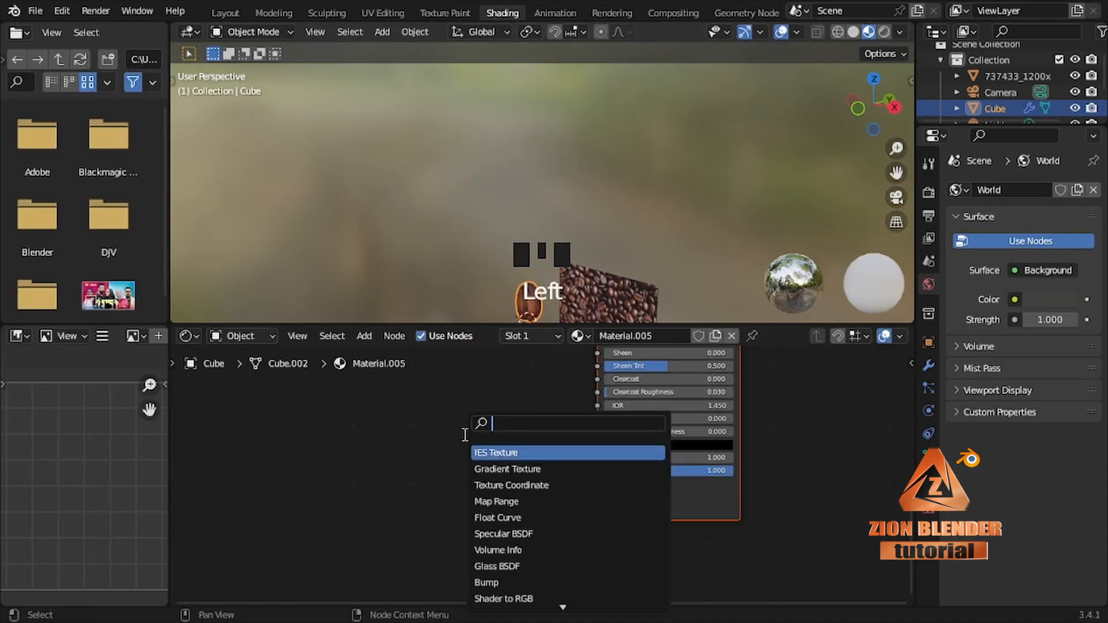
{"action": "type", "text": "noies"}
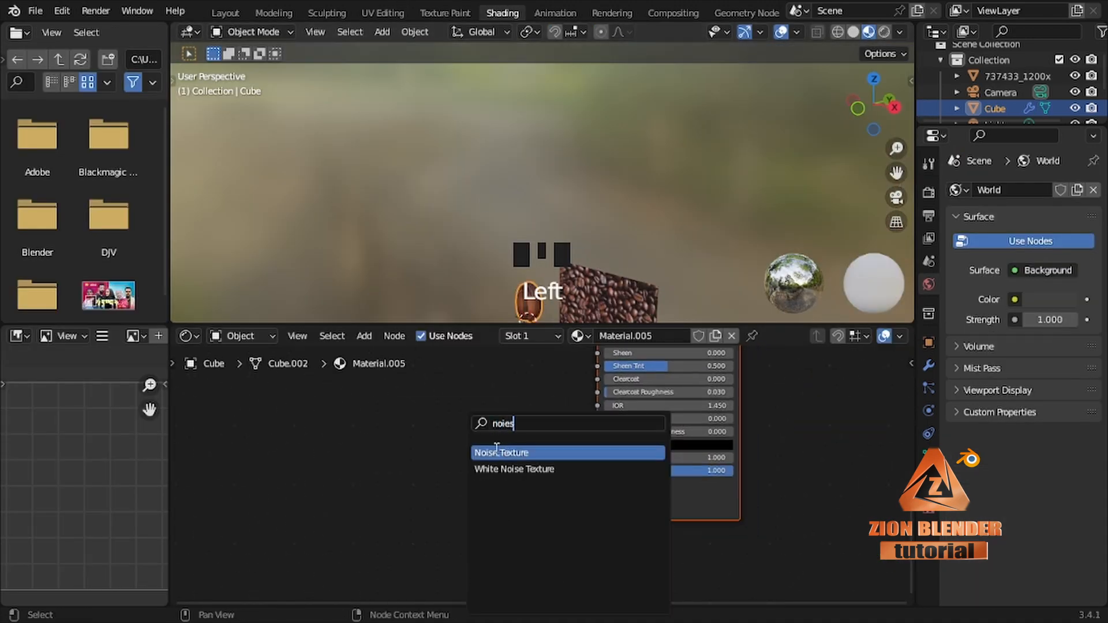
{"action": "left_click", "coordinate": [496, 452]}
{"action": "left_click", "coordinate": [322, 424]}
Add a Bump node, linking the noise Color to its Height and its Normal output to the shader's Normal.
{"action": "key", "text": "shift+a"}
{"action": "left_click", "coordinate": [449, 435]}
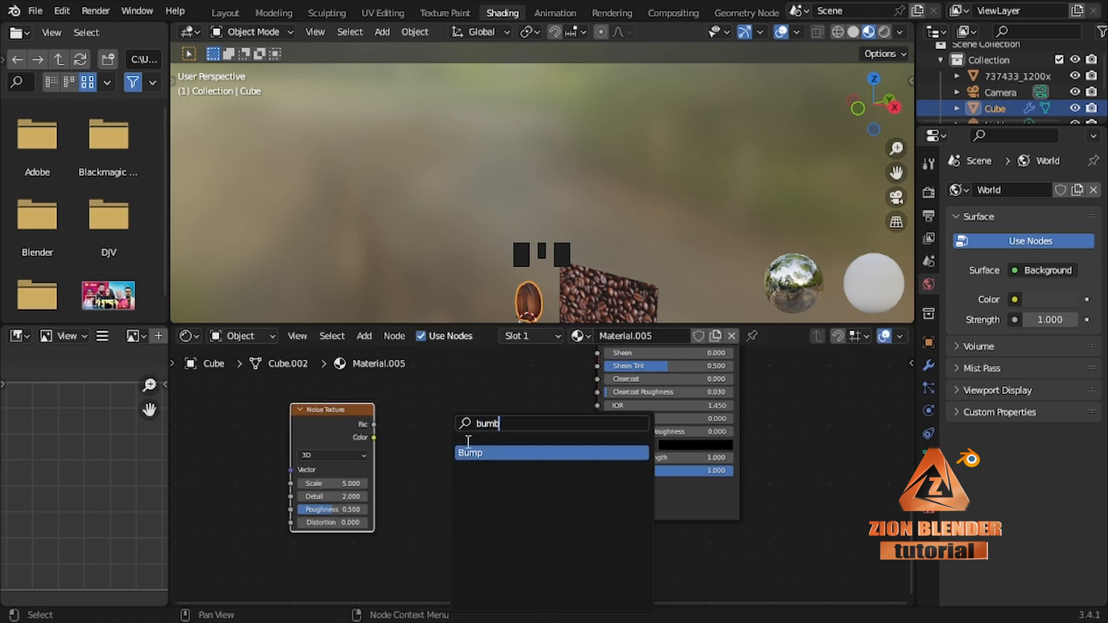
{"action": "left_click", "coordinate": [468, 451]}
{"action": "left_click", "coordinate": [442, 444]}
{"action": "scroll", "coordinate": [375, 425], "scroll_direction": "up", "scroll_amount": 5}
{"action": "left_click_drag", "start_coordinate": [294, 419], "coordinate": [337, 483]}
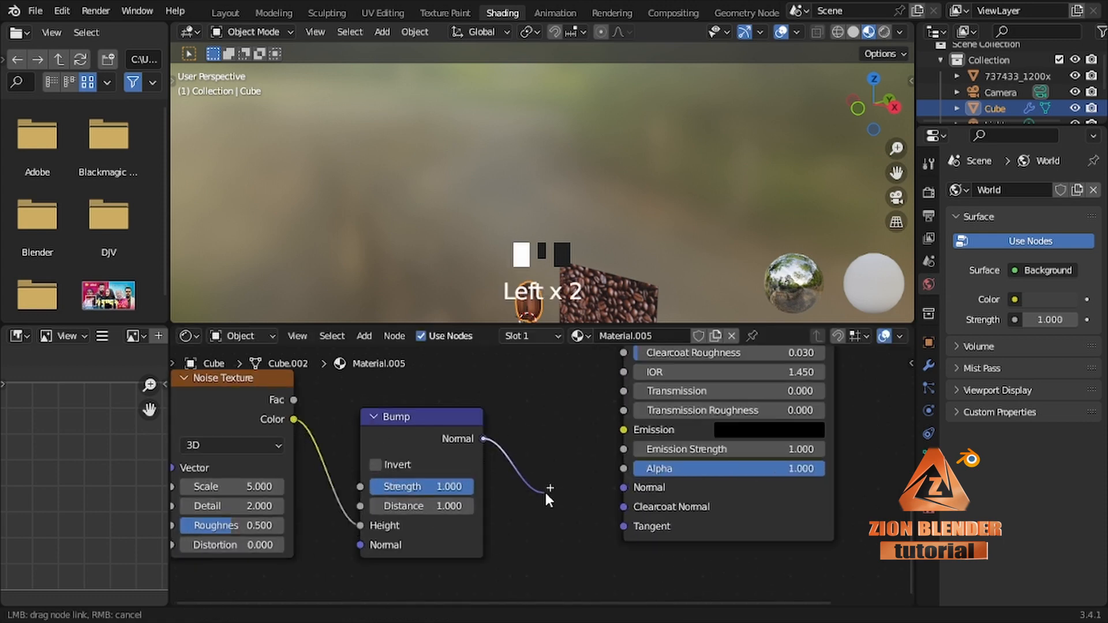
{"action": "left_click_drag", "start_coordinate": [611, 490], "coordinate": [617, 487]}
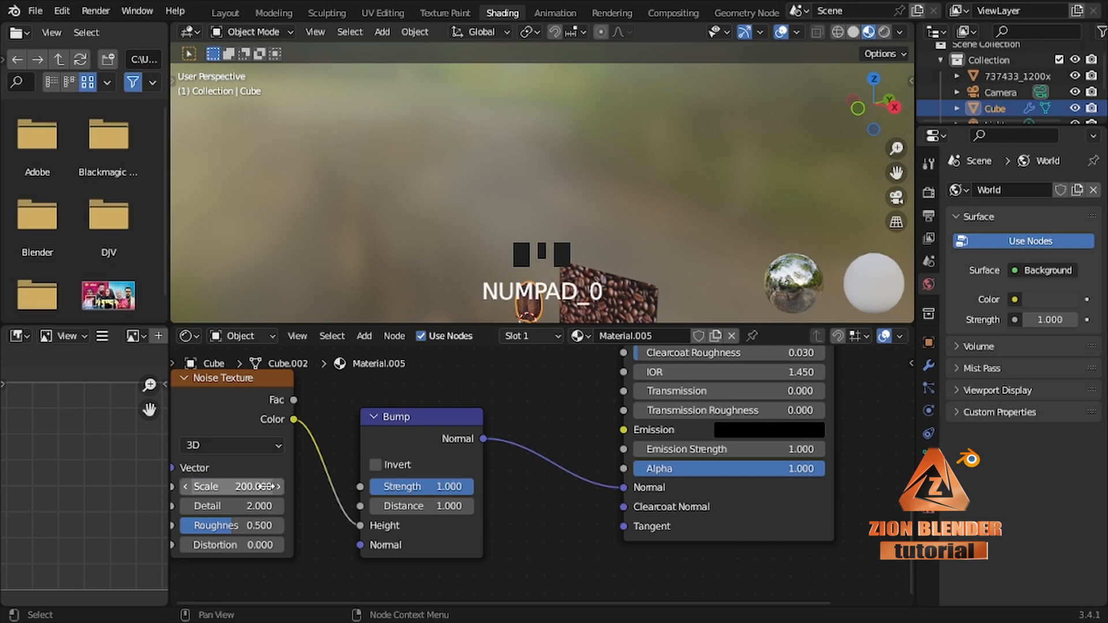
Set the Bump node's strength to 0.1 and the Noise Texture's scale to 300.
{"action": "middle_click_drag", "start_coordinate": [600, 242], "coordinate": [550, 171], "text": "shift"}
{"action": "scroll", "coordinate": [551, 171], "scroll_direction": "up", "scroll_amount": 7}
{"action": "left_click", "coordinate": [445, 483]}
{"action": "type", "text": "."}
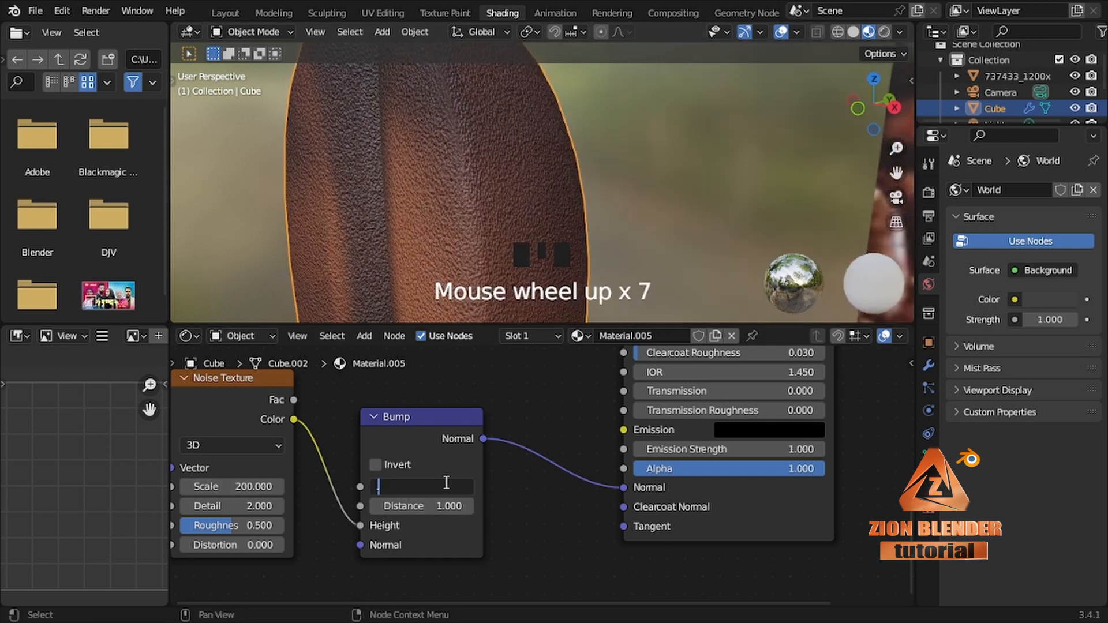
{"action": "type", "text": "01"}
{"action": "key", "text": "Return"}
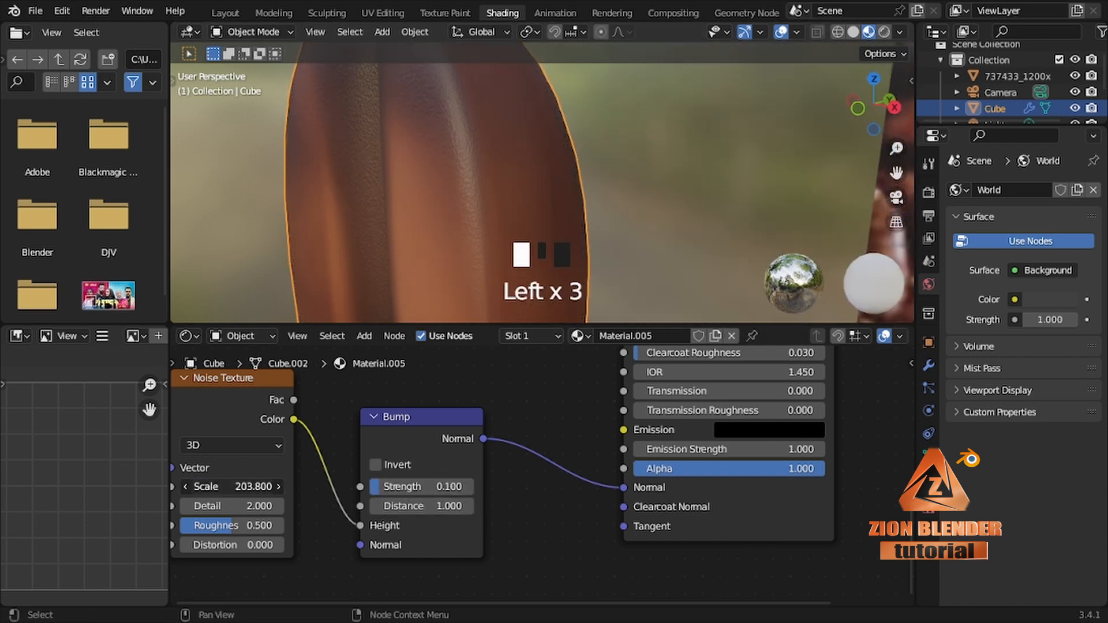
{"action": "scroll", "coordinate": [381, 192], "scroll_direction": "down", "scroll_amount": 3}
{"action": "scroll", "coordinate": [545, 146], "scroll_direction": "down", "scroll_amount": 2}
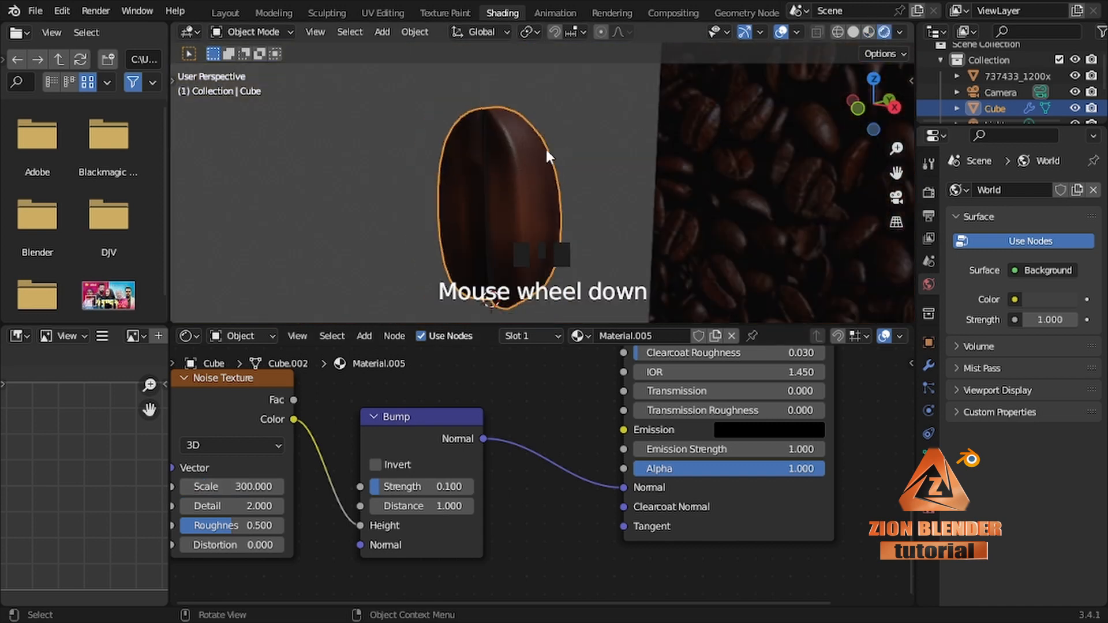
Delete the coffee bean reference image and view the bean in Material Preview in the Layout workspace.
{"action": "middle_click_drag", "start_coordinate": [545, 147], "coordinate": [566, 205]}
{"action": "left_click", "coordinate": [714, 174]}
{"action": "key", "text": "Delete"}
{"action": "left_click", "coordinate": [225, 12]}
{"action": "scroll", "coordinate": [524, 333], "scroll_direction": "down", "scroll_amount": 5}
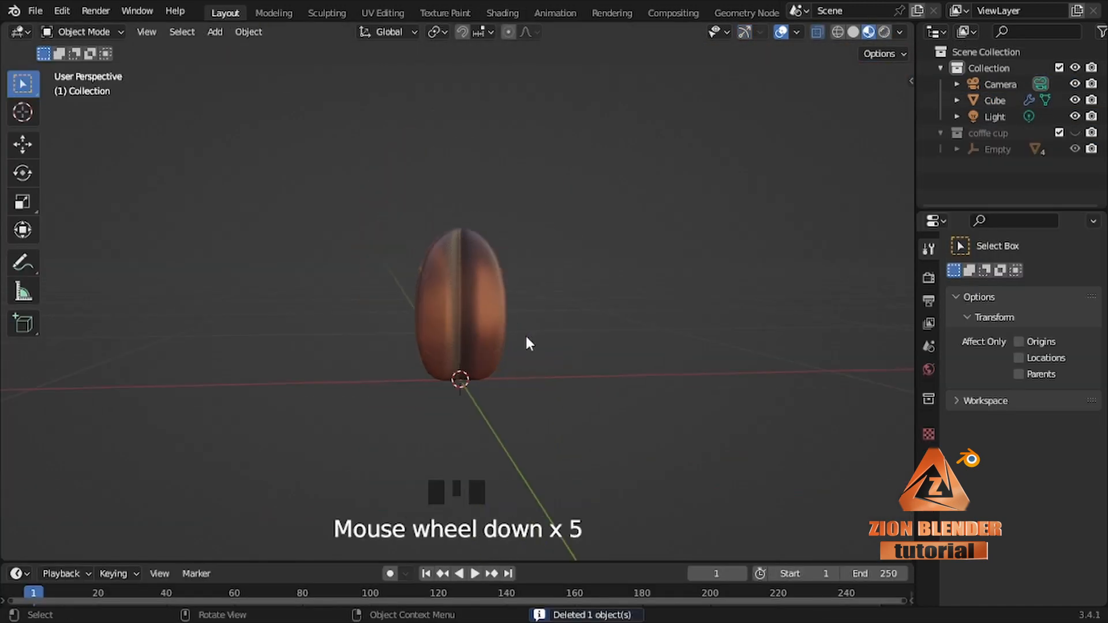
{"action": "scroll", "coordinate": [444, 338], "scroll_direction": "up", "scroll_amount": 2}
{"action": "left_click", "coordinate": [884, 32]}
{"action": "left_click", "coordinate": [868, 32]}
Duplicate the bean and move the copy about 0.288 m along the X axis.
{"action": "left_click", "coordinate": [462, 330]}
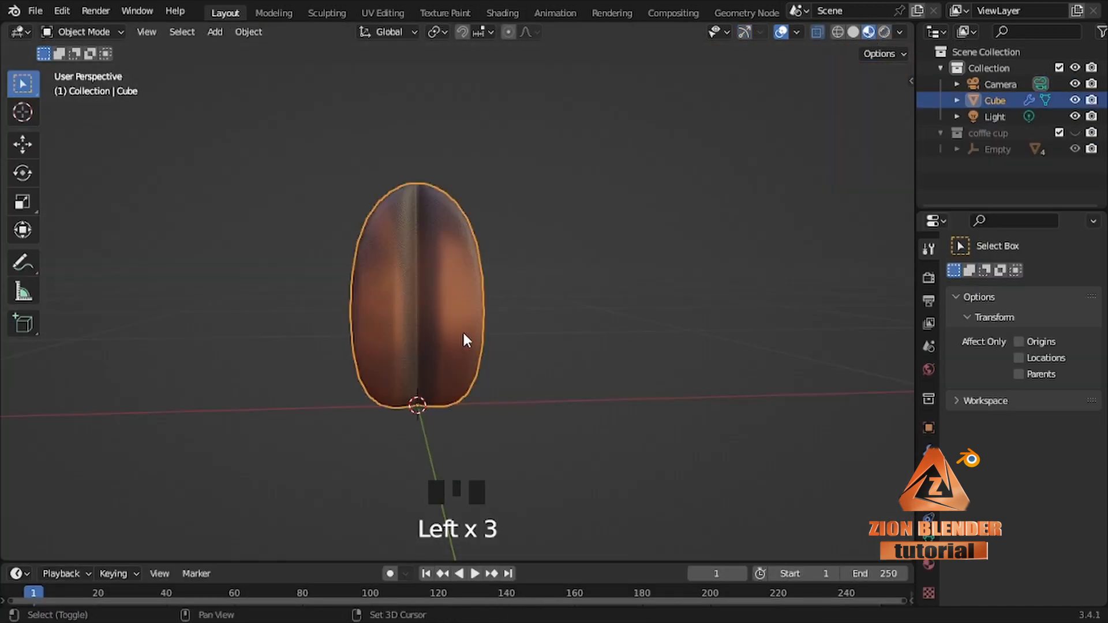
{"action": "key", "text": "shift+d"}
{"action": "key", "text": "x"}
{"action": "left_click", "coordinate": [680, 361]}
{"action": "middle_click_drag", "start_coordinate": [679, 363], "coordinate": [862, 431]}
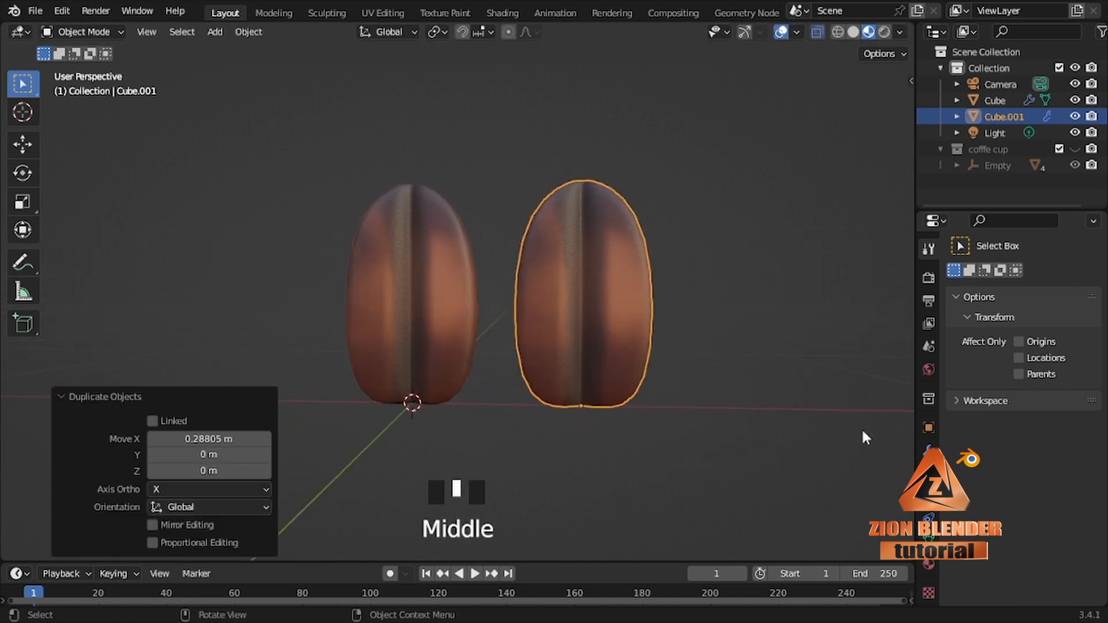
Select the original bean and save its painted base colour image as coffe 01.png in the zion coffe folder.
{"action": "left_click", "coordinate": [414, 277]}
{"action": "left_click", "coordinate": [588, 323]}
{"action": "left_click", "coordinate": [928, 565]}
{"action": "left_click", "coordinate": [433, 277]}
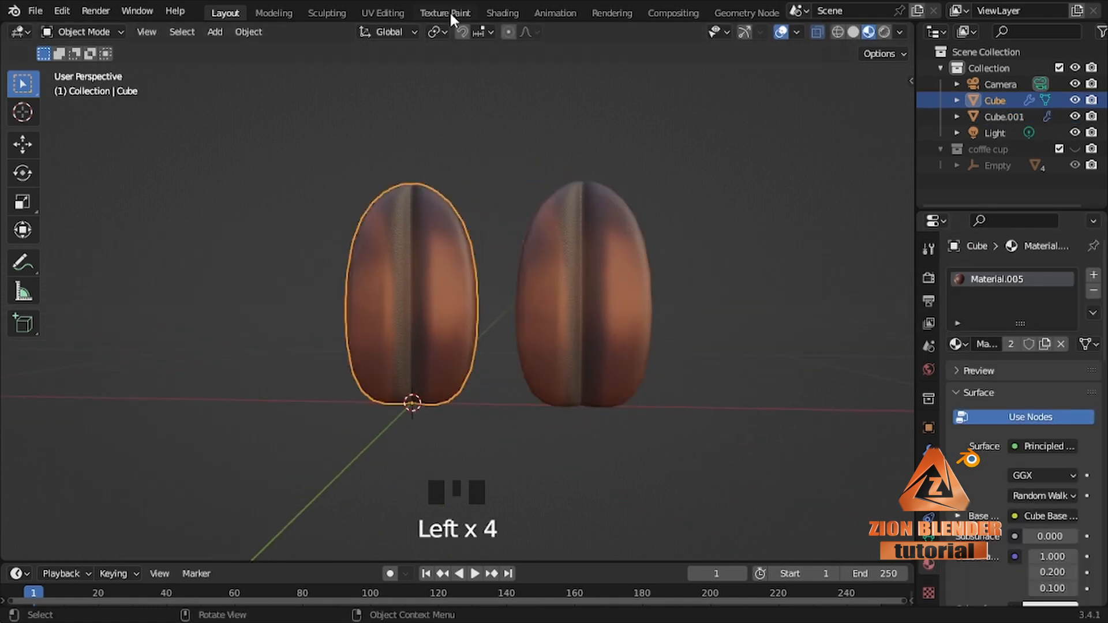
{"action": "left_click", "coordinate": [448, 13]}
{"action": "left_click", "coordinate": [146, 33]}
{"action": "left_click", "coordinate": [178, 176]}
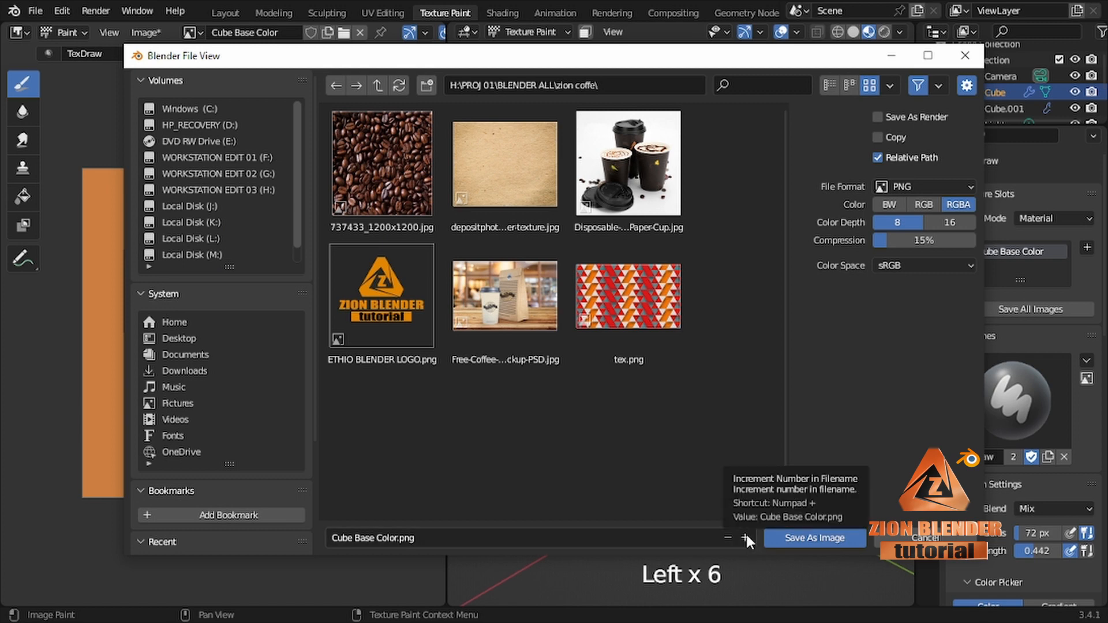
{"action": "left_click", "coordinate": [336, 539]}
{"action": "type", "text": "coffe 01"}
{"action": "key", "text": "Return"}
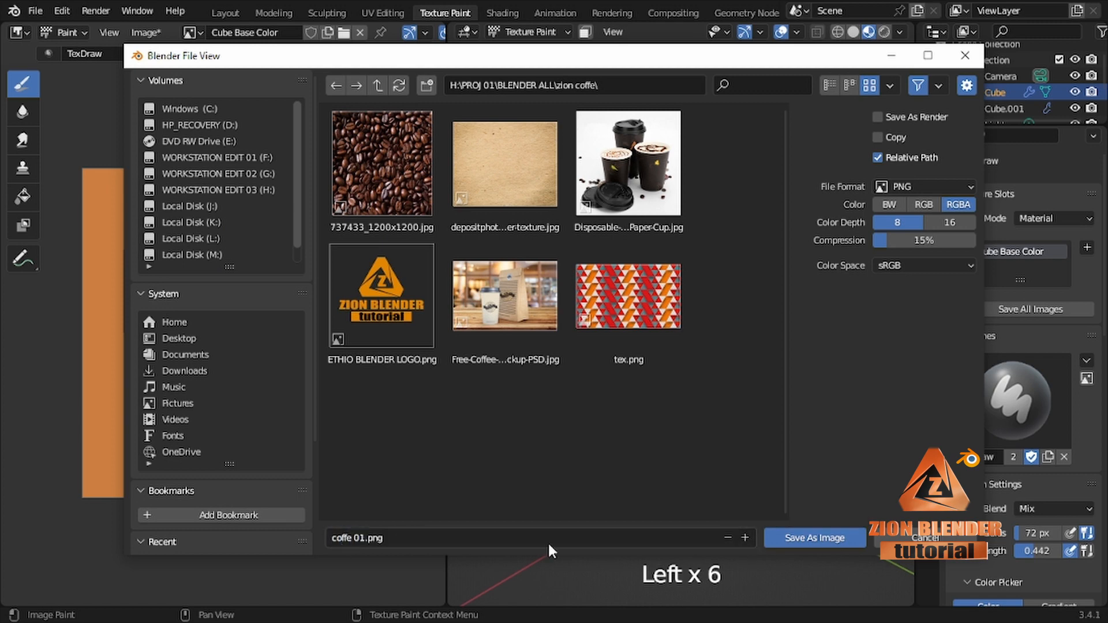
{"action": "left_click", "coordinate": [791, 540]}
Save a copy of the painted texture image as coffe 02.png in the same folder.
{"action": "left_click", "coordinate": [139, 33]}
{"action": "left_click", "coordinate": [171, 199]}
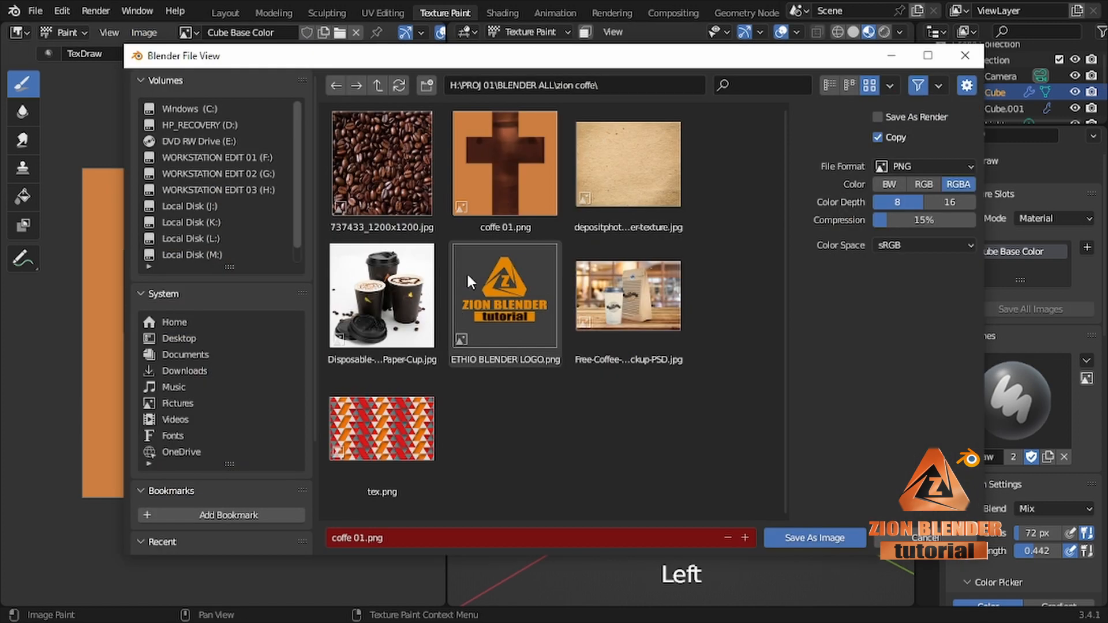
{"action": "left_click", "coordinate": [500, 213]}
{"action": "left_click", "coordinate": [755, 537]}
{"action": "left_click", "coordinate": [799, 541]}
{"action": "middle_click_drag", "start_coordinate": [556, 408], "coordinate": [598, 406]}
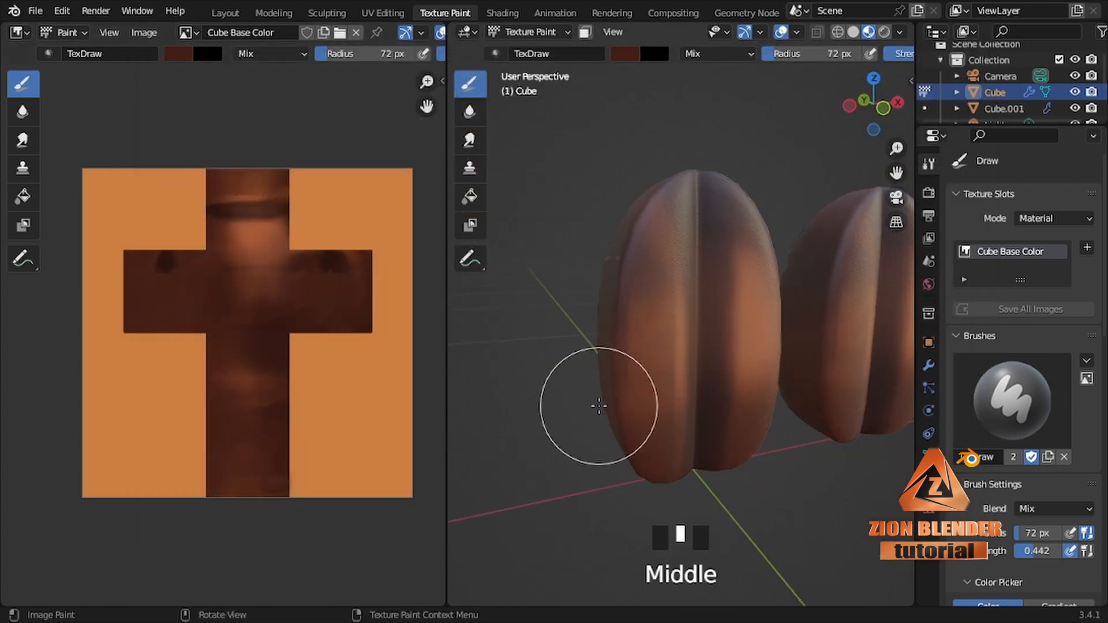
Select the duplicate bean in the Layout workspace and open an image from the zion coffe folder in its texture properties.
{"action": "left_click", "coordinate": [228, 14]}
{"action": "left_click", "coordinate": [580, 309]}
{"action": "middle_click_drag", "start_coordinate": [510, 285], "coordinate": [461, 273], "text": "shift"}
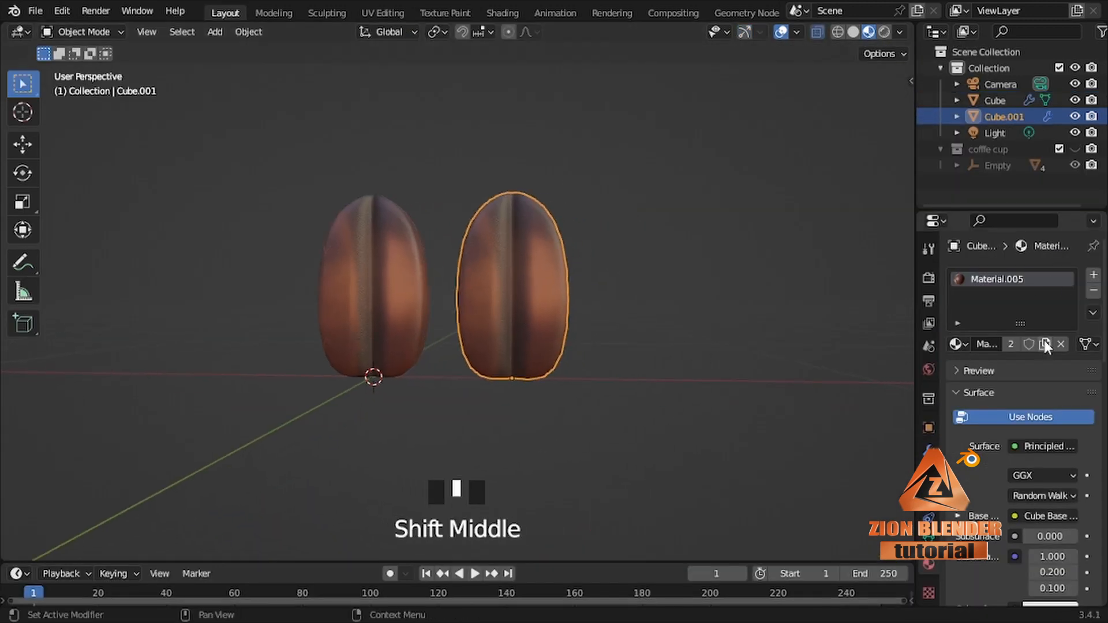
{"action": "left_click", "coordinate": [928, 592]}
{"action": "scroll", "coordinate": [1038, 433], "scroll_direction": "down", "scroll_amount": 3}
{"action": "left_click", "coordinate": [1064, 487]}
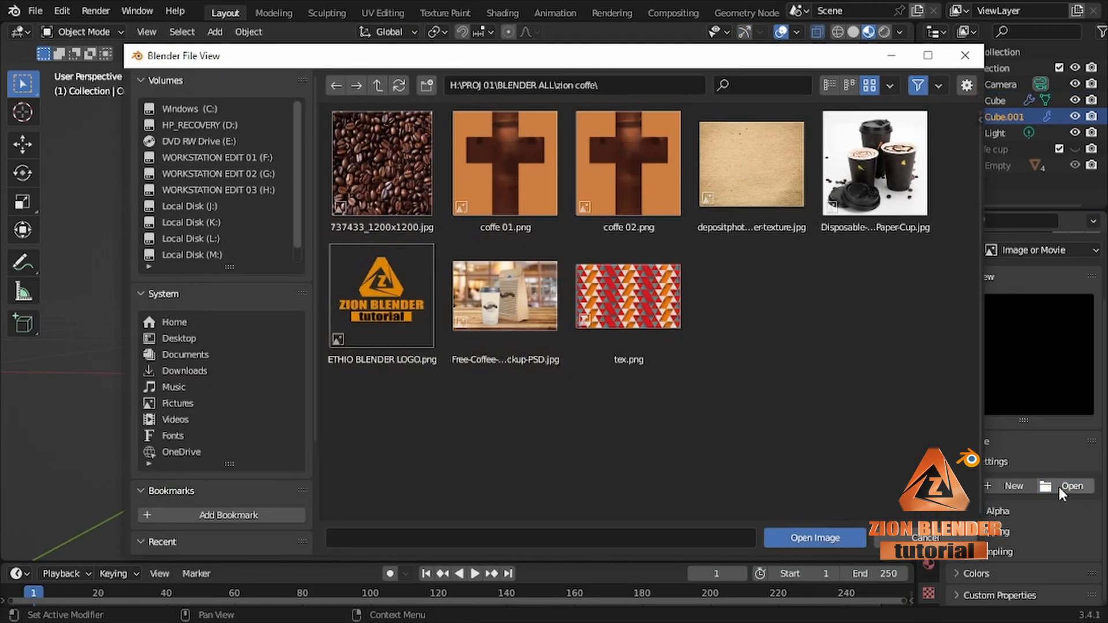
{"action": "left_click", "coordinate": [814, 538]}
{"action": "left_click", "coordinate": [927, 279]}
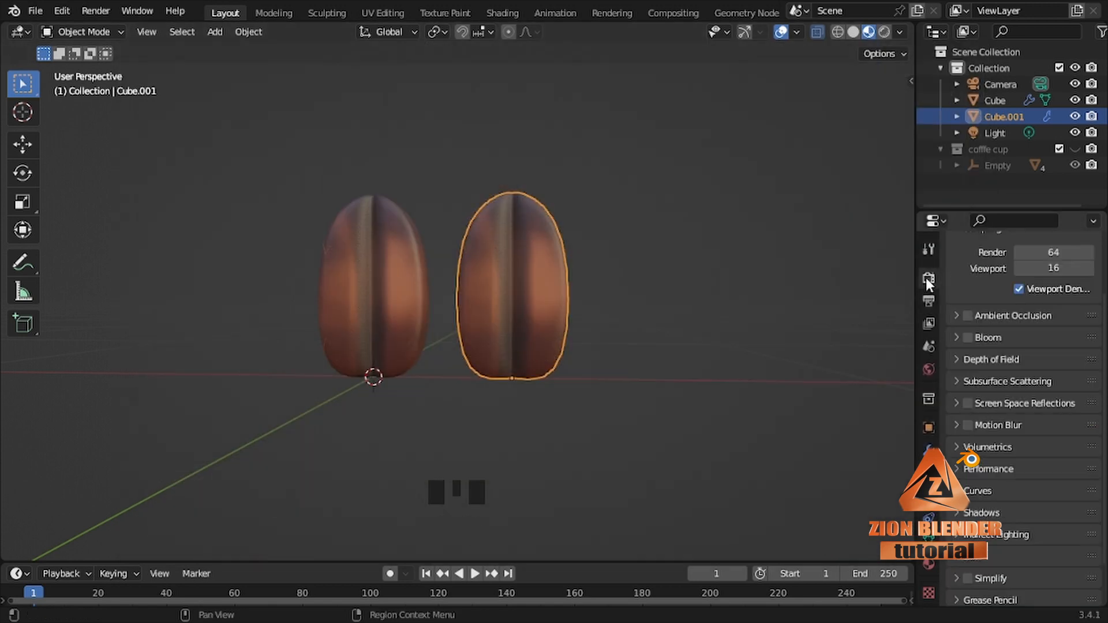
Switch the duplicate bean to Texture Paint mode and bring up its texture slot and brush settings.
{"action": "left_click", "coordinate": [928, 251]}
{"action": "key", "text": "ctrl+Tab"}
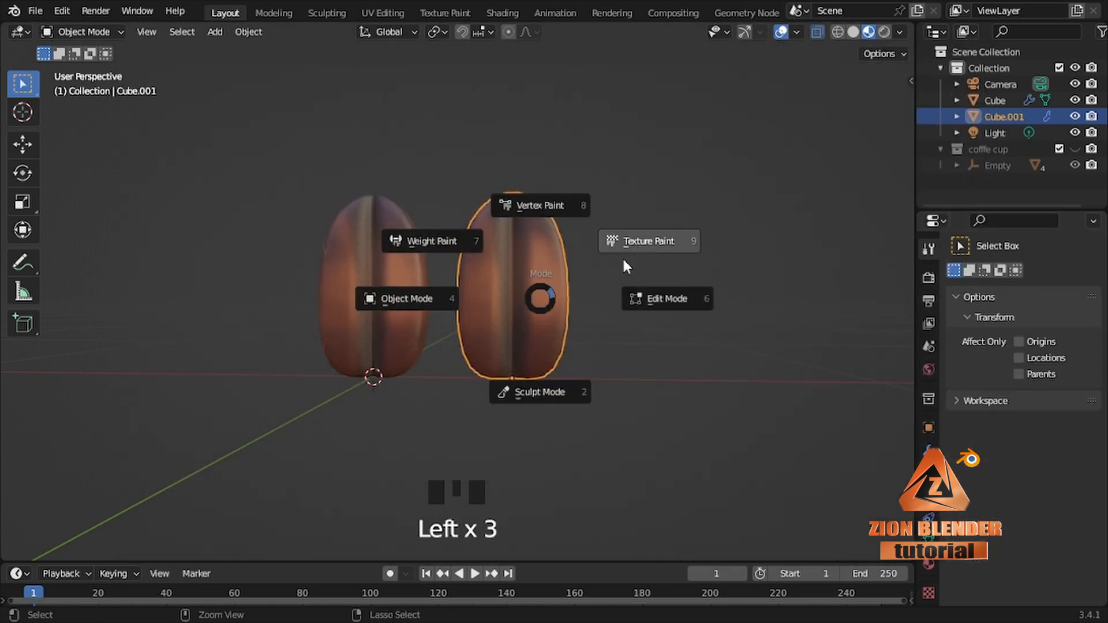
{"action": "left_click", "coordinate": [609, 242]}
{"action": "left_click", "coordinate": [554, 266]}
{"action": "key", "text": "ctrl+z"}
{"action": "key", "text": "Tab"}
{"action": "key", "text": "Tab"}
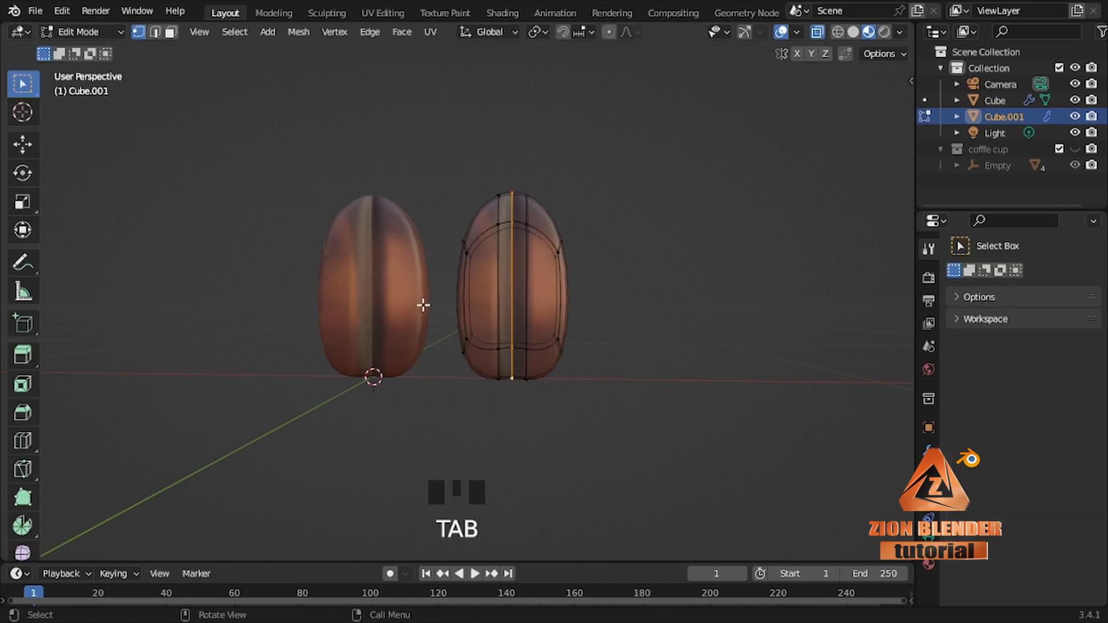
{"action": "scroll", "coordinate": [967, 417], "scroll_direction": "down", "scroll_amount": 3}
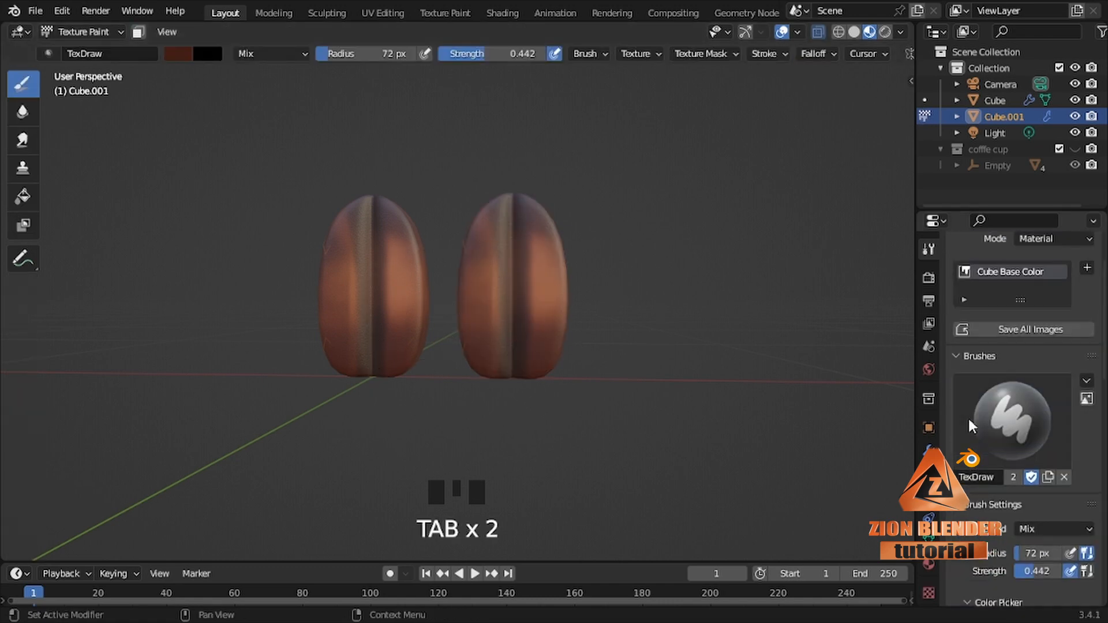
Open coffe 02.png as the duplicate bean's base colour image in the Shading workspace and return to the Layout workspace.
{"action": "left_click", "coordinate": [504, 14]}
{"action": "mouse_move", "coordinate": [585, 361]}
{"action": "middle_mouse_down"}
{"action": "mouse_move", "coordinate": [508, 534]}
{"action": "mouse_move", "coordinate": [582, 466]}
{"action": "middle_mouse_up"}
{"action": "left_click", "coordinate": [548, 424]}
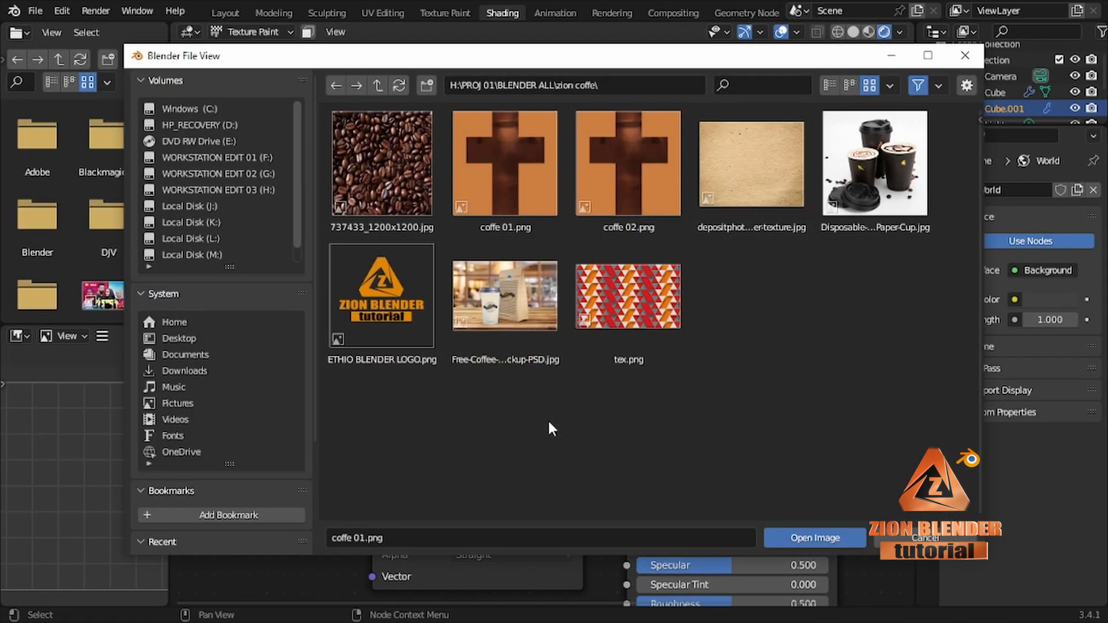
{"action": "left_click", "coordinate": [629, 173]}
{"action": "left_click", "coordinate": [822, 537]}
{"action": "left_click", "coordinate": [233, 12]}
Try a few paint dabs on the duplicate bean and undo them.
{"action": "left_click", "coordinate": [536, 181]}
{"action": "middle_click_drag", "start_coordinate": [559, 269], "coordinate": [588, 309]}
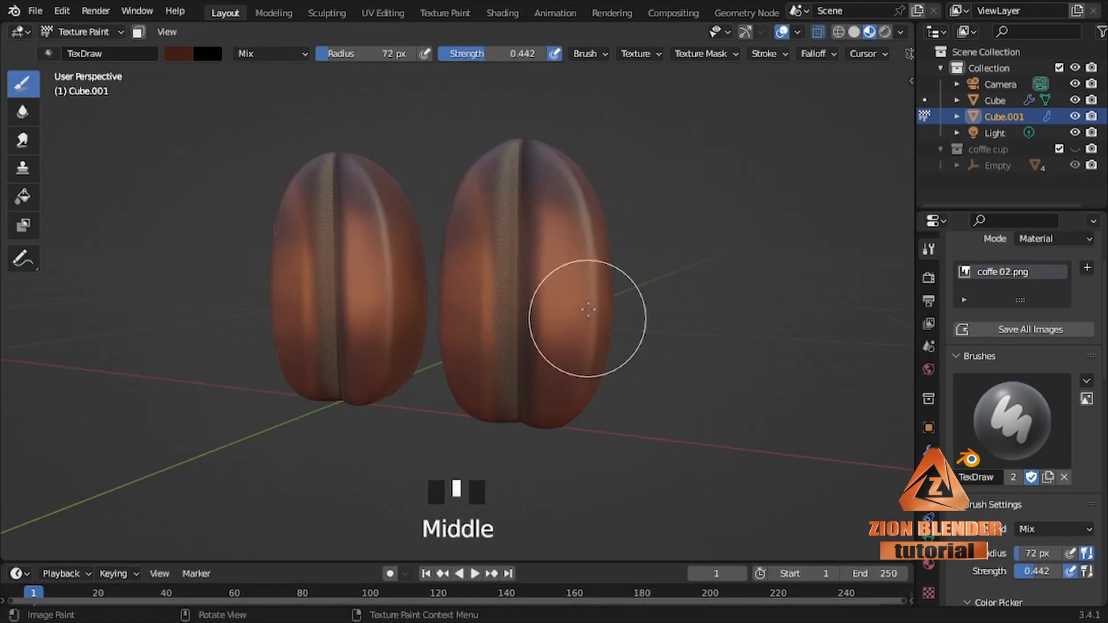
{"action": "key", "text": "ctrl+z"}
{"action": "left_click", "coordinate": [577, 218]}
{"action": "left_click", "coordinate": [578, 219]}
{"action": "left_click", "coordinate": [579, 220]}
{"action": "left_click", "coordinate": [580, 222]}
{"action": "key", "text": "ctrl+z"}
{"action": "key", "text": "ctrl+z"}
{"action": "key", "text": "ctrl+z"}
{"action": "key", "text": "ctrl+z"}
{"action": "key", "text": "ctrl+z"}
{"action": "middle_click_drag", "start_coordinate": [581, 223], "coordinate": [592, 274]}
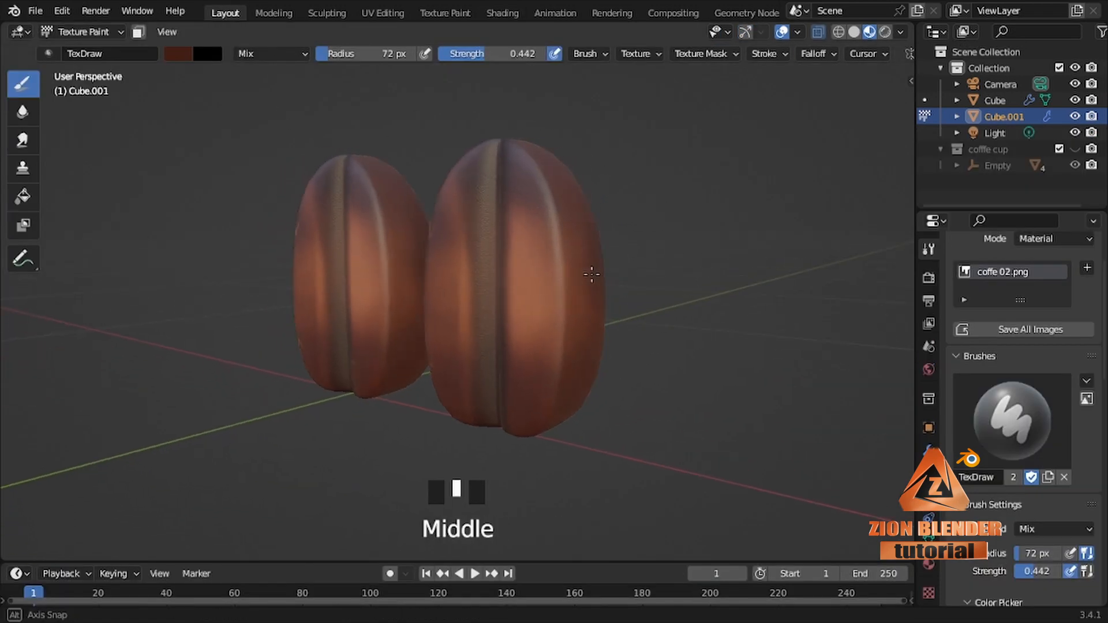
{"action": "left_click", "coordinate": [928, 277]}
{"action": "left_click", "coordinate": [926, 252]}
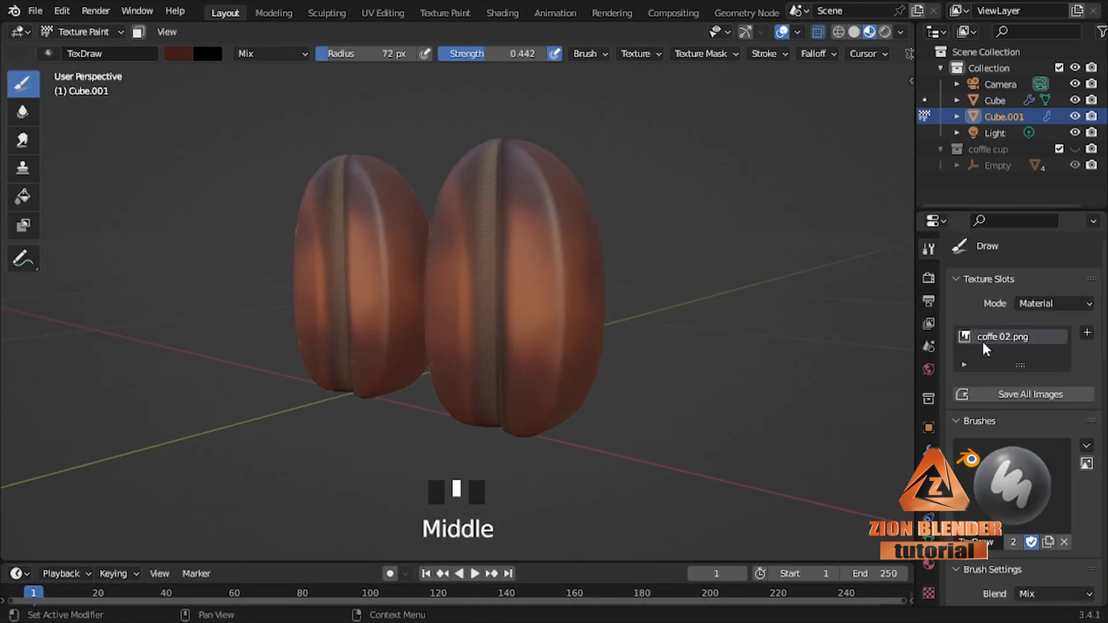
{"action": "scroll", "coordinate": [998, 399], "scroll_direction": "down", "scroll_amount": 12}
{"action": "scroll", "coordinate": [999, 403], "scroll_direction": "up", "scroll_amount": 10}
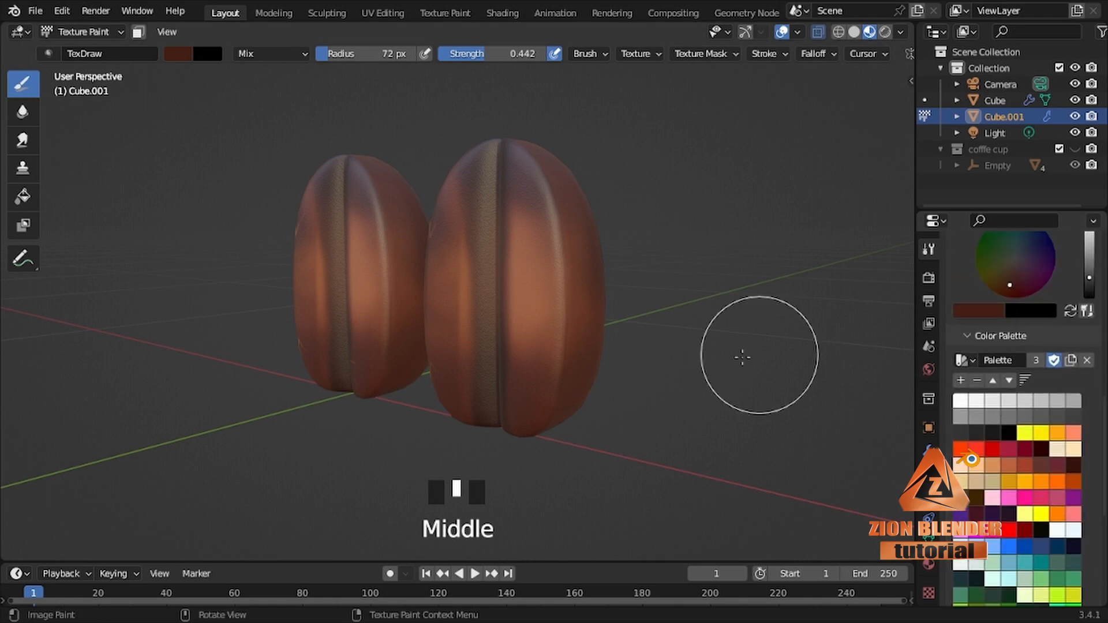
In Edit Mode, move the lower corner vertices on the duplicate bean's outer side about 0.044 m along the X axis.
{"action": "key", "text": "Tab"}
{"action": "middle_click_drag", "start_coordinate": [539, 321], "coordinate": [573, 420]}
{"action": "key", "text": "g"}
{"action": "key", "text": "x"}
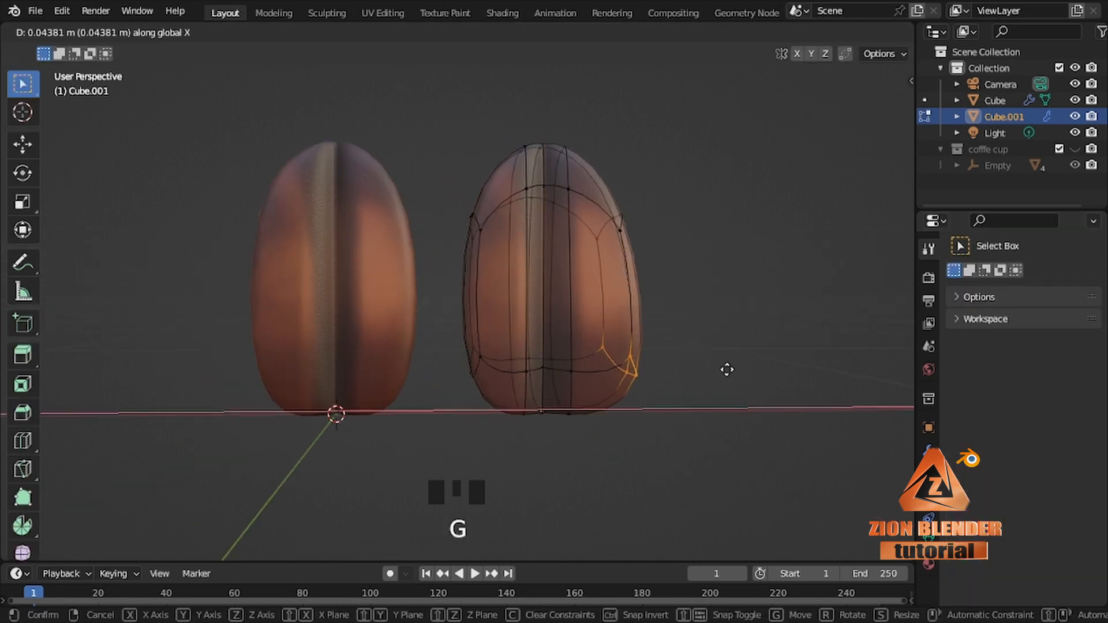
{"action": "left_click", "coordinate": [727, 369]}
Select the duplicate bean's whole mesh in front view and scale it up slightly.
{"action": "left_click_drag", "start_coordinate": [507, 339], "coordinate": [559, 425]}
{"action": "key", "text": "KP_1"}
{"action": "left_click_drag", "start_coordinate": [657, 200], "coordinate": [580, 244]}
{"action": "key", "text": "a"}
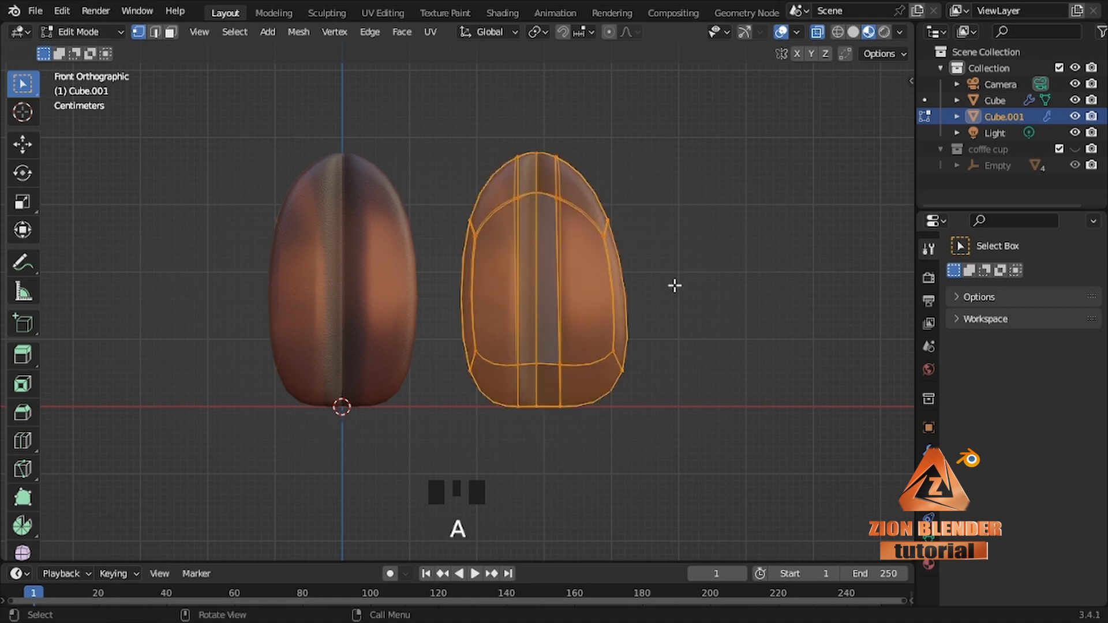
{"action": "key", "text": "s"}
{"action": "left_click", "coordinate": [458, 102]}
Shift the upper side vertices nearest the original bean to bulge the duplicate's outline, and return it to Object Mode.
{"action": "left_click_drag", "start_coordinate": [499, 124], "coordinate": [577, 206]}
{"action": "left_click_drag", "start_coordinate": [433, 184], "coordinate": [496, 251]}
{"action": "key", "text": "g"}
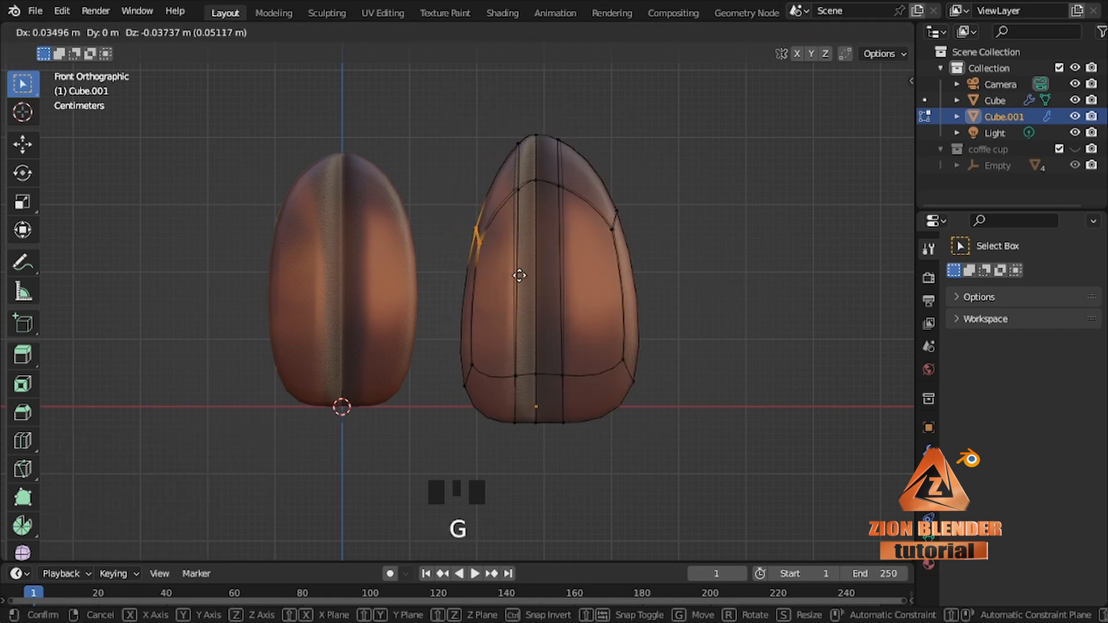
{"action": "left_click", "coordinate": [488, 243]}
{"action": "key", "text": "Tab"}
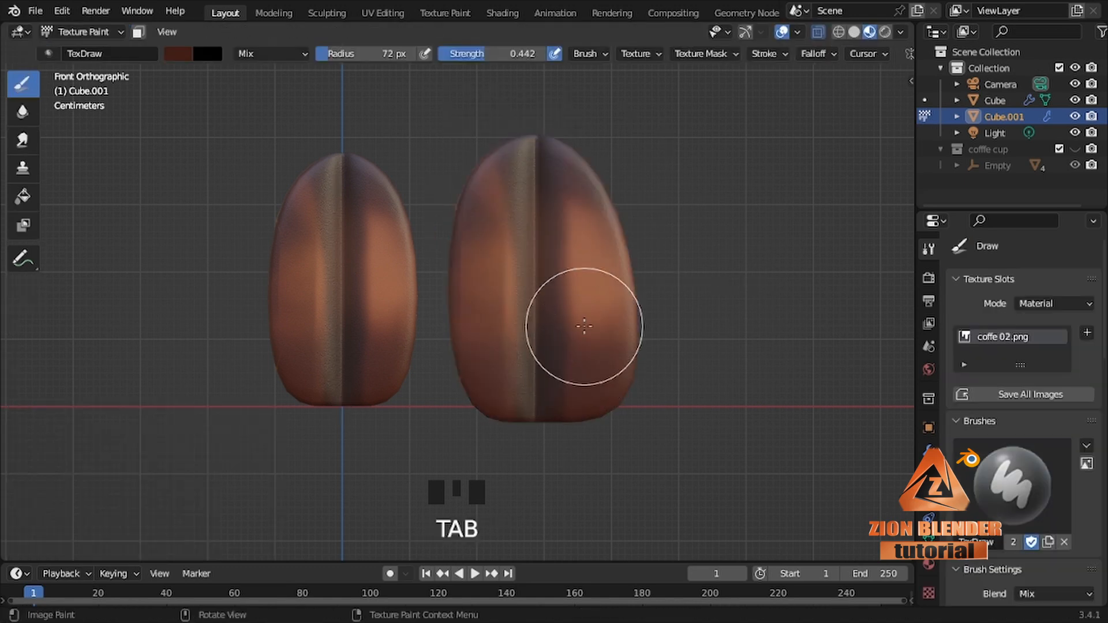
{"action": "key", "text": "ctrl+Tab"}
{"action": "left_click", "coordinate": [462, 264]}
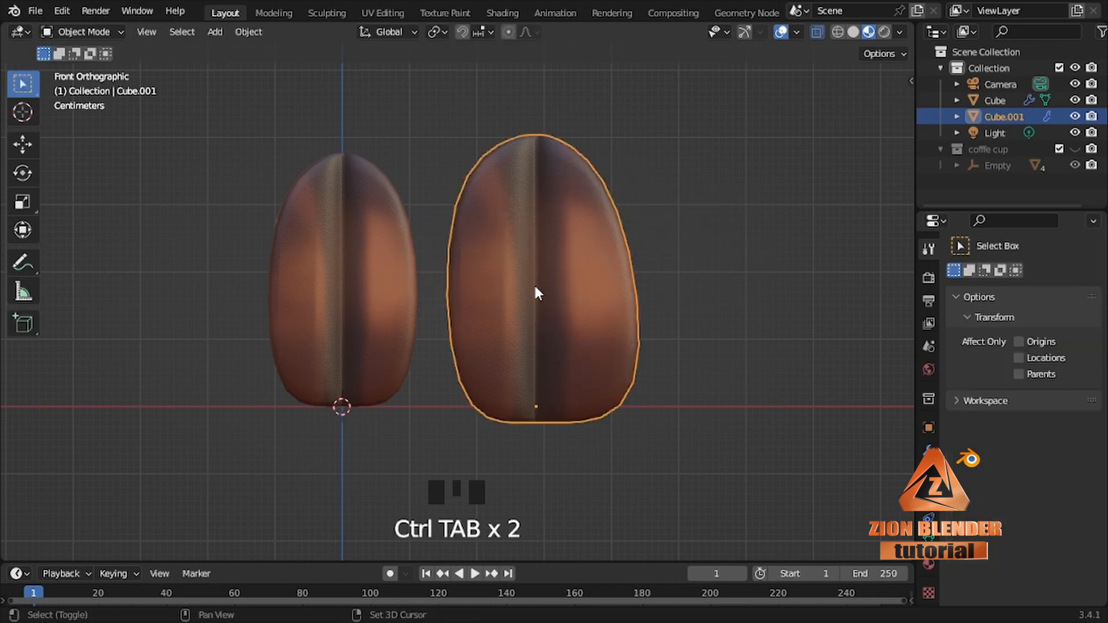
Duplicate the reshaped bean along the X axis to place a third bean beside it.
{"action": "key", "text": "shift+d"}
{"action": "key", "text": "x"}
{"action": "left_click", "coordinate": [760, 287]}
{"action": "scroll", "coordinate": [430, 319], "scroll_direction": "down", "scroll_amount": 2}
{"action": "scroll", "coordinate": [429, 319], "scroll_direction": "down", "scroll_amount": 3}
Flatten the third bean's tip by moving its top centre vertices about 0.057 m down and 0.006 m along negative X.
{"action": "key", "text": "Tab"}
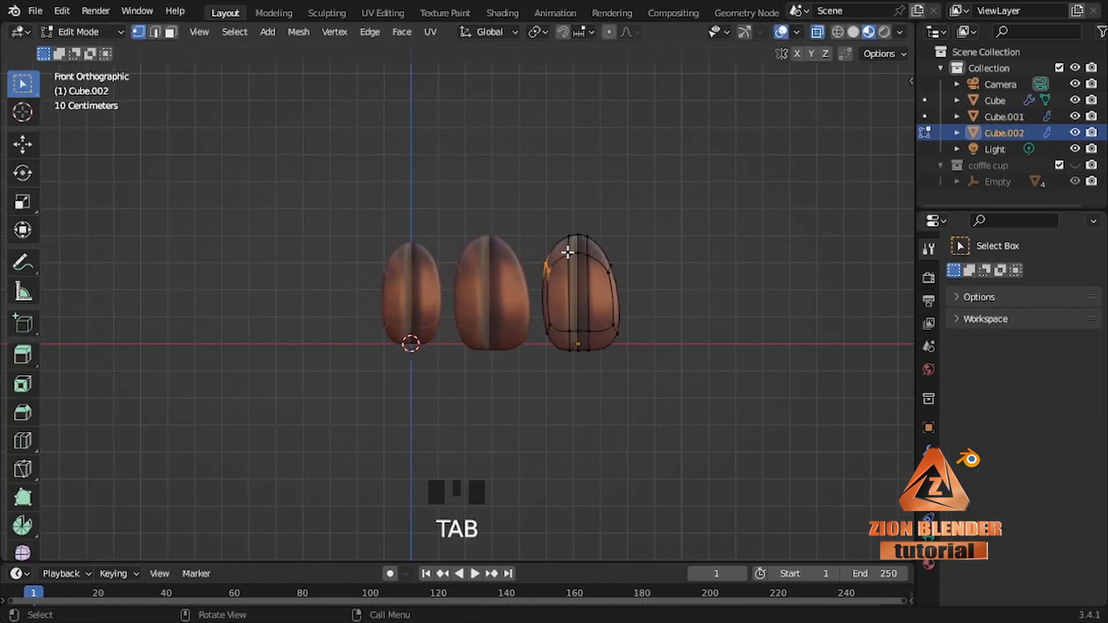
{"action": "left_click_drag", "start_coordinate": [550, 209], "coordinate": [593, 278]}
{"action": "key", "text": "g"}
{"action": "left_click", "coordinate": [705, 285]}
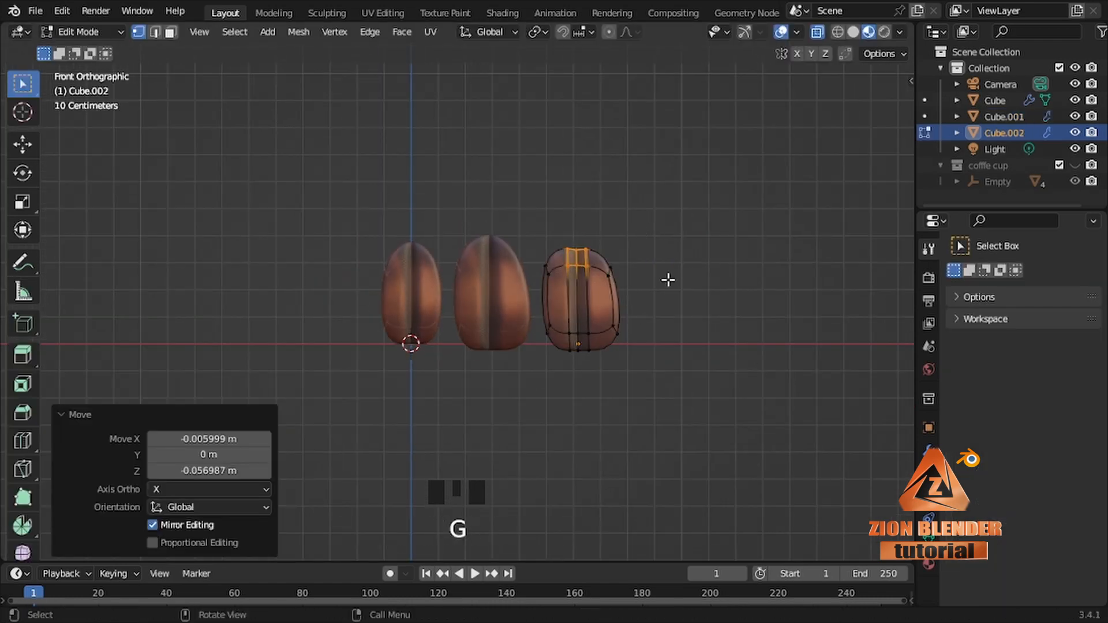
{"action": "key", "text": "Tab"}
Duplicate the third bean and place the copy beside it as a fourth bean.
{"action": "left_click", "coordinate": [589, 293]}
{"action": "key", "text": "shift+d"}
{"action": "left_click", "coordinate": [687, 293]}
Move the fourth bean's upper outer vertices about -0.024 m in X and -0.045 m in Z.
{"action": "key", "text": "Tab"}
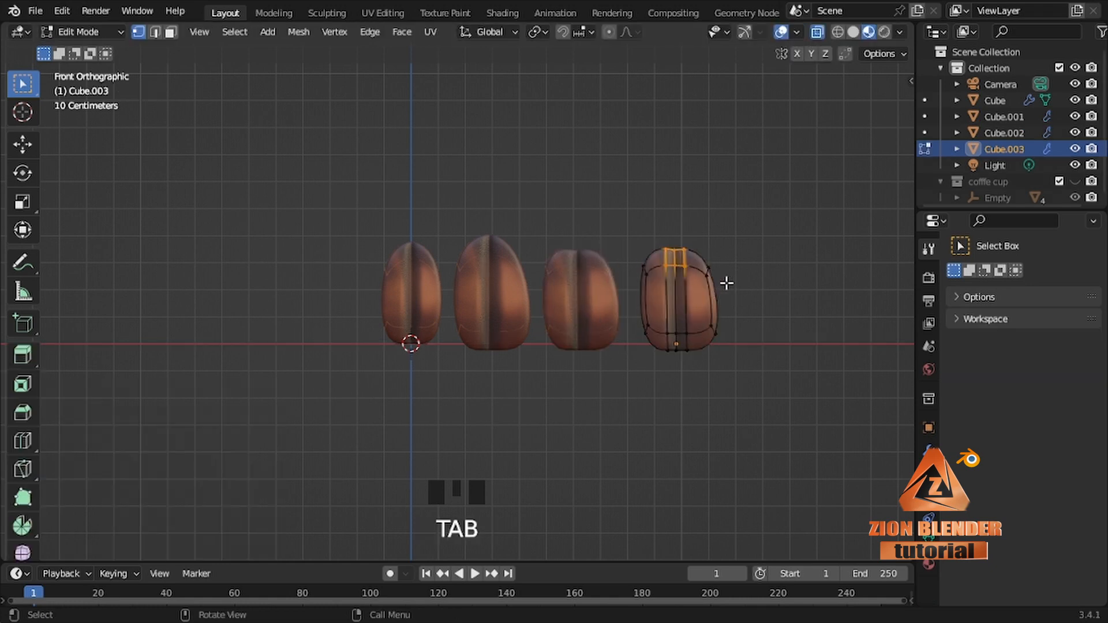
{"action": "key", "text": "g"}
{"action": "left_click", "coordinate": [735, 298]}
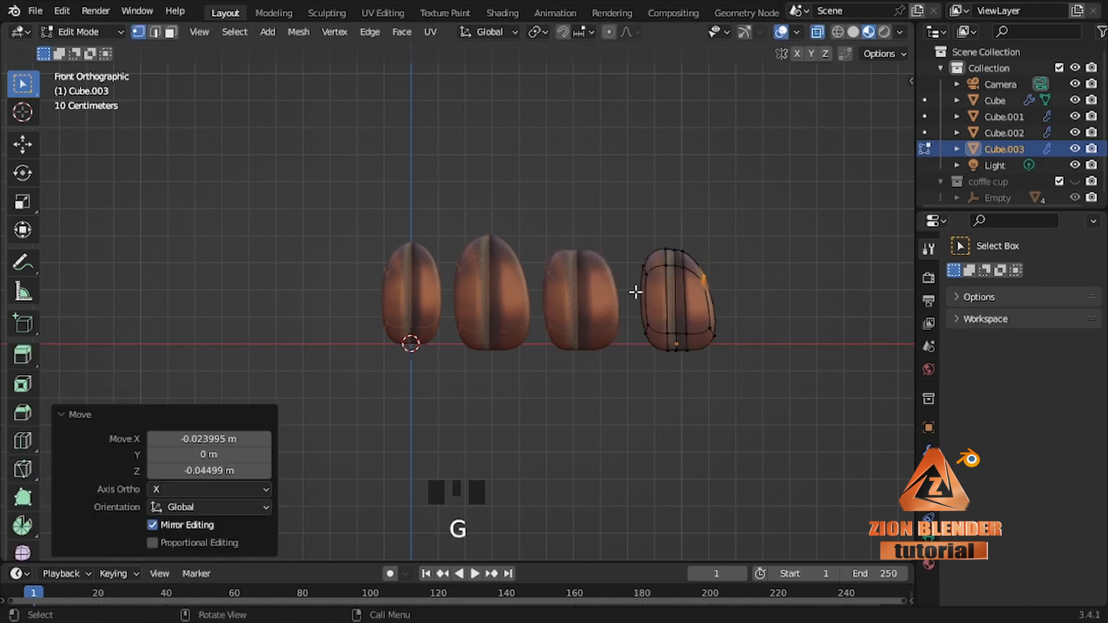
{"action": "left_click", "coordinate": [645, 276]}
Reshape the fourth bean from behind by moving a group of its vertices, and return to Object Mode.
{"action": "middle_click_drag", "start_coordinate": [648, 279], "coordinate": [686, 317]}
{"action": "middle_click_drag", "start_coordinate": [669, 340], "coordinate": [566, 383]}
{"action": "middle_click_drag", "start_coordinate": [347, 331], "coordinate": [178, 327]}
{"action": "left_click_drag", "start_coordinate": [172, 322], "coordinate": [264, 373]}
{"action": "key", "text": "g"}
{"action": "middle_click_drag", "start_coordinate": [266, 375], "coordinate": [277, 412]}
{"action": "left_click", "coordinate": [327, 412]}
{"action": "key", "text": "Tab"}
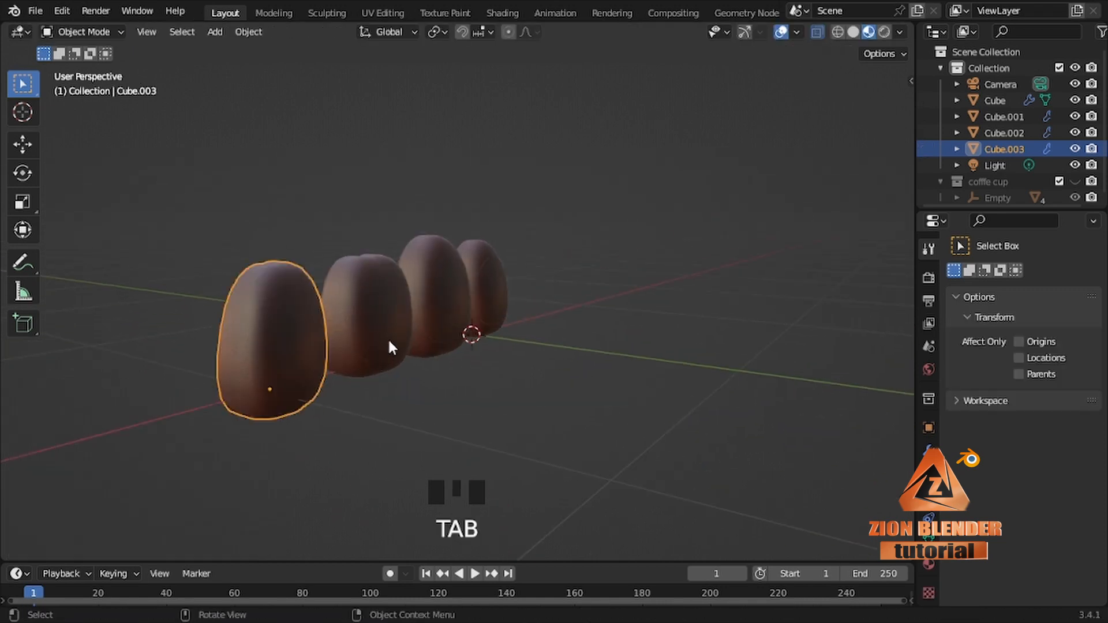
Move a group of lower vertices on the back of the third bean about 0.029 m down and return to Object Mode.
{"action": "left_click", "coordinate": [385, 341]}
{"action": "key", "text": "Tab"}
{"action": "middle_click_drag", "start_coordinate": [380, 358], "coordinate": [364, 368]}
{"action": "left_click_drag", "start_coordinate": [361, 339], "coordinate": [402, 394]}
{"action": "key", "text": "g"}
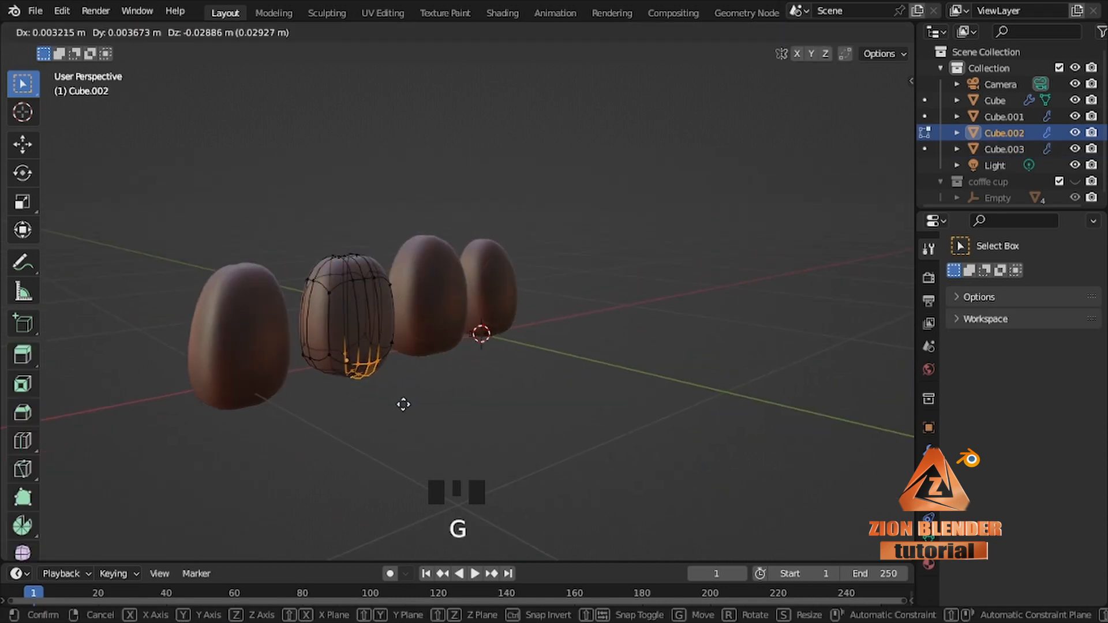
{"action": "left_click", "coordinate": [403, 405]}
{"action": "middle_click_drag", "start_coordinate": [406, 404], "coordinate": [703, 380]}
{"action": "key", "text": "Tab"}
Select all four beans and start moving them to a new collection.
{"action": "left_click_drag", "start_coordinate": [745, 220], "coordinate": [302, 306]}
{"action": "key", "text": "m"}
{"action": "left_click", "coordinate": [303, 305]}
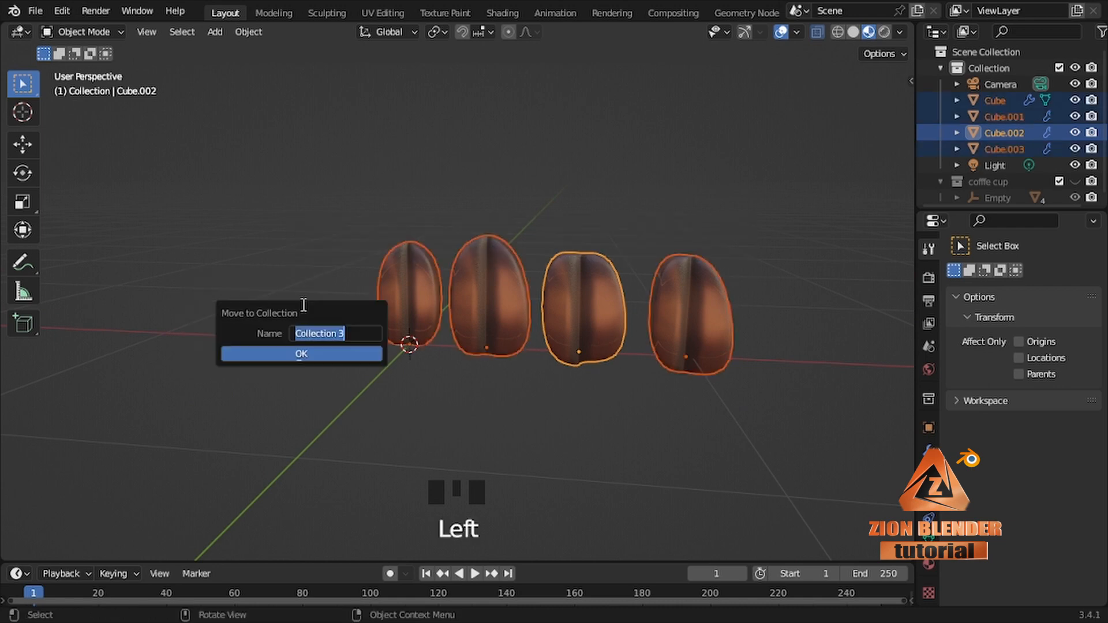